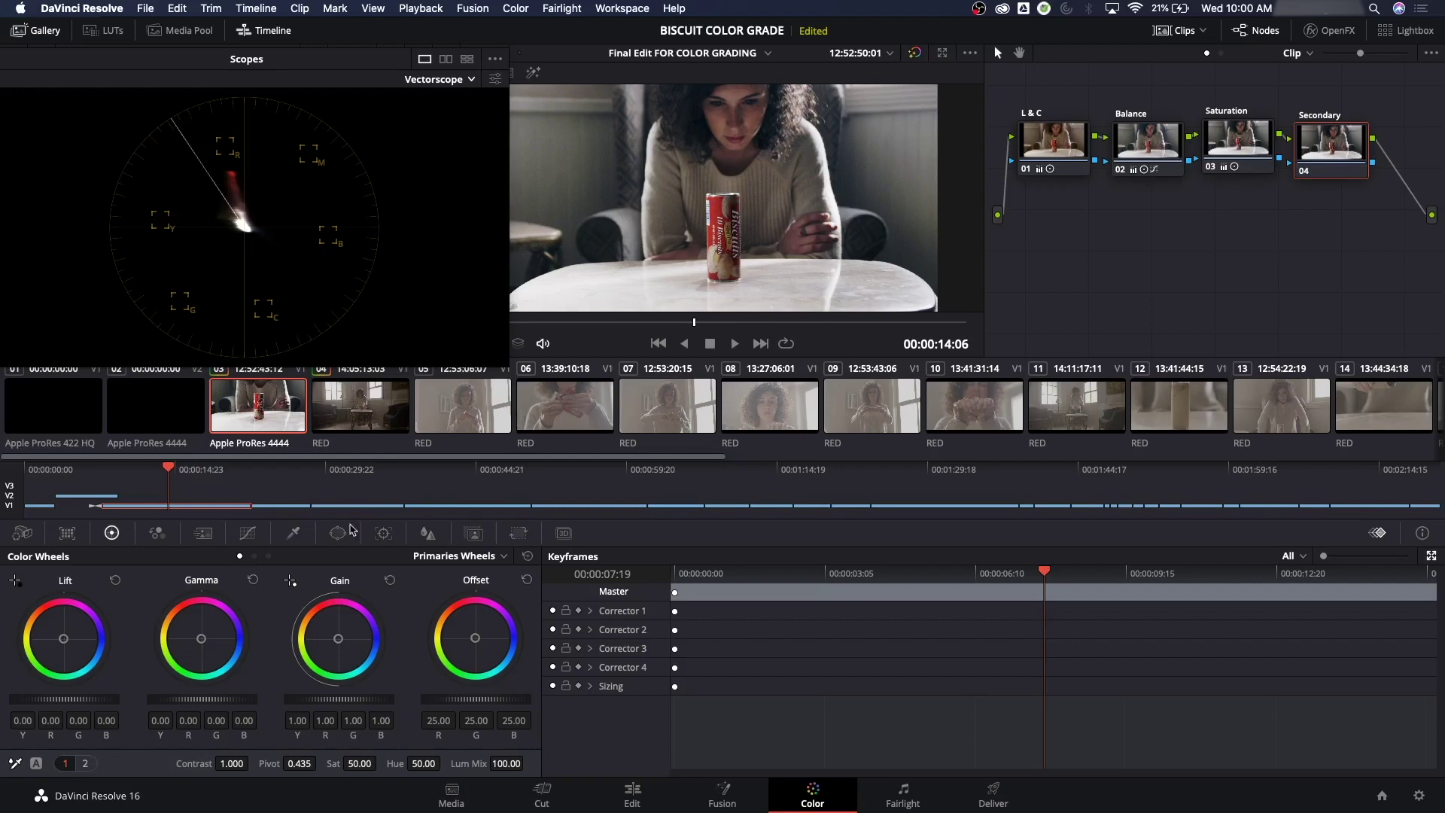
- Sample the red can into the Secondary node's Hue Vs Sat curve, lower that point's saturation to 0.62, and widen the affected hue range
left_click(294, 533)
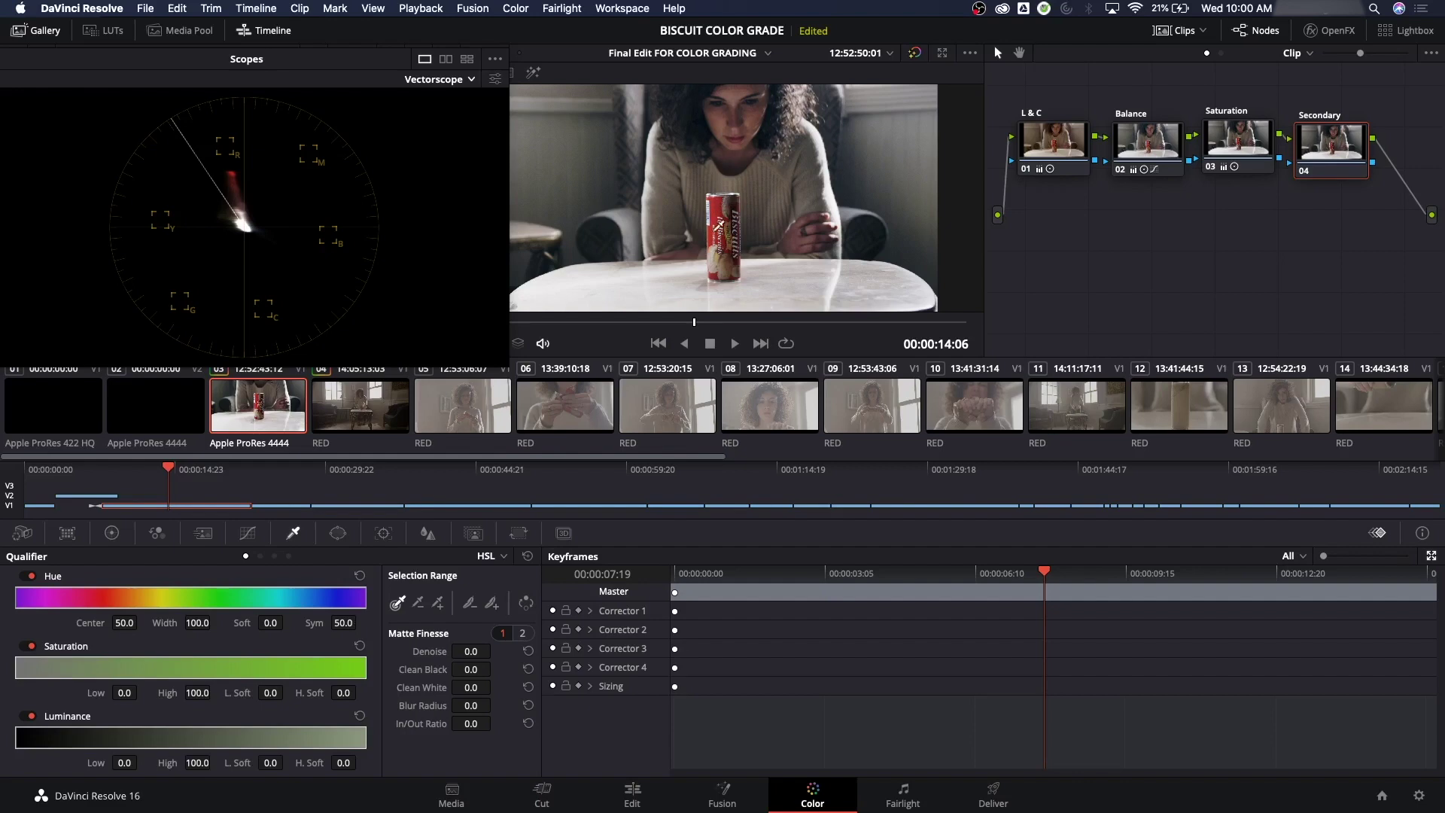
left_click(246, 536)
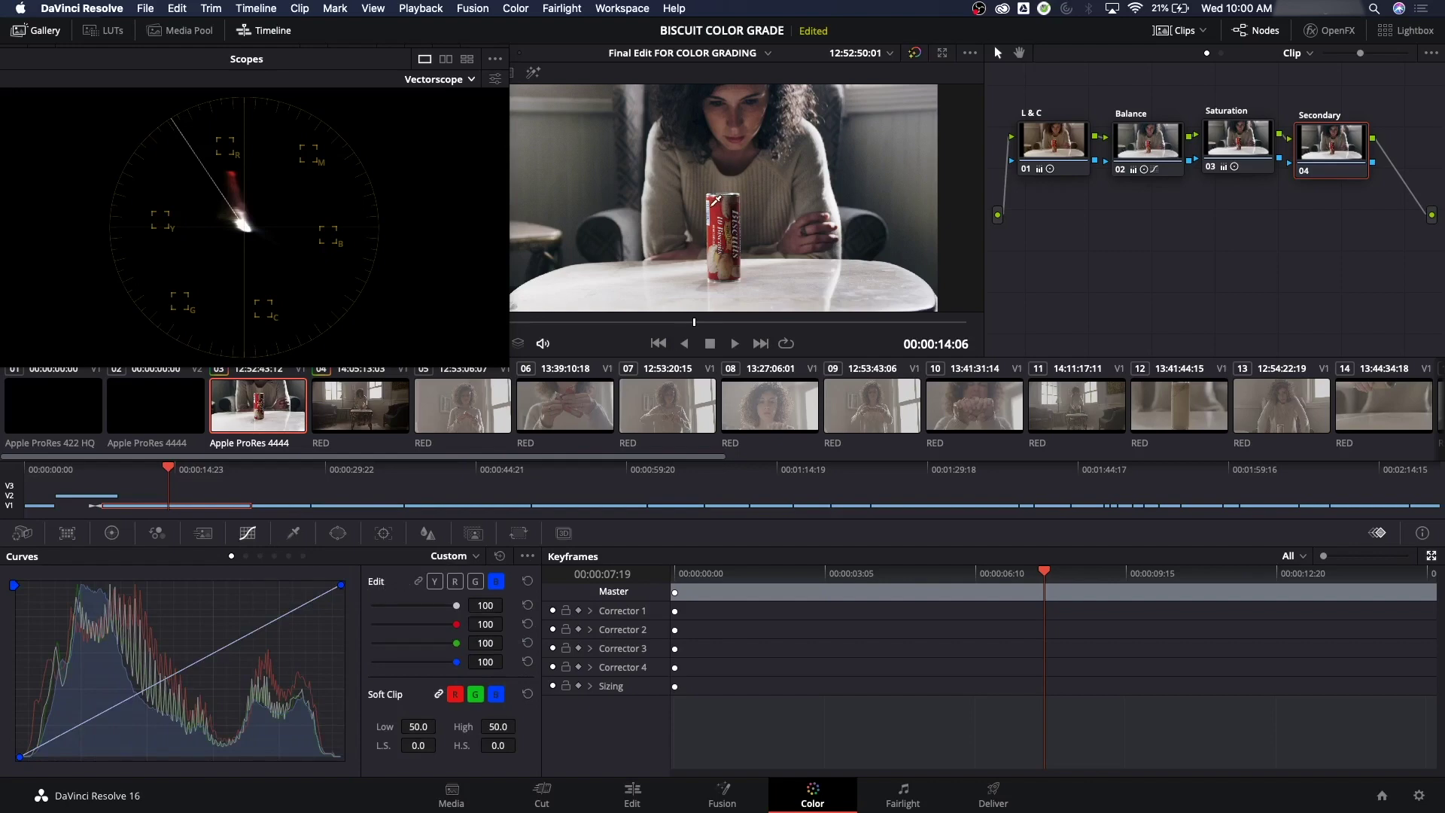
left_click(246, 557)
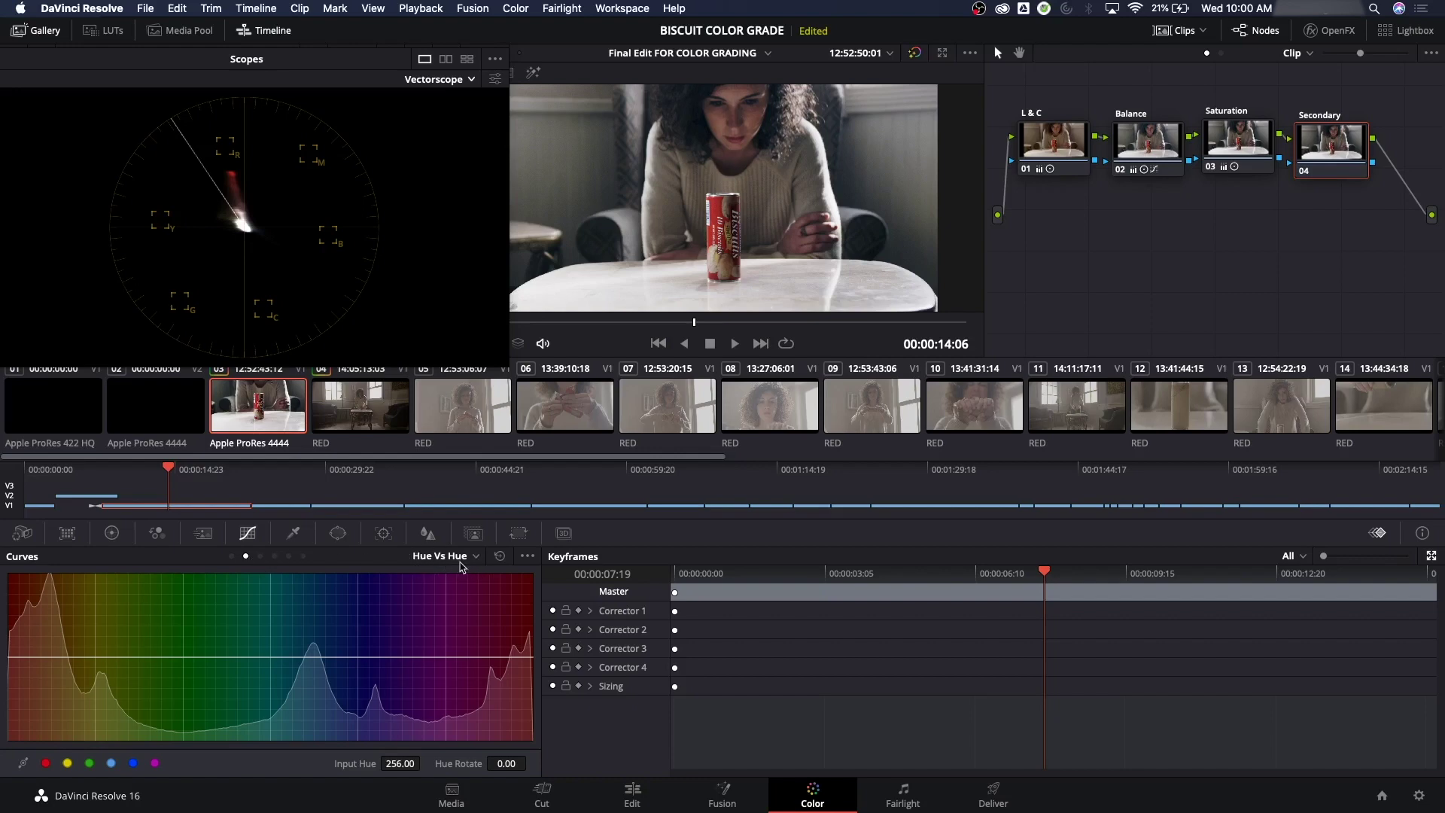
left_click(260, 557)
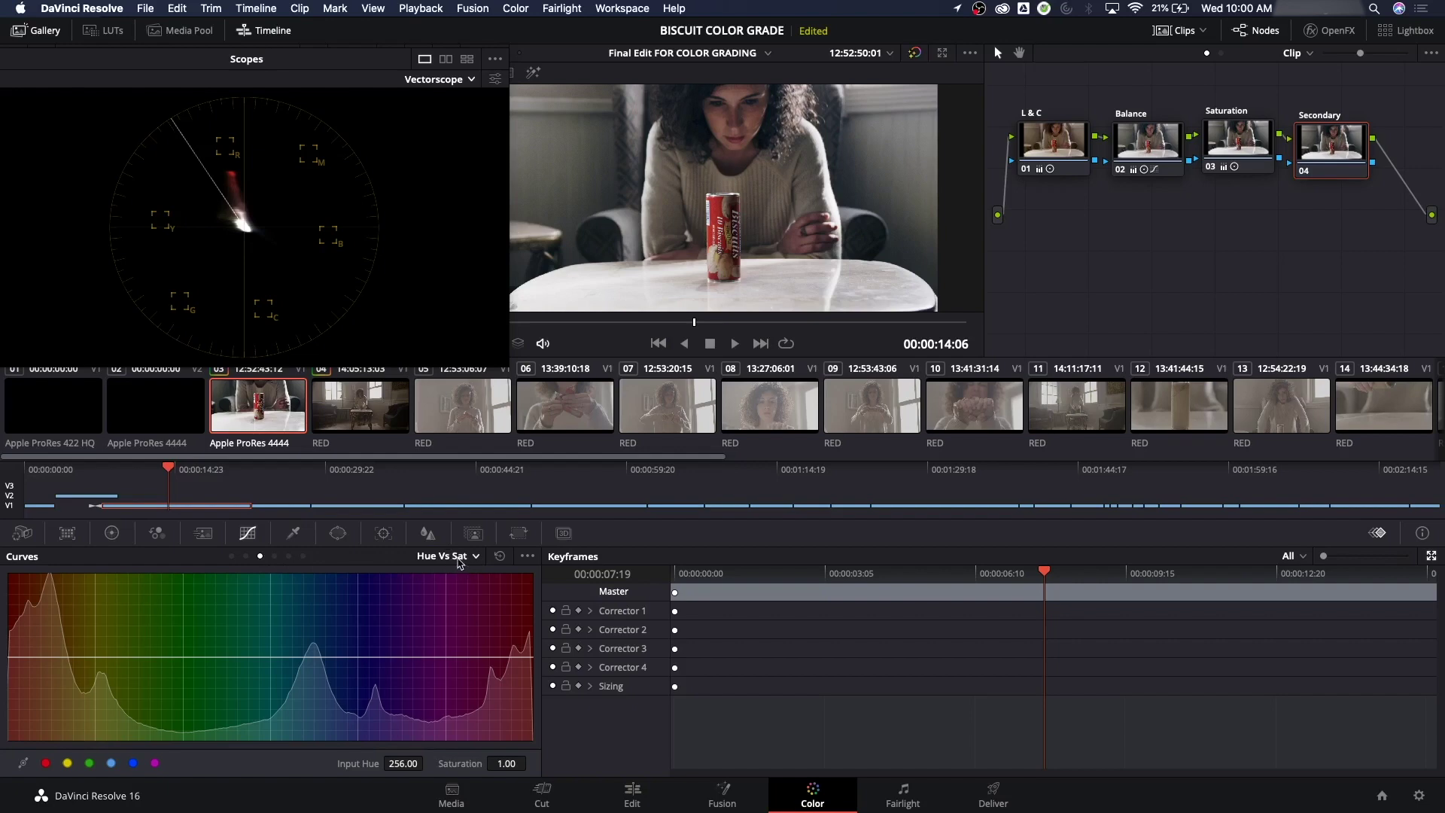
left_click(719, 205)
left_click_drag(533, 658, 543, 693)
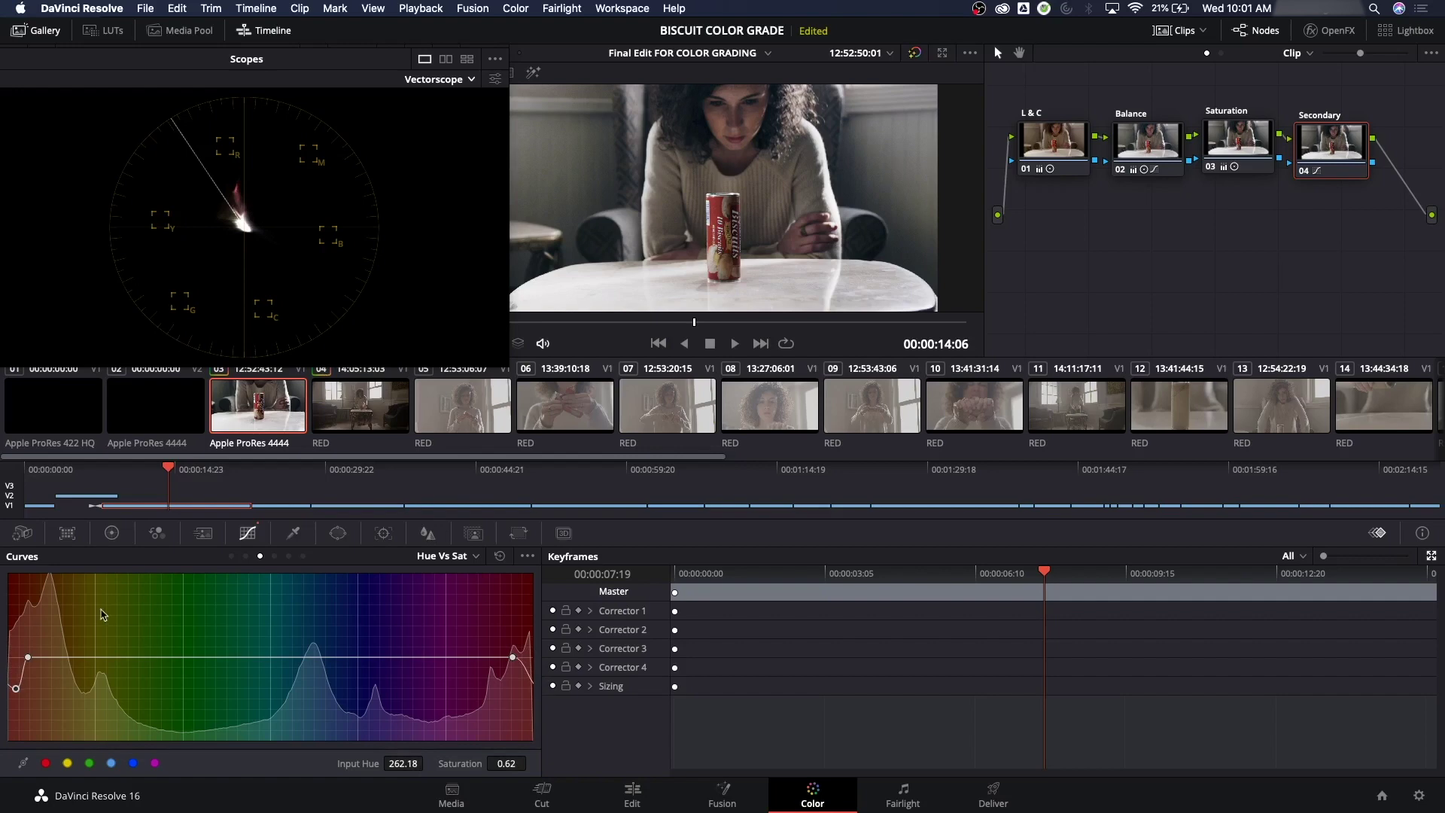
left_click_drag(28, 658, 48, 656)
left_click_drag(512, 657, 508, 661)
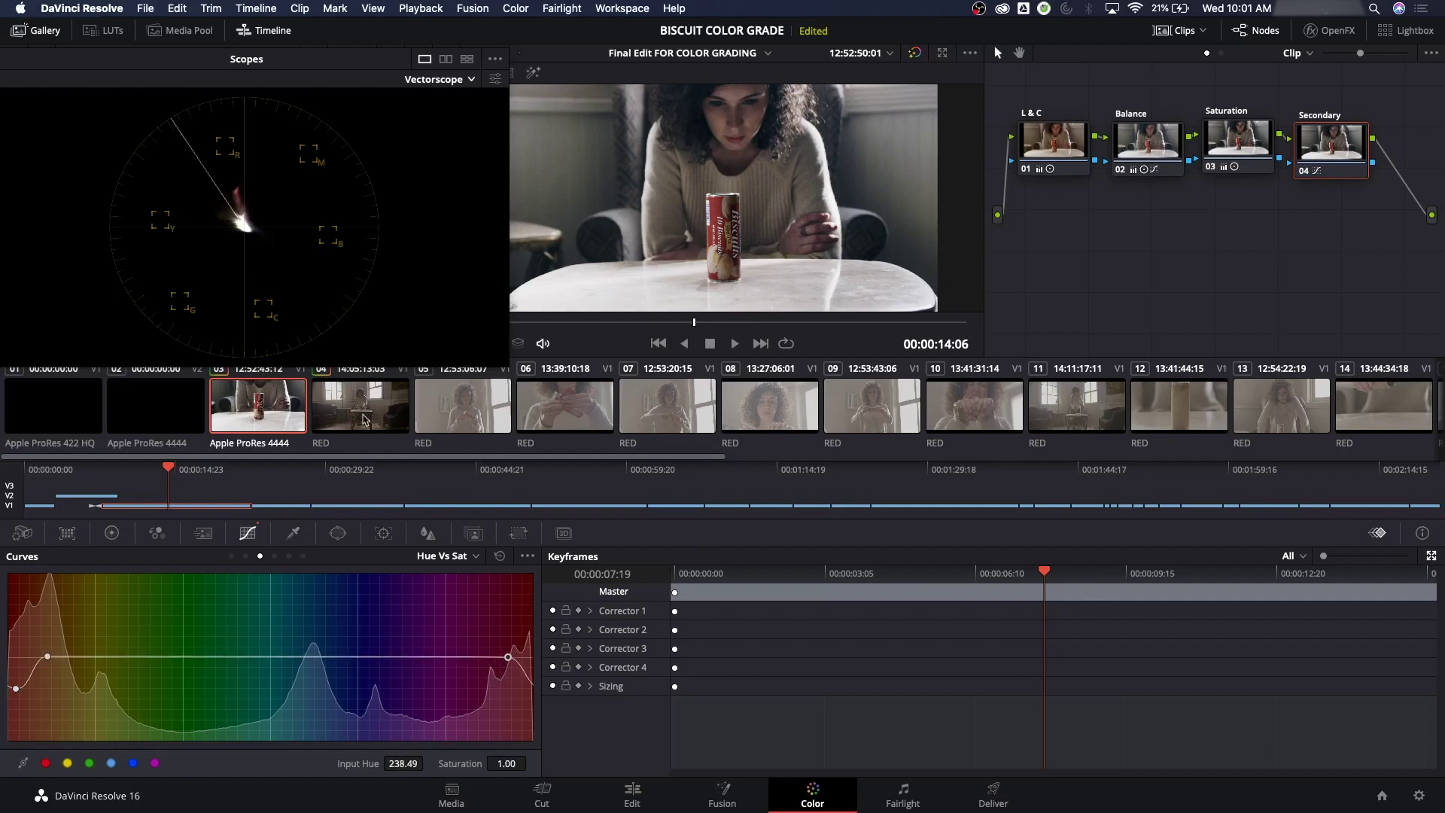
- Move the playhead to 00:00:19:19 in the can clip and review the Saturation node's primary color wheels
left_click(295, 536)
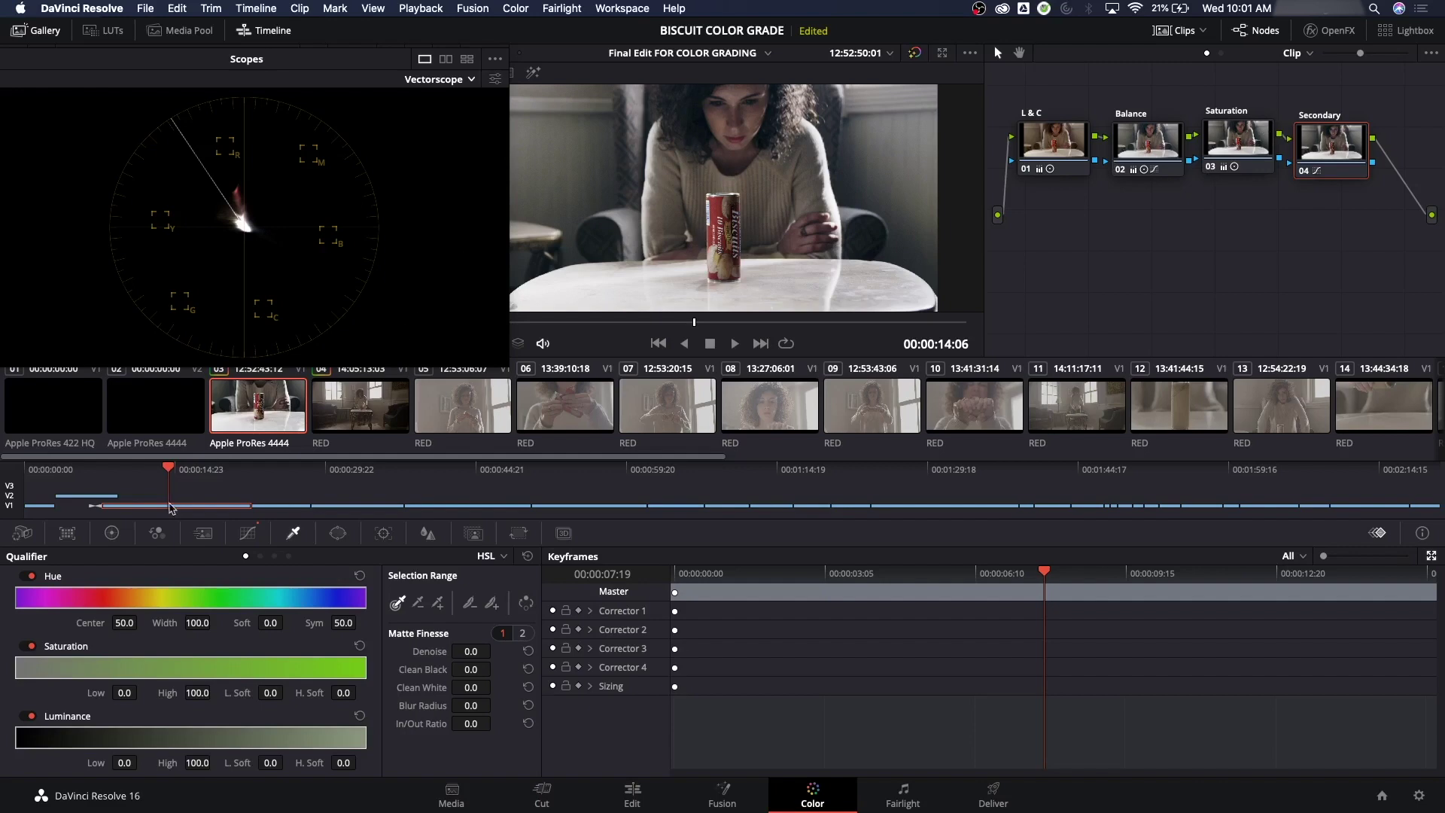
left_click_drag(190, 469, 230, 485)
left_click(1073, 151)
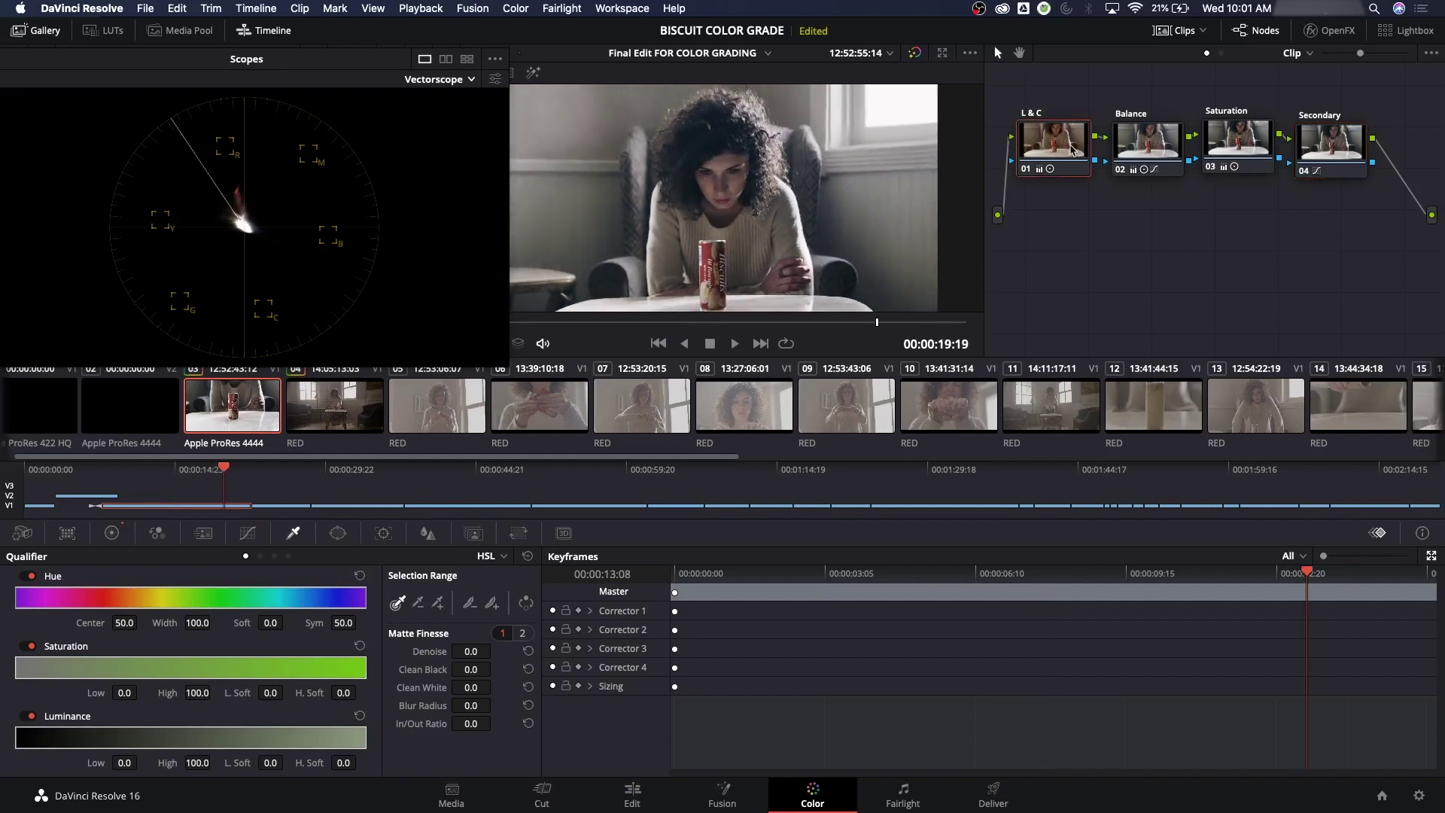
left_click(1238, 139)
left_click(111, 533)
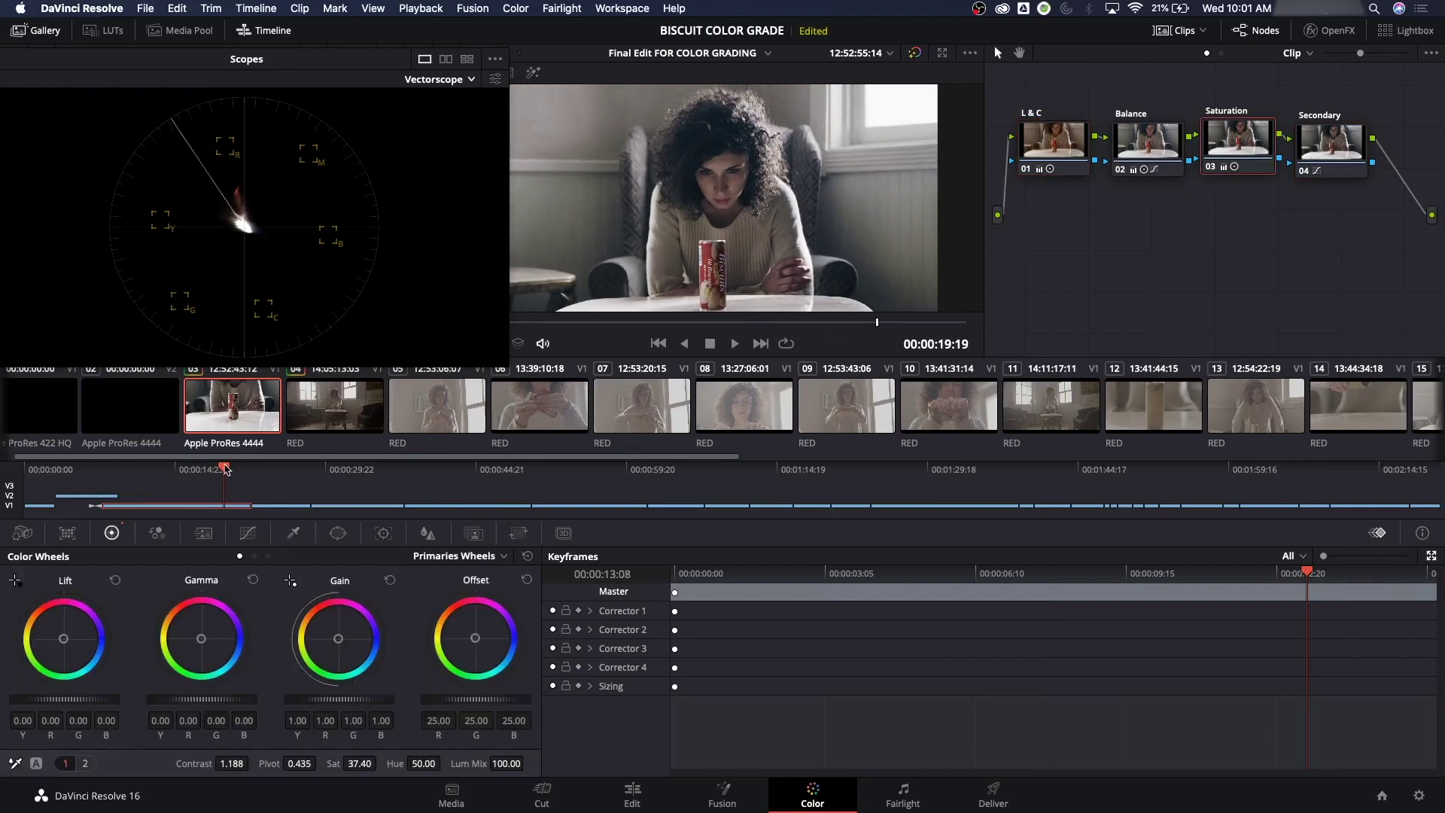
- Switch the scope to Waveform, inspect the shot in colorized RGB, and return the waveform to luma-only Y
left_click(444, 80)
left_click(458, 120)
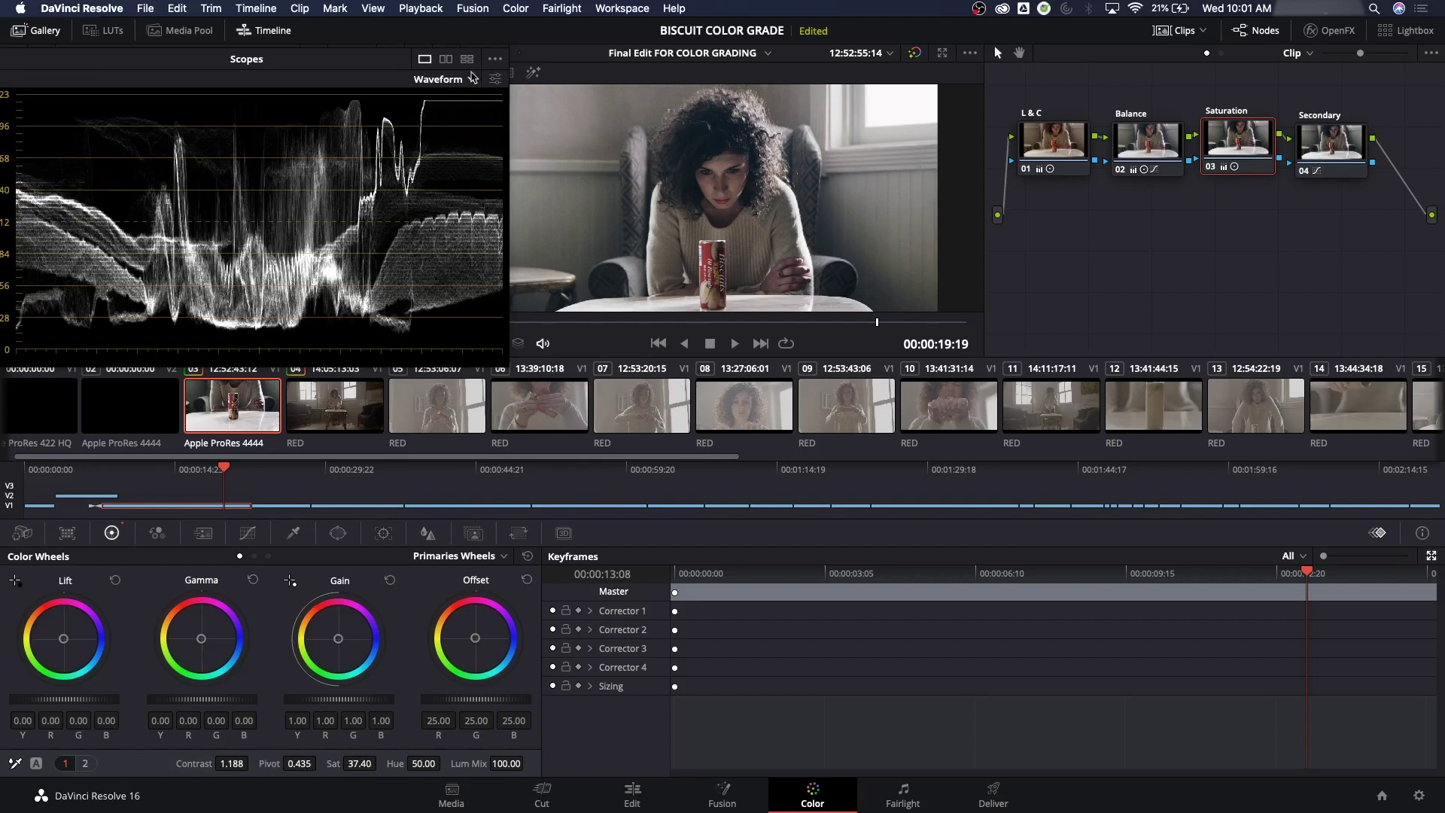
left_click(496, 79)
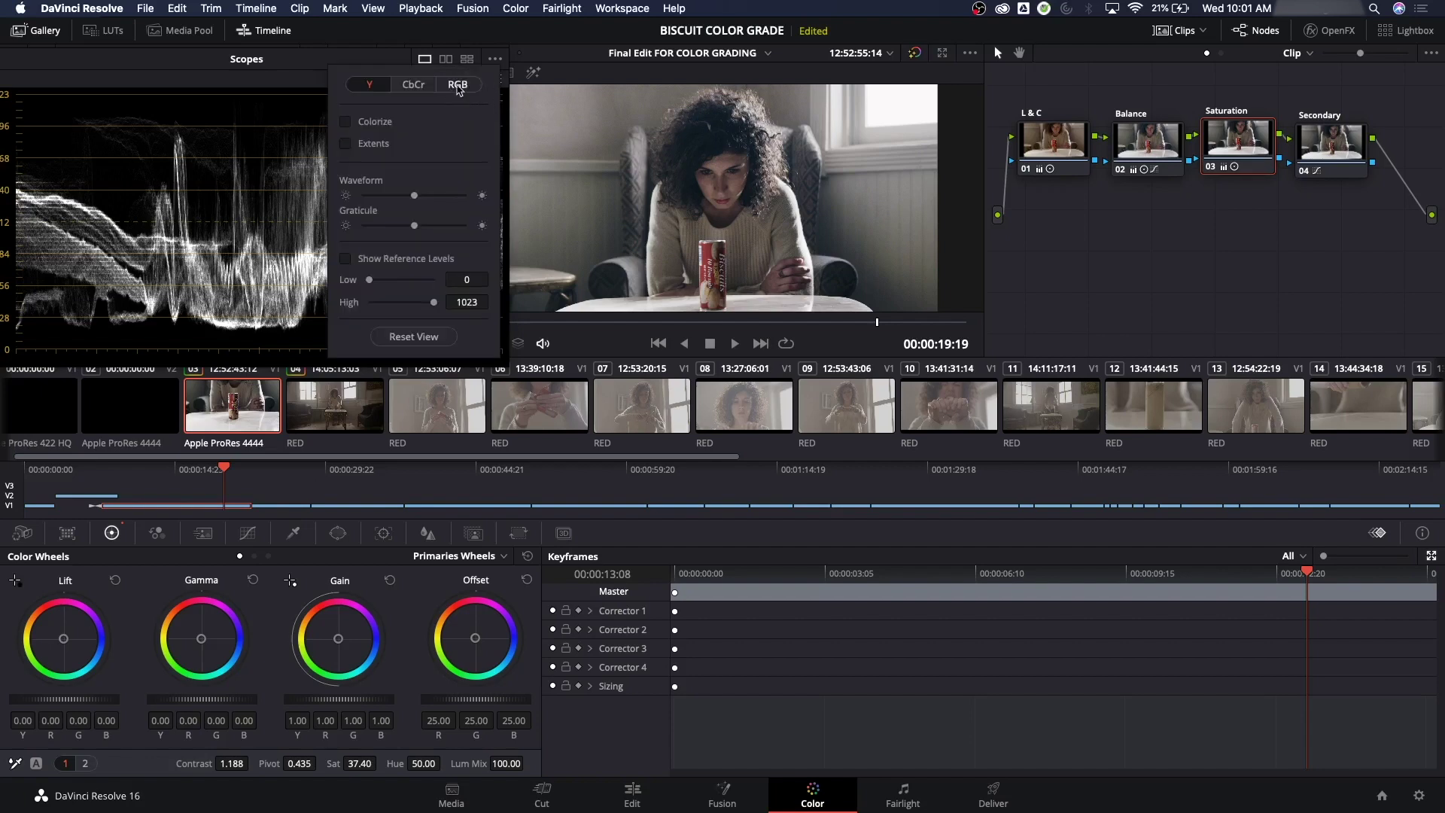
left_click(458, 86)
left_click(348, 164)
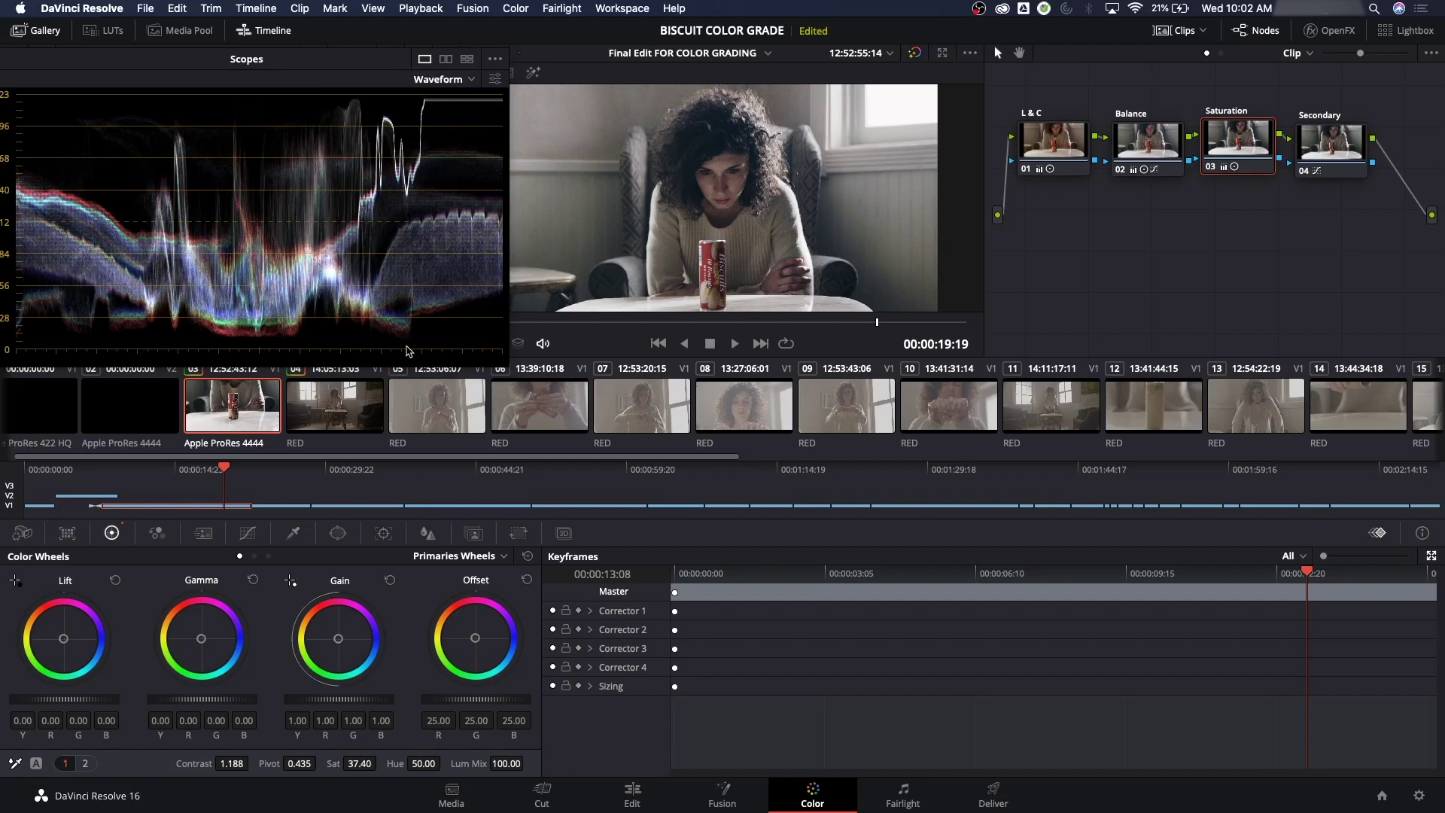
left_click(467, 84)
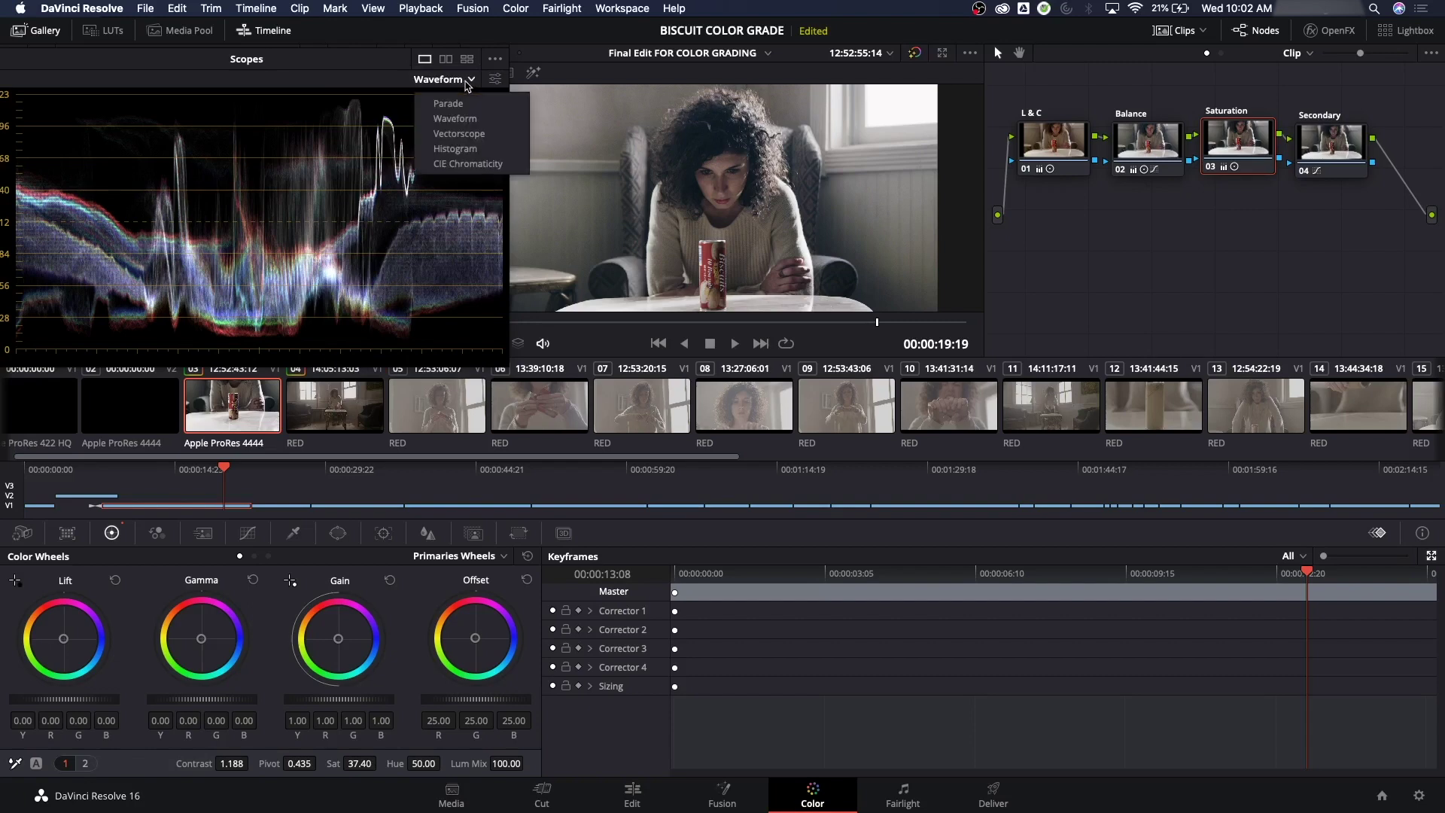
left_click(455, 118)
left_click(498, 81)
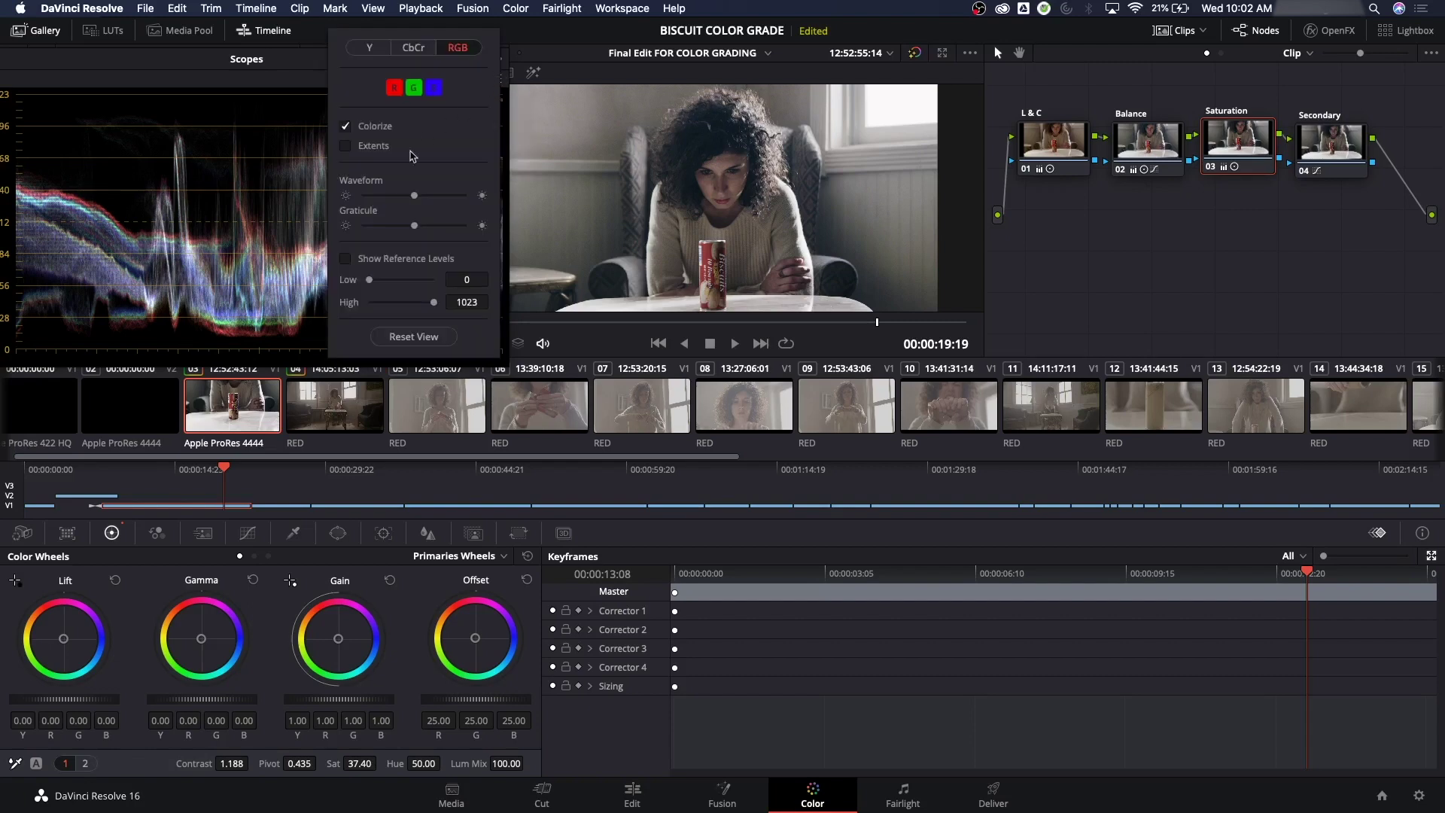
left_click(373, 51)
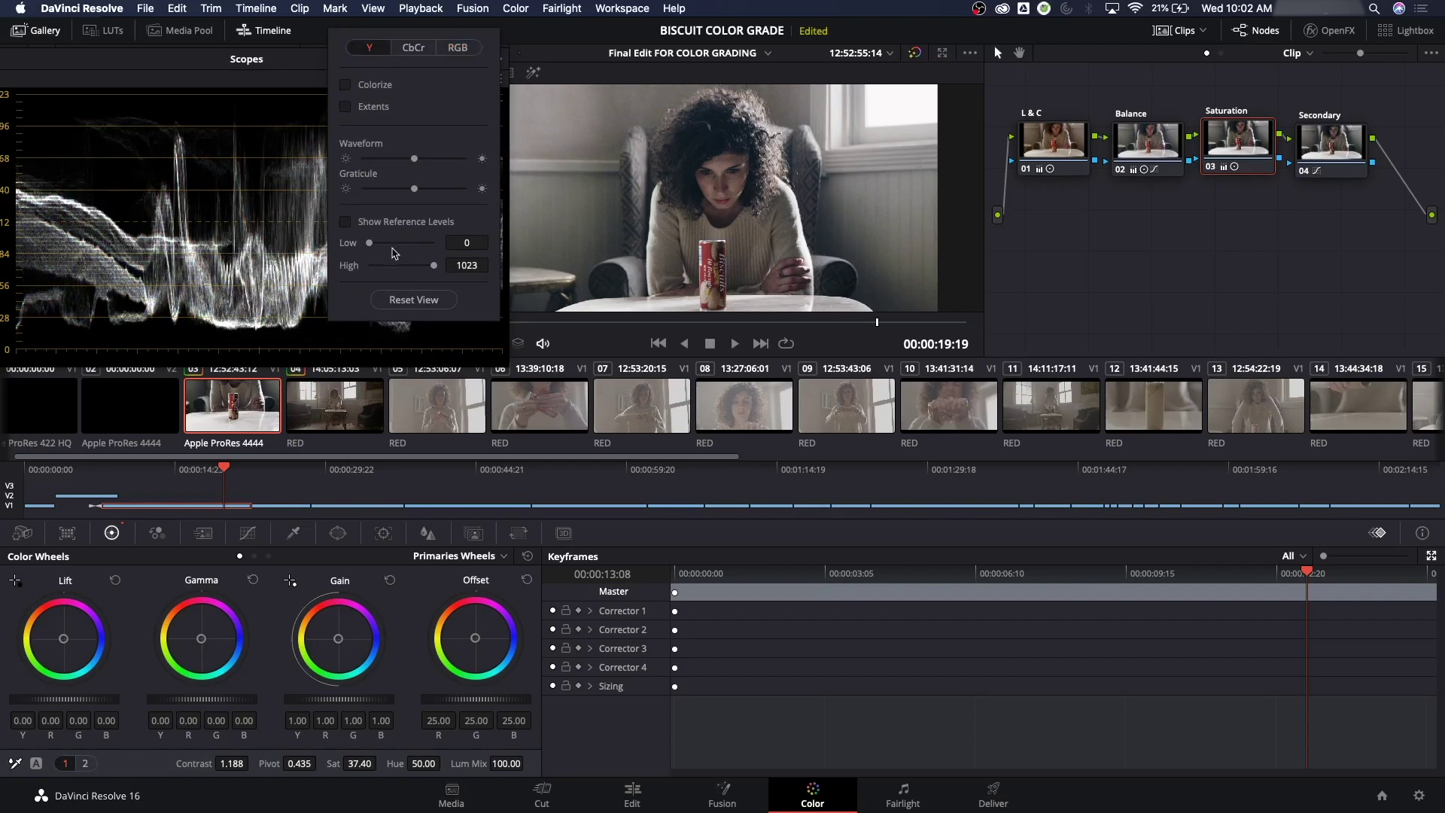
- Rearrange the L & C, Balance, Saturation and Secondary nodes into a tighter, higher row in the node graph
left_click_drag(1332, 148, 1328, 140)
left_click_drag(1075, 146, 1142, 130)
left_click_drag(1234, 151, 1221, 131)
left_click_drag(1326, 140, 1309, 129)
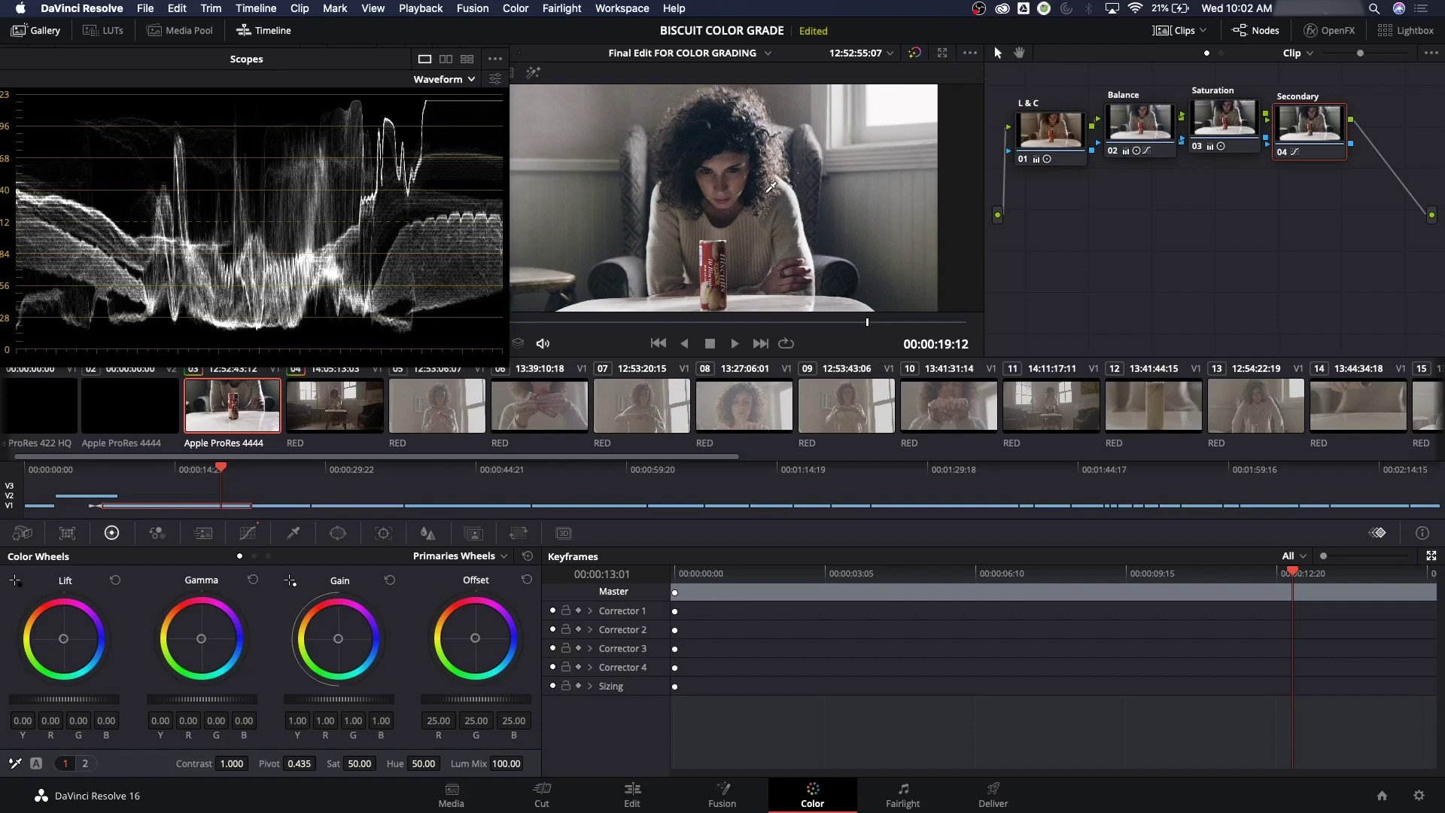
left_click_drag(1304, 125, 1310, 126)
- Add a serial node after Secondary, label it Skin Tone, and place it just below the Secondary node
key("alt+s")
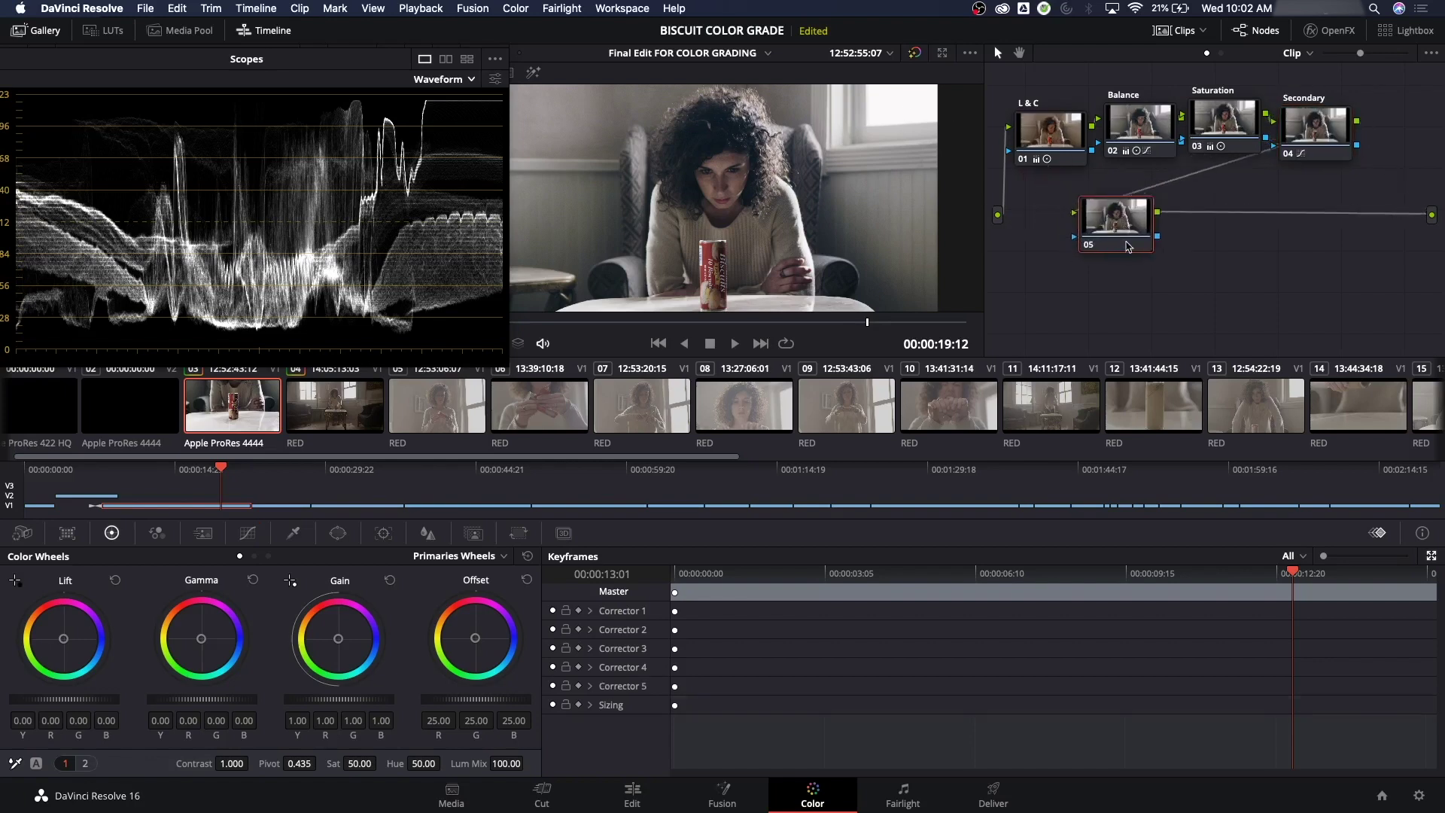
left_click_drag(1115, 240, 1324, 318)
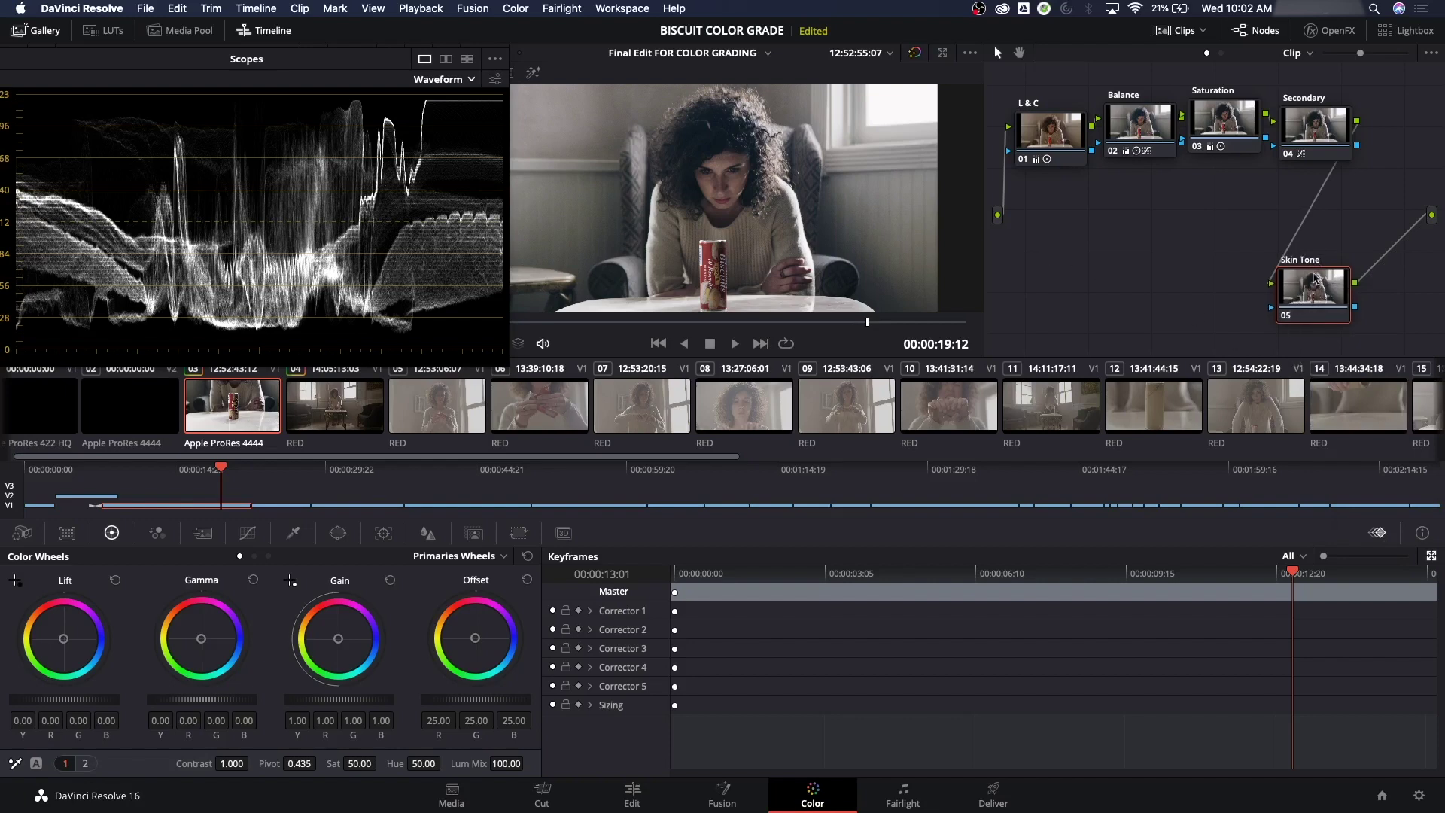
left_click_drag(1325, 286, 1356, 224)
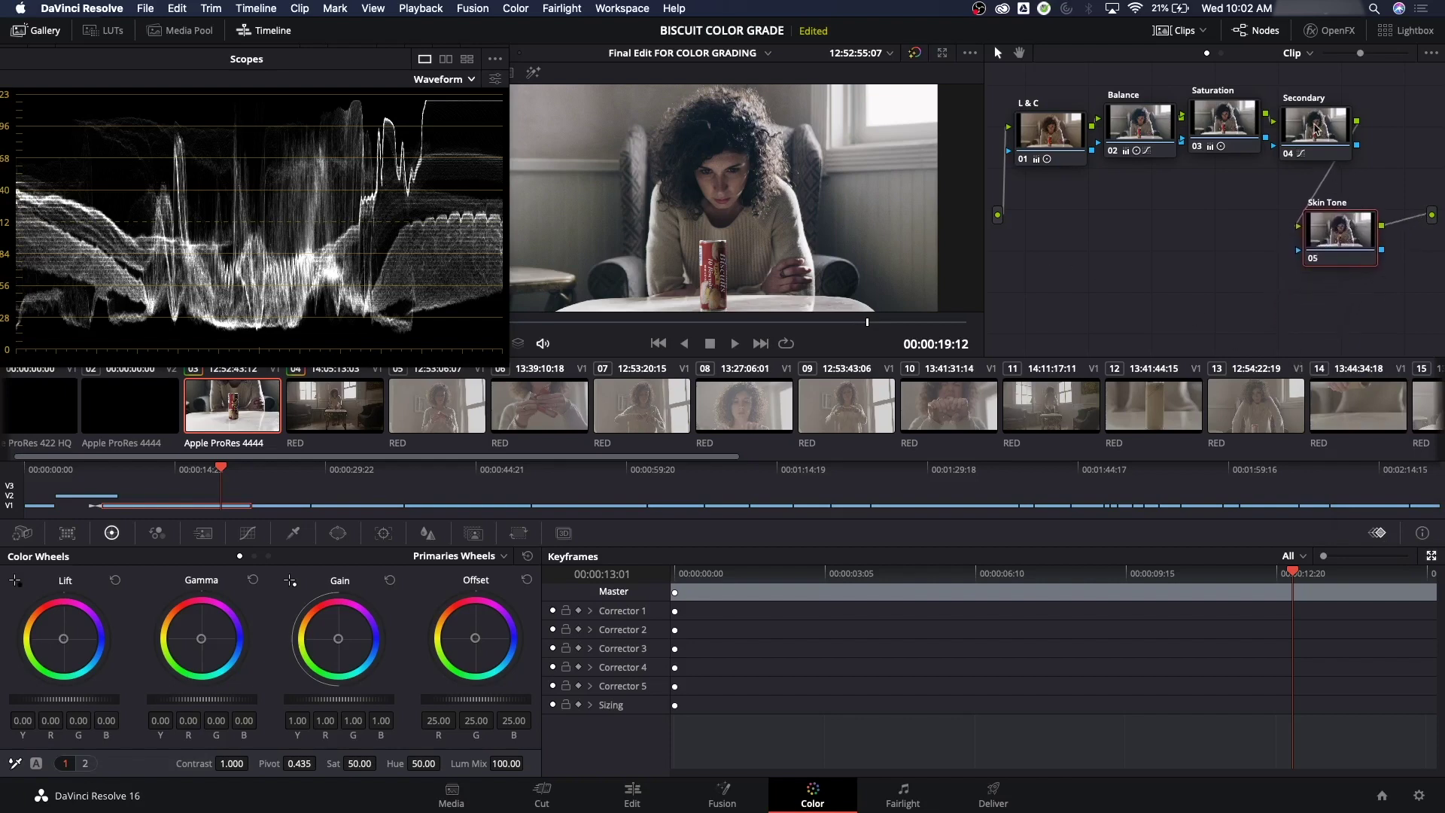
left_click_drag(1318, 130, 1313, 128)
left_click(1334, 226)
left_click_drag(1333, 226, 1354, 206)
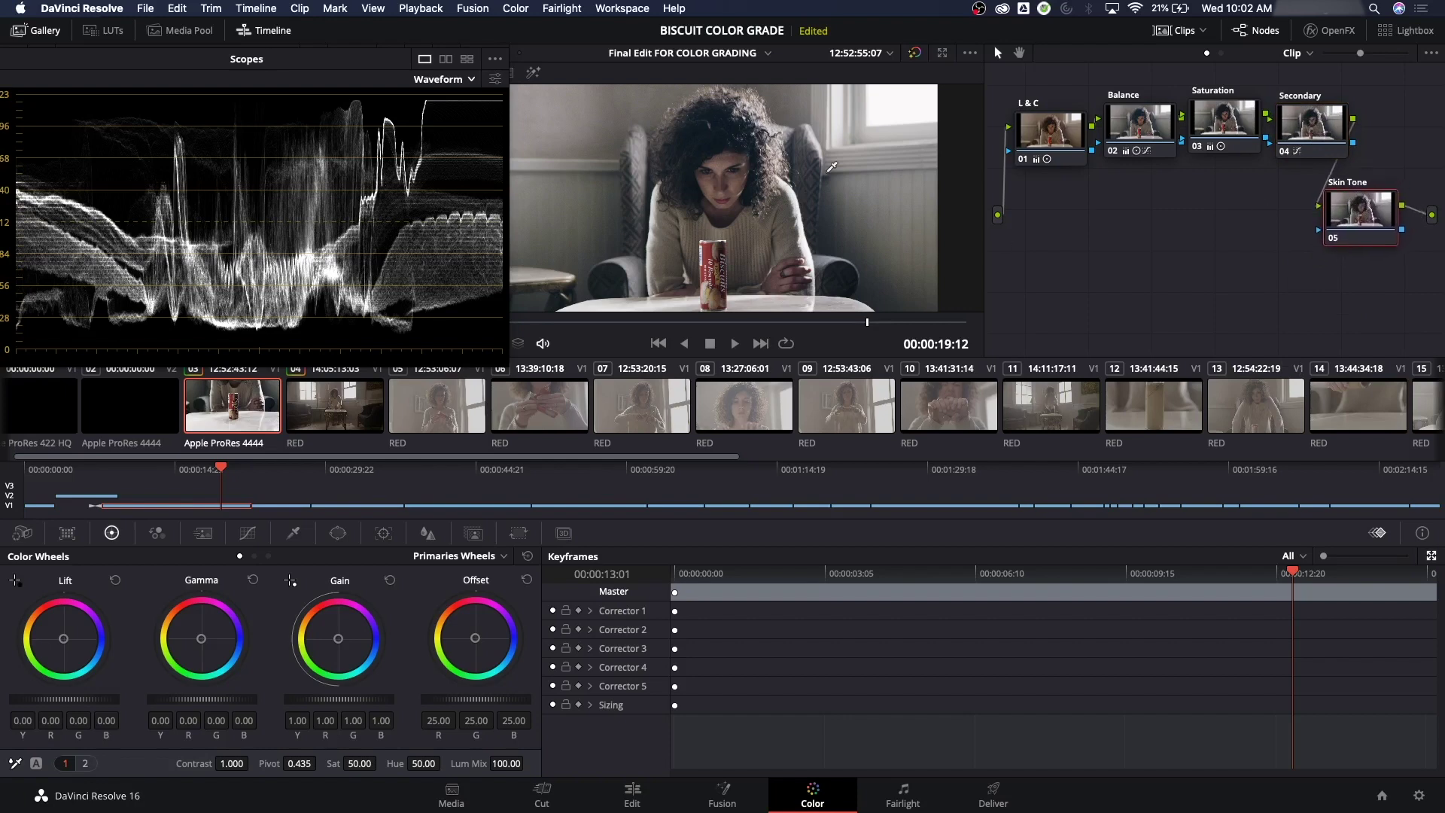
- Switch the scope to Vectorscope and qualify the skin on the Skin Tone node by sampling the woman's face
left_click(453, 79)
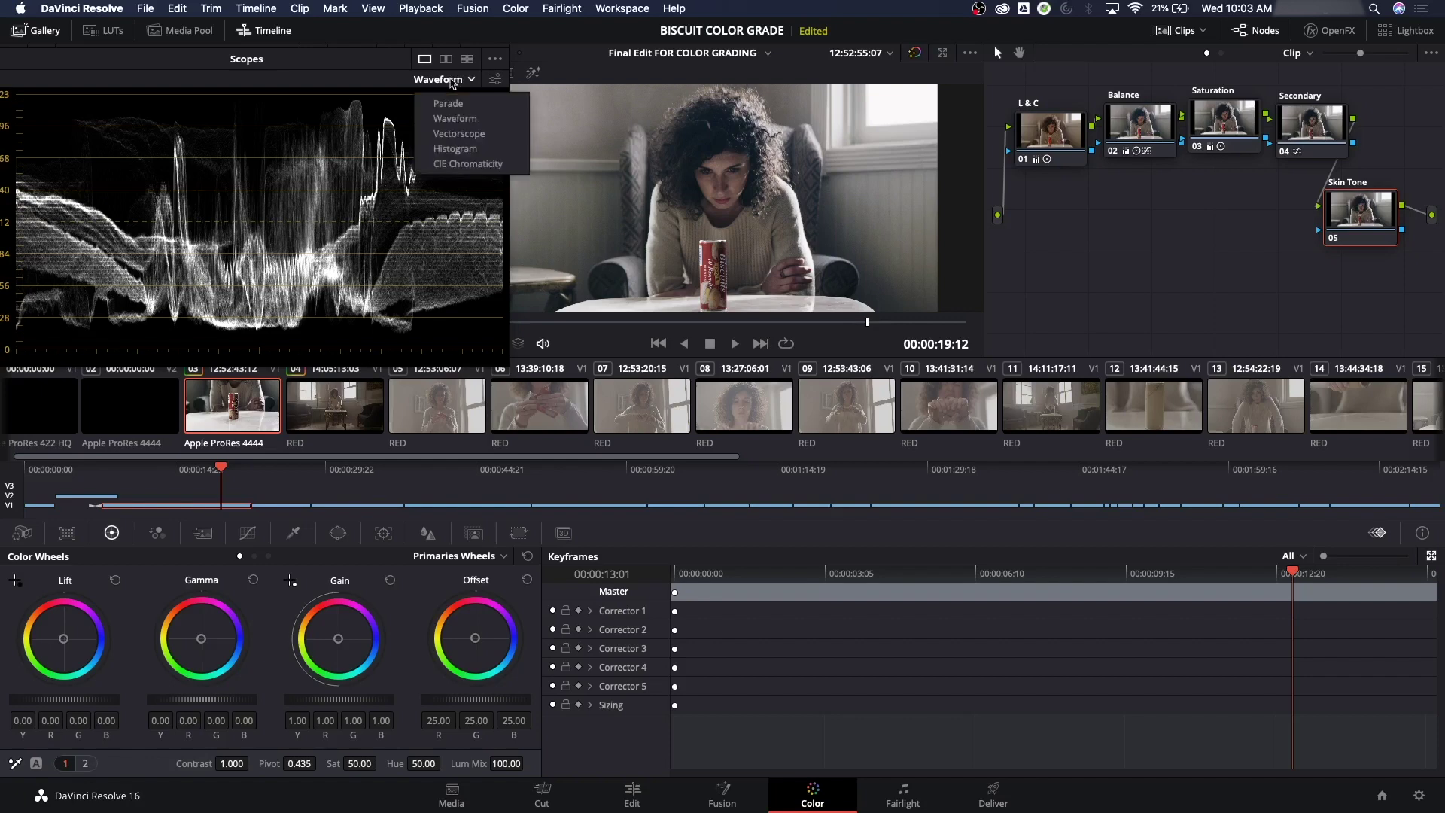
left_click(462, 133)
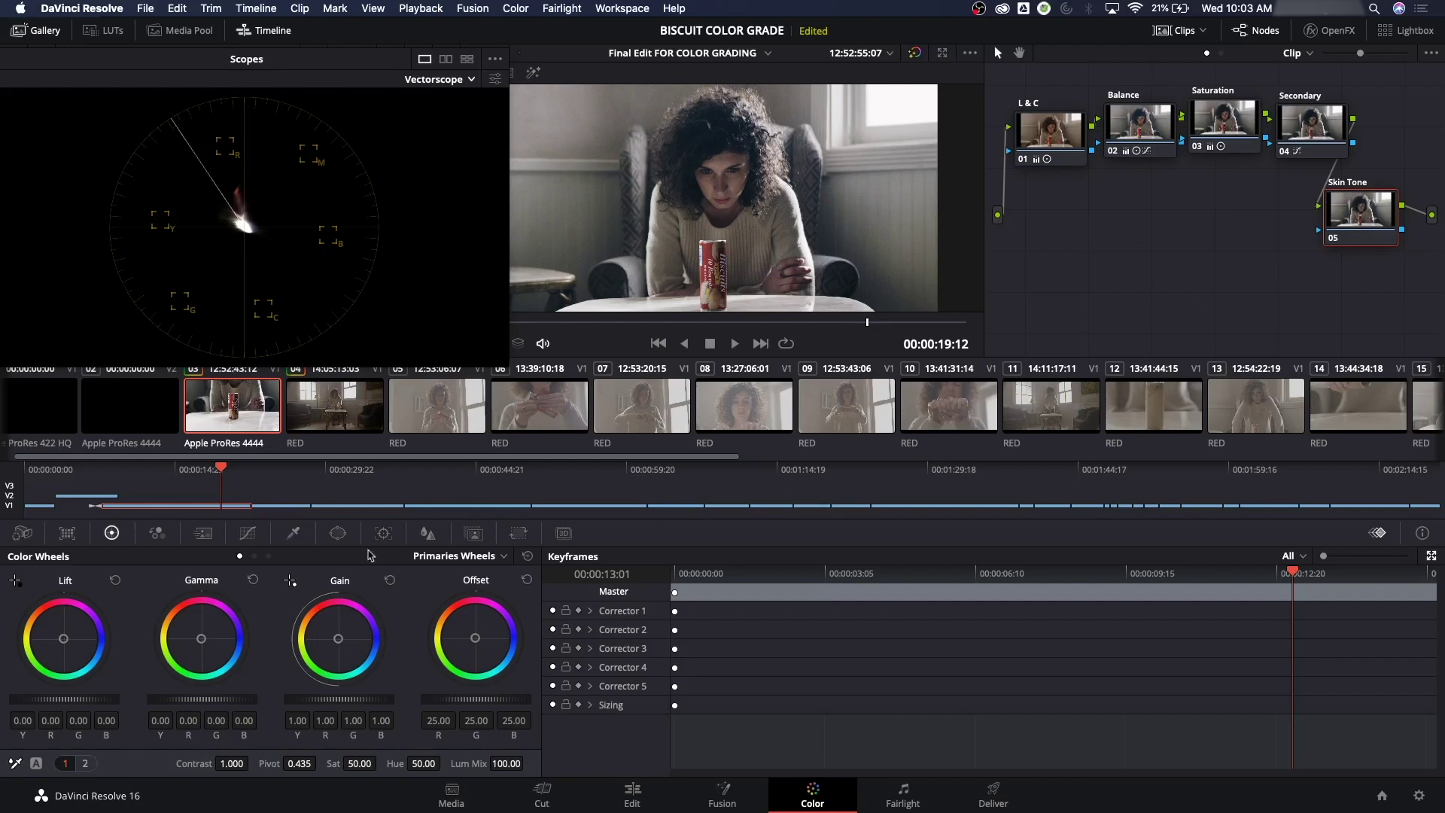
left_click(294, 535)
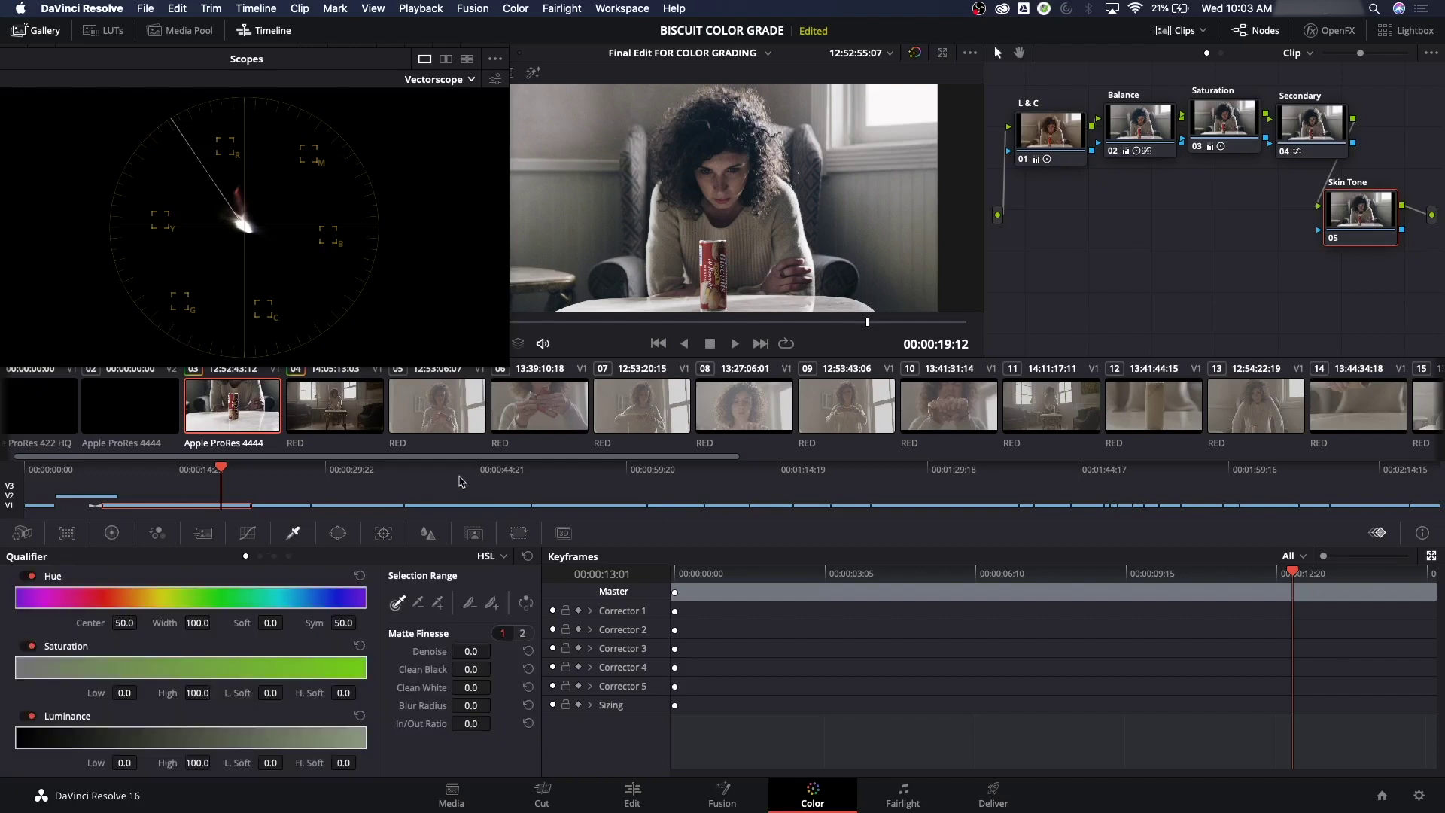
left_click(726, 159)
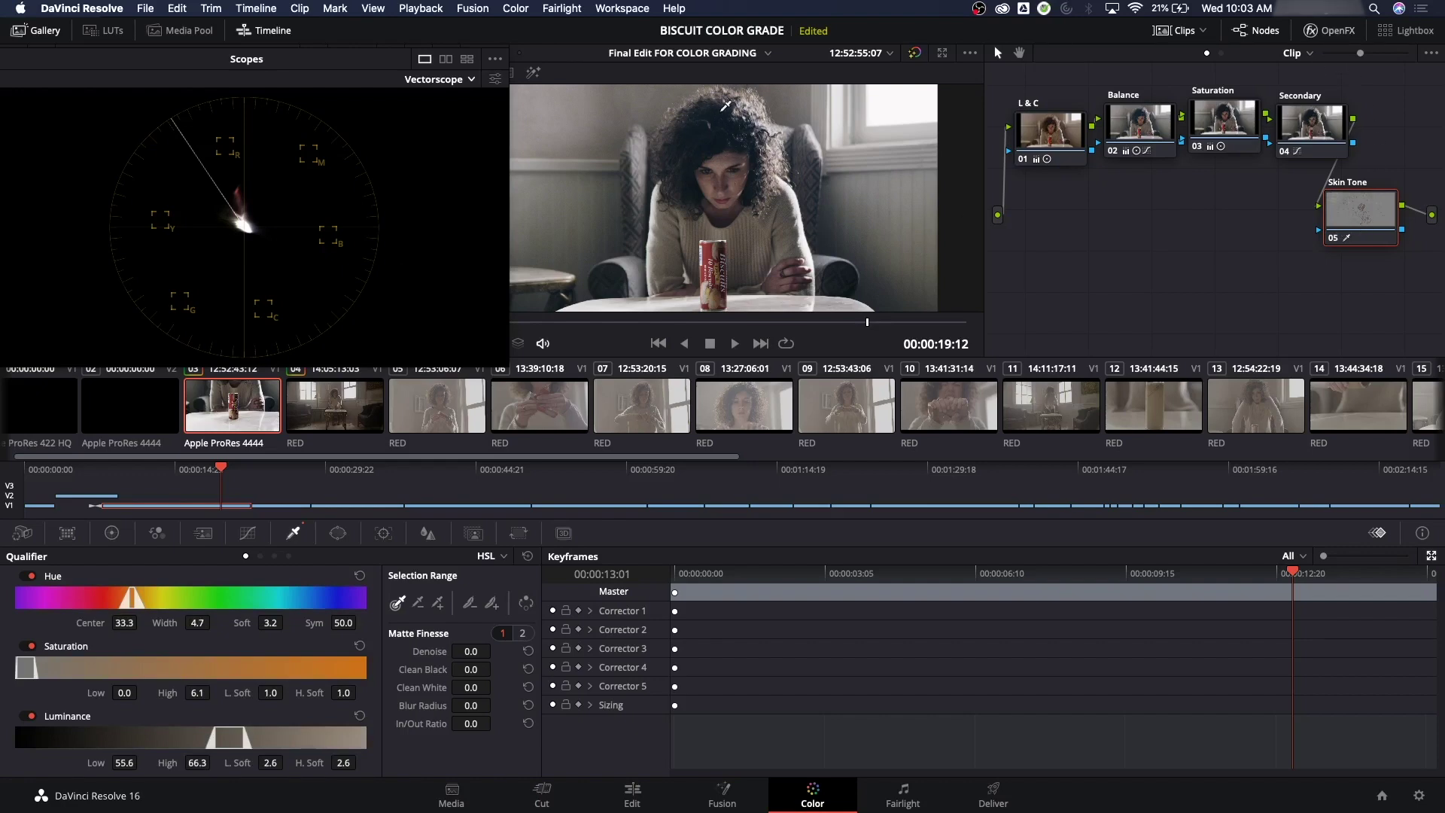
- Move and shrink the floating Scopes window so it fits over the gallery and leaves the viewer and its Highlight controls uncovered
key("super+shift+w")
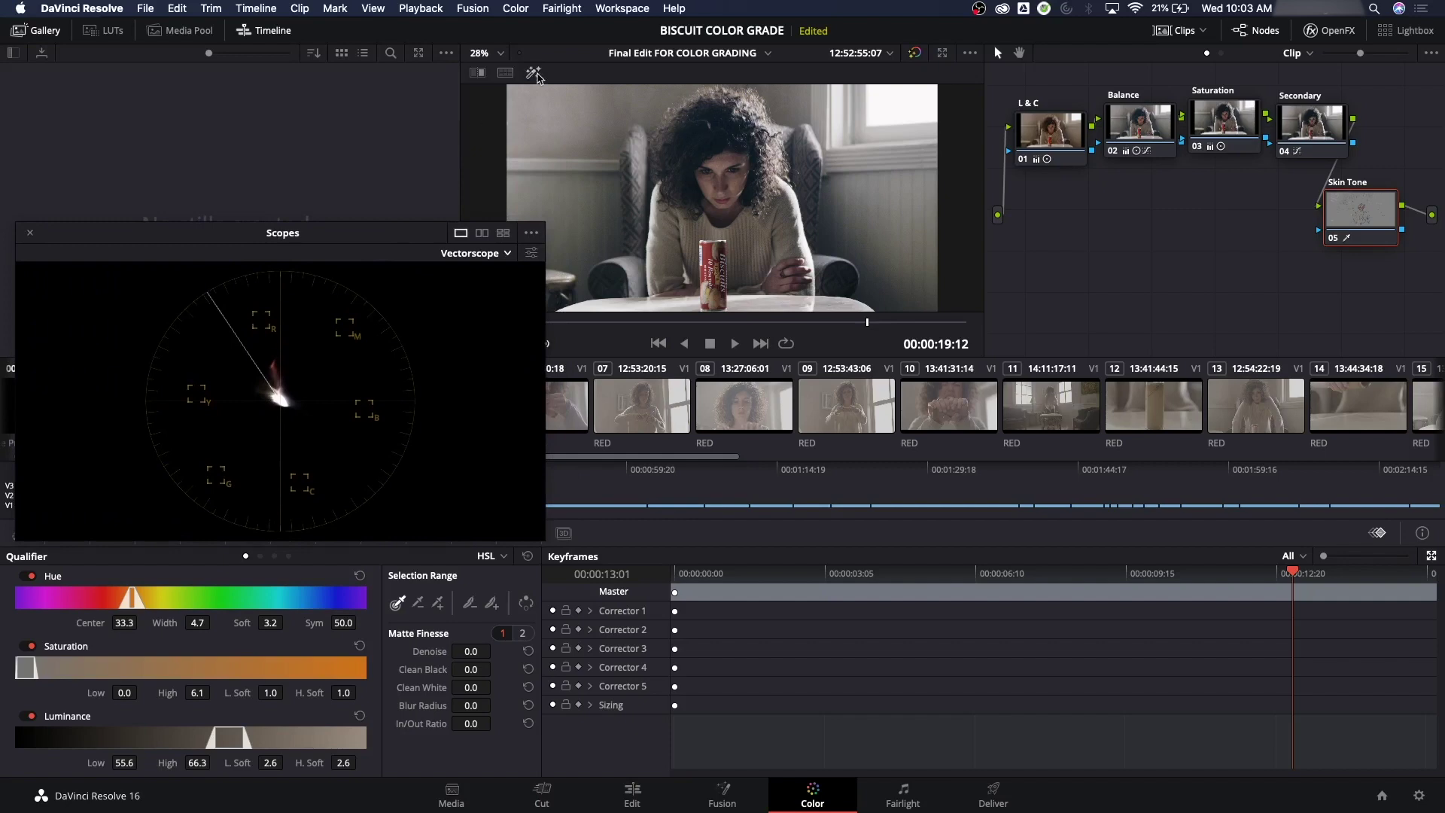
left_click(533, 72)
key("shift+h")
left_click_drag(359, 242, 318, 88)
left_click_drag(502, 384, 429, 333)
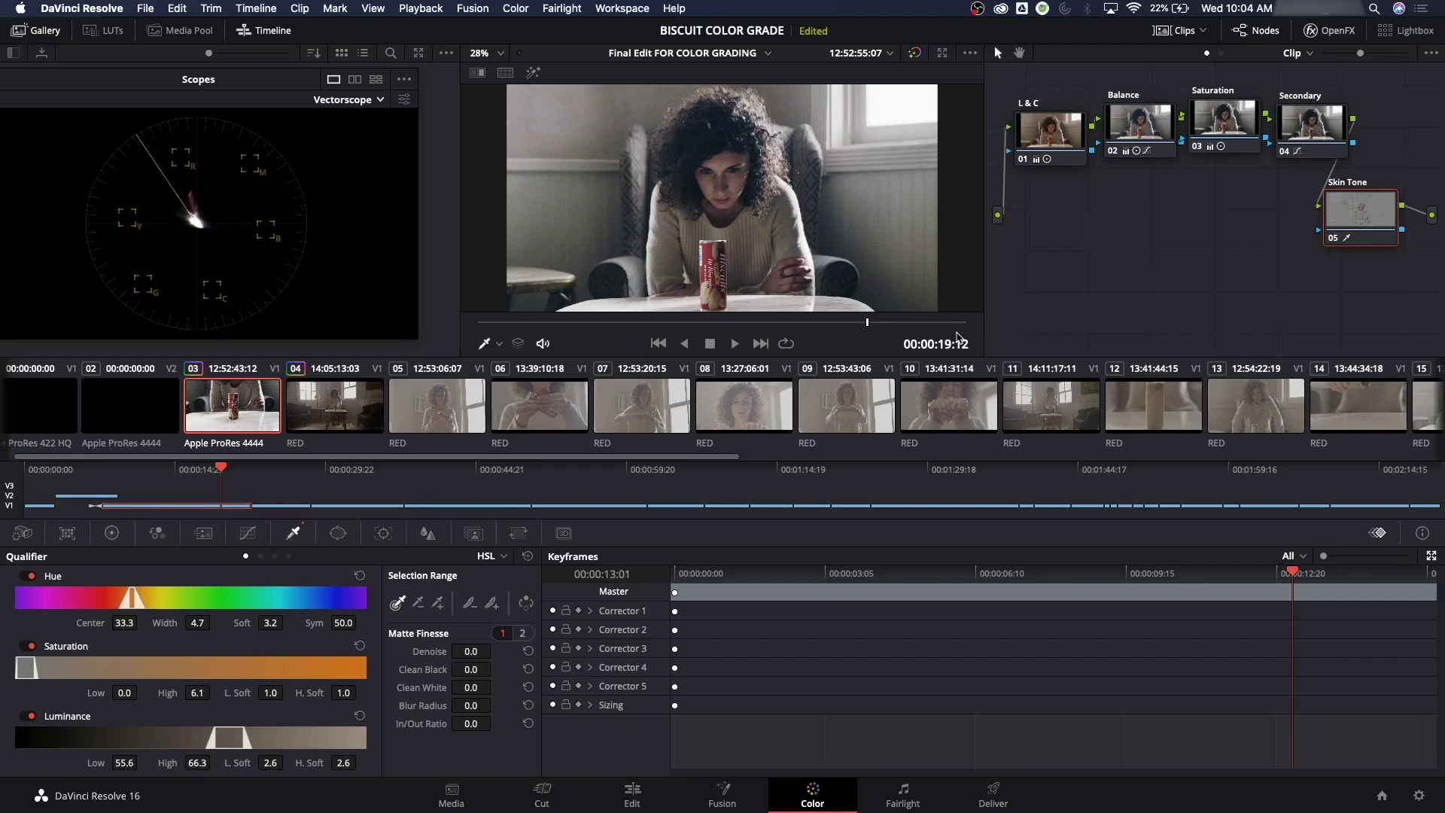
- Compare the Skin Tone qualifier selection with the normal image using Highlight and Highlight B/W, finishing in the black-and-white matte view
key("shift+h")
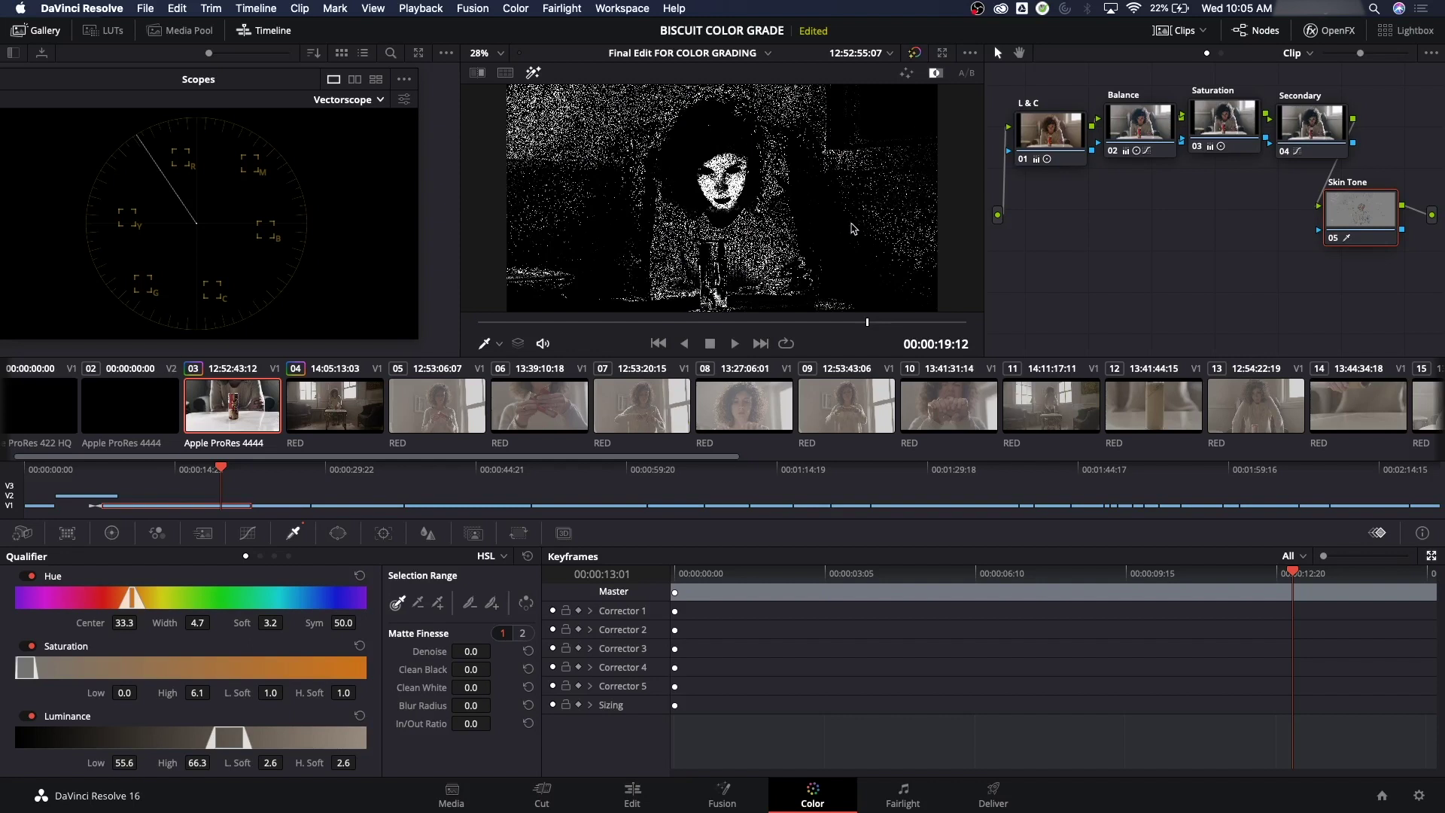
key("shift+h")
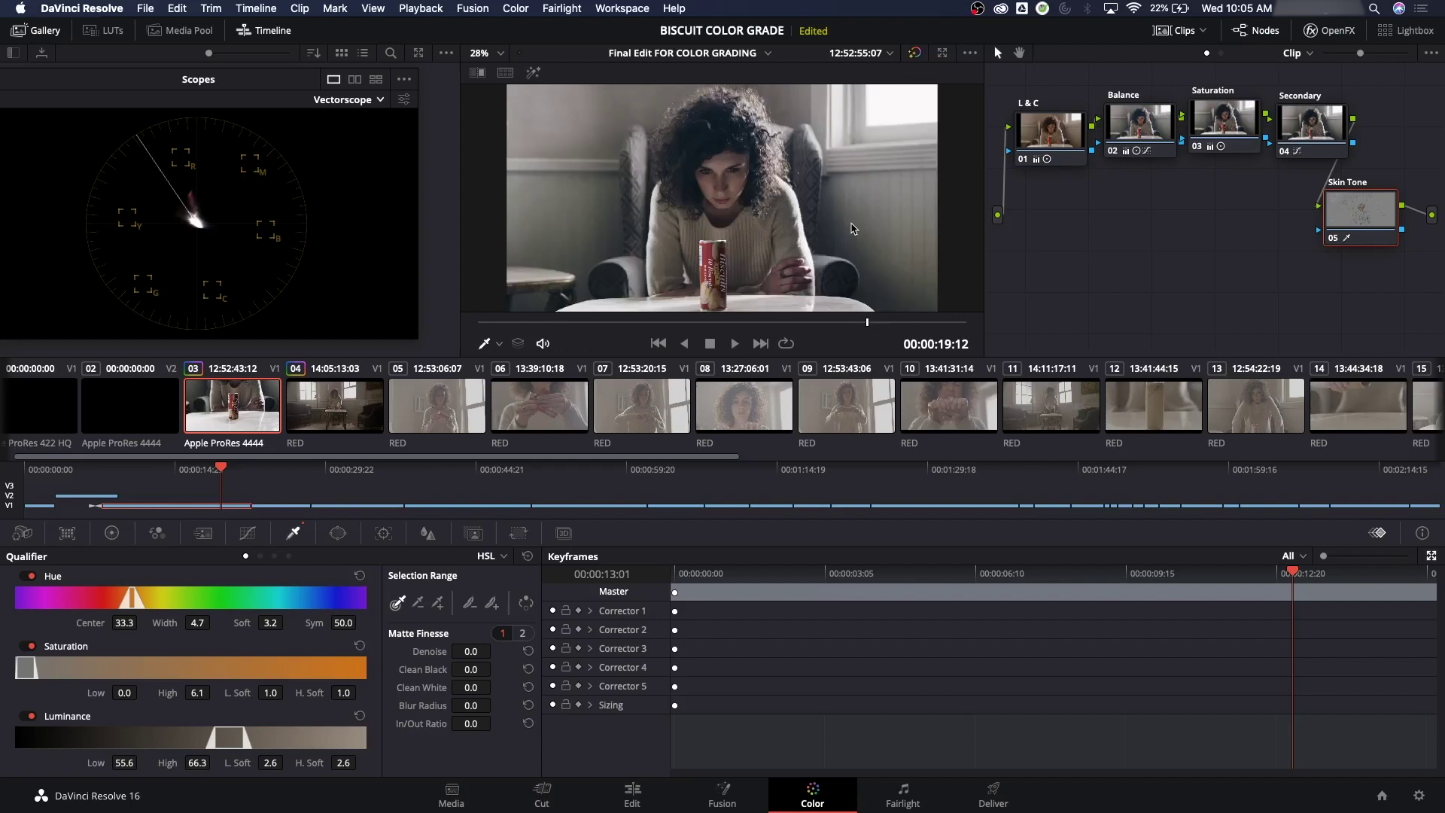
key("shift+h")
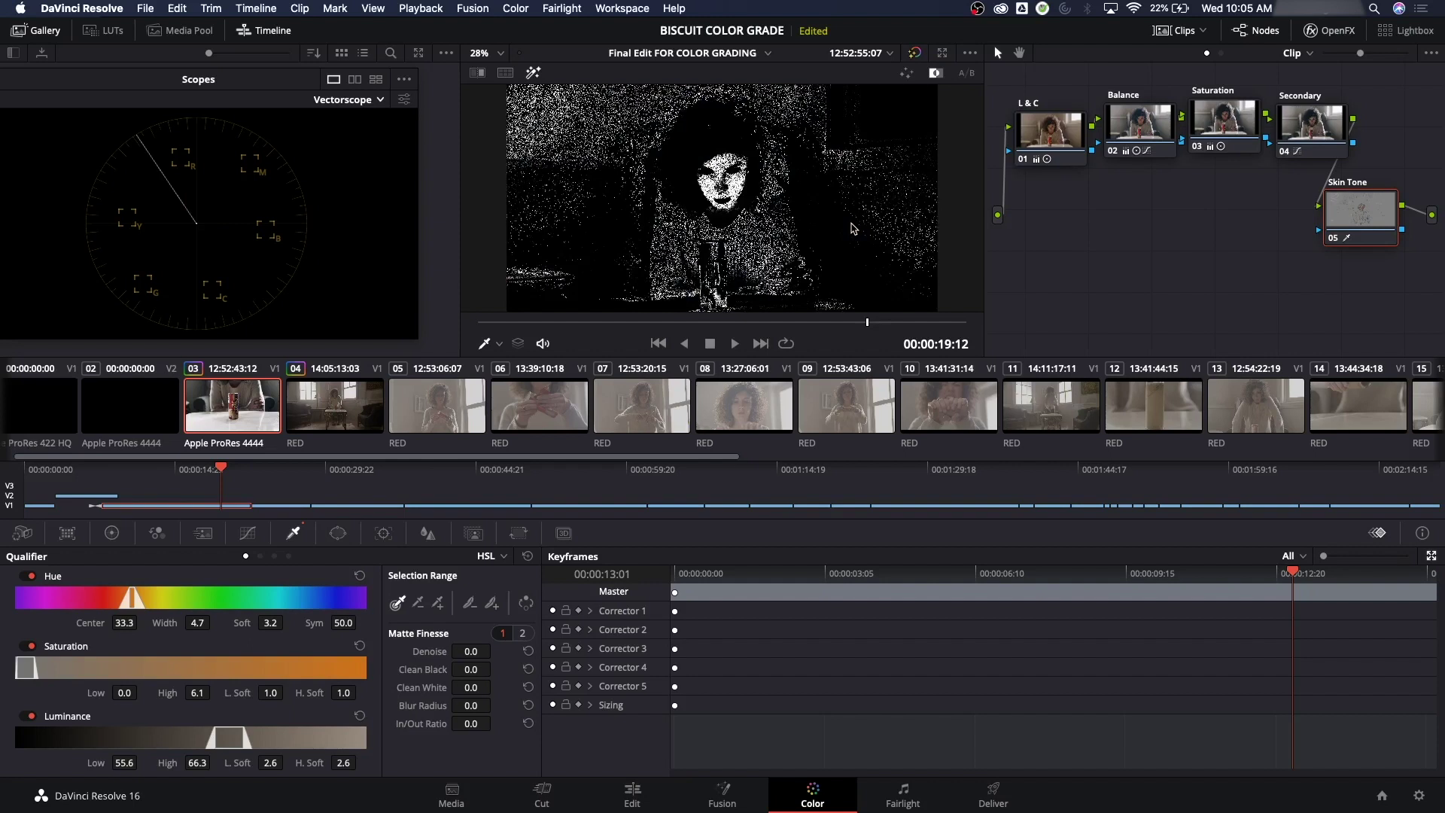
key("shift+h")
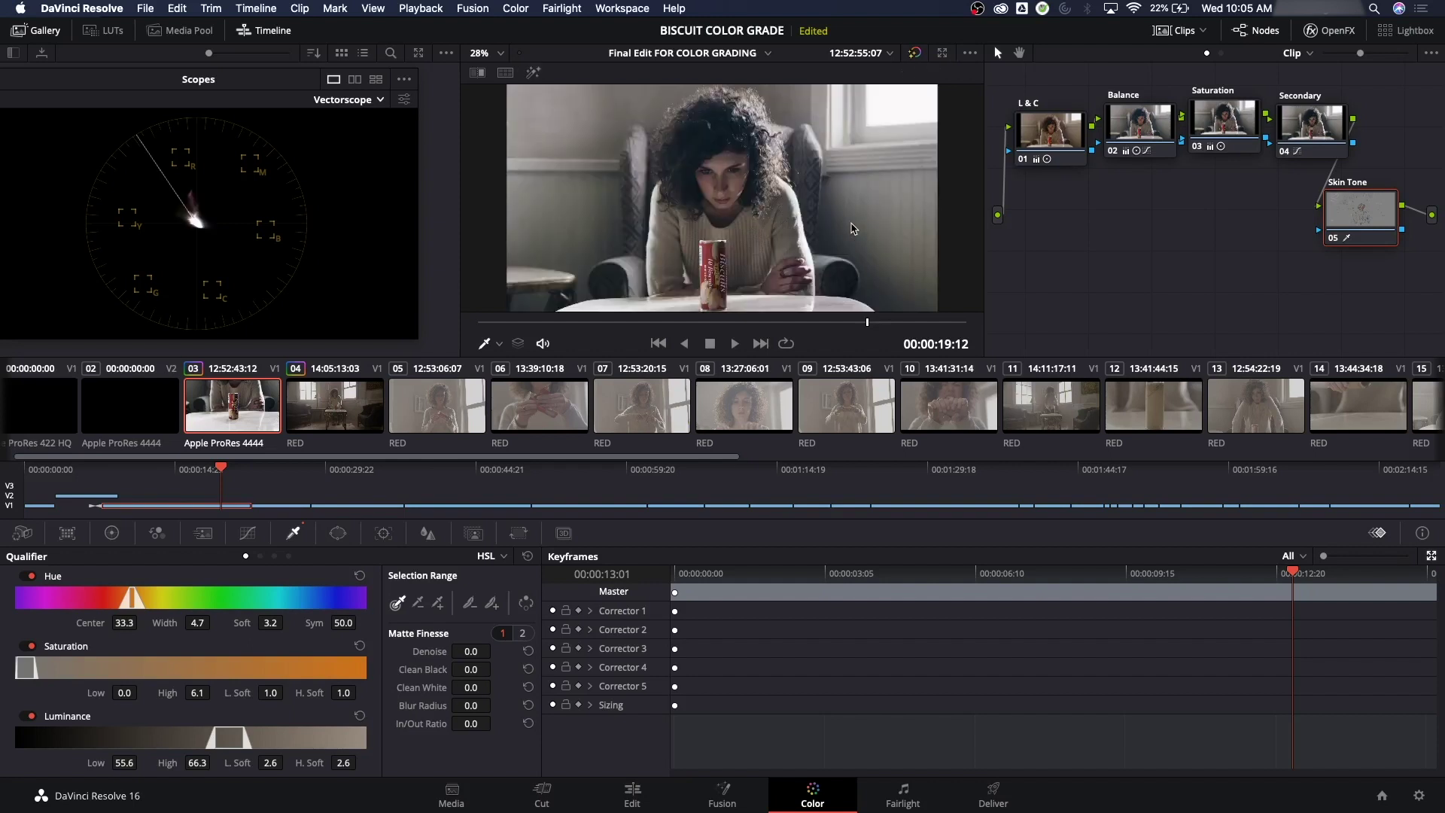
key("shift+h")
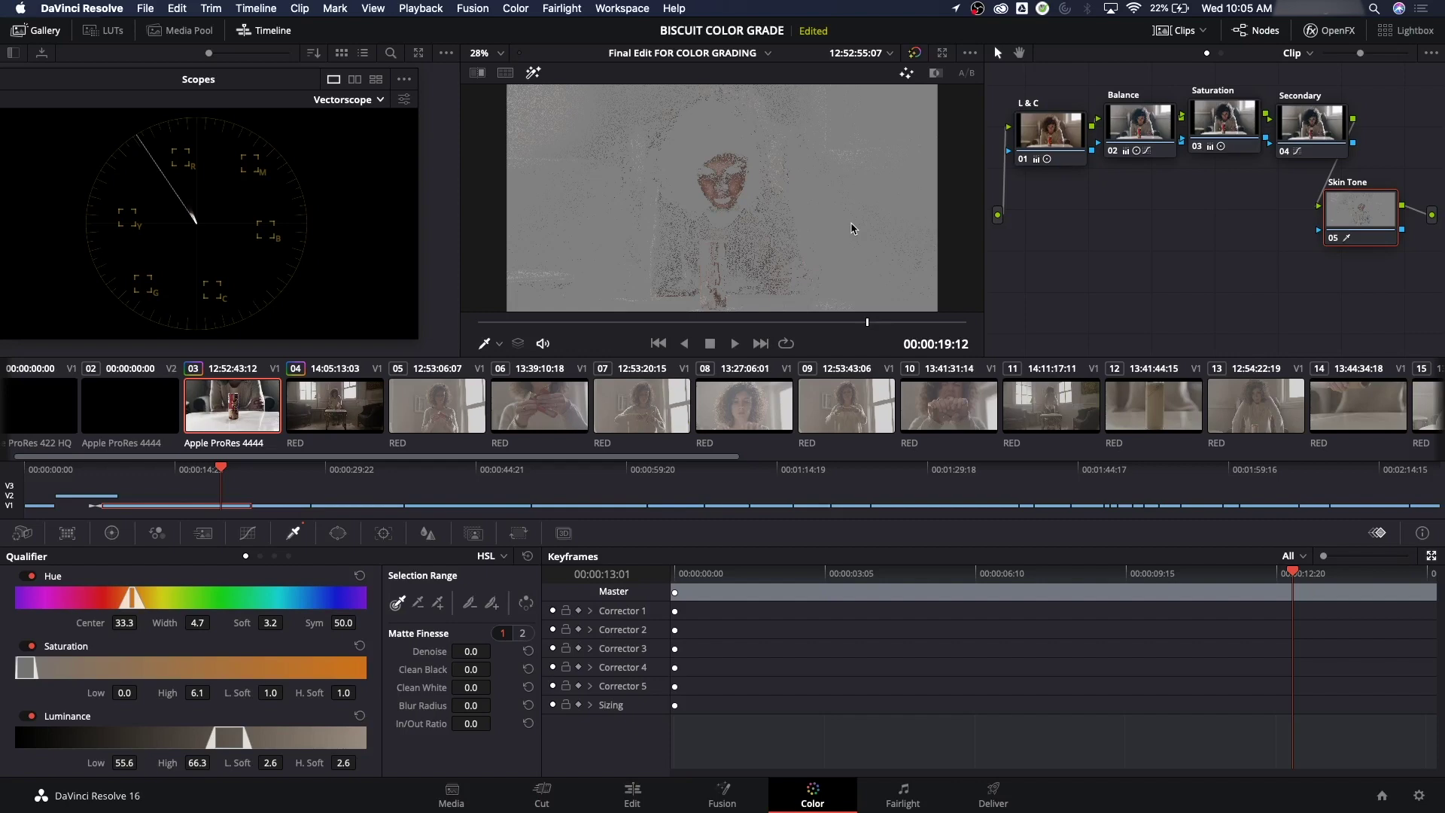
key("shift+h")
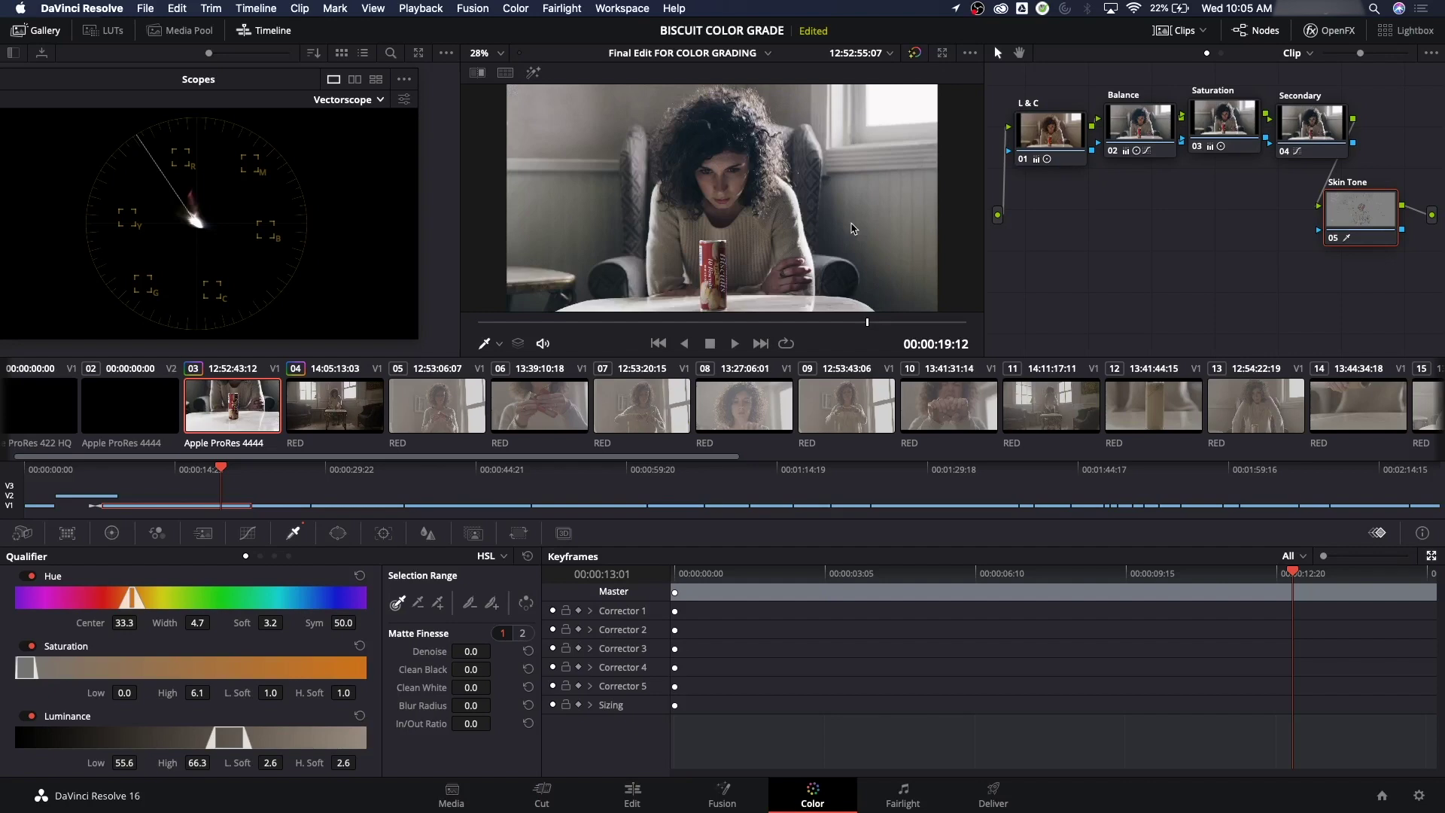
key("shift+h")
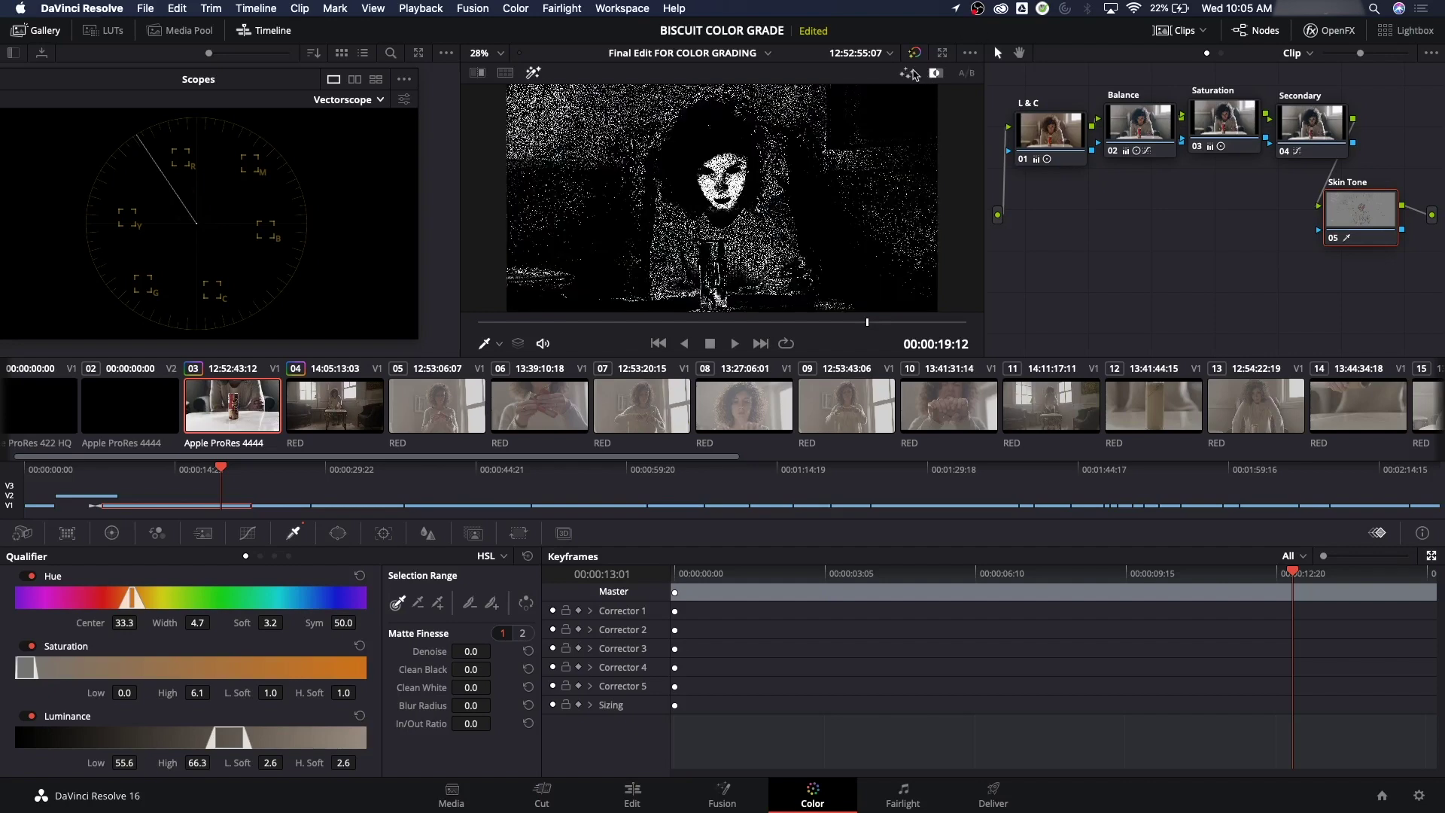
left_click(938, 75)
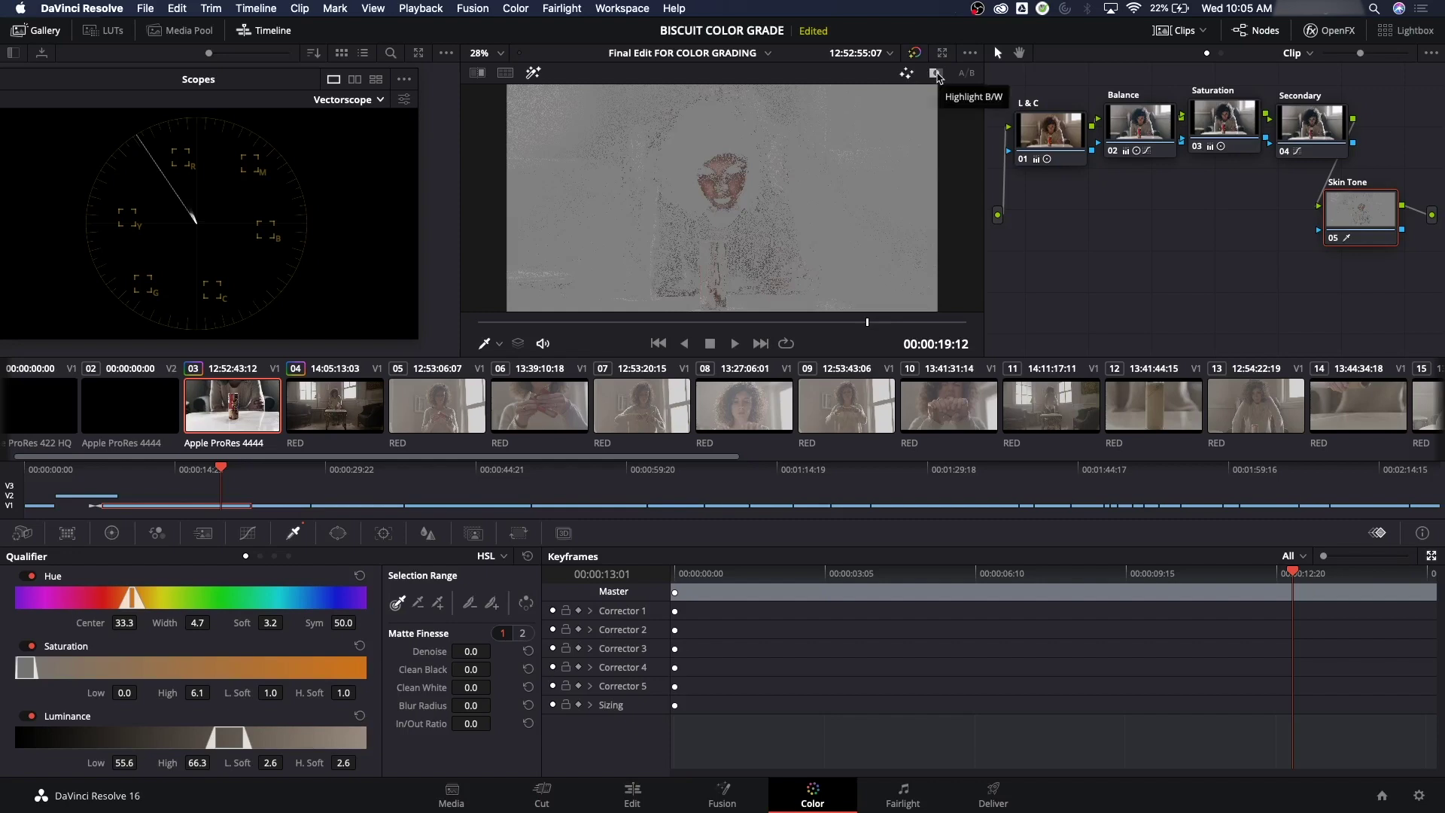
left_click(937, 75)
left_click(899, 78)
key("shift+h")
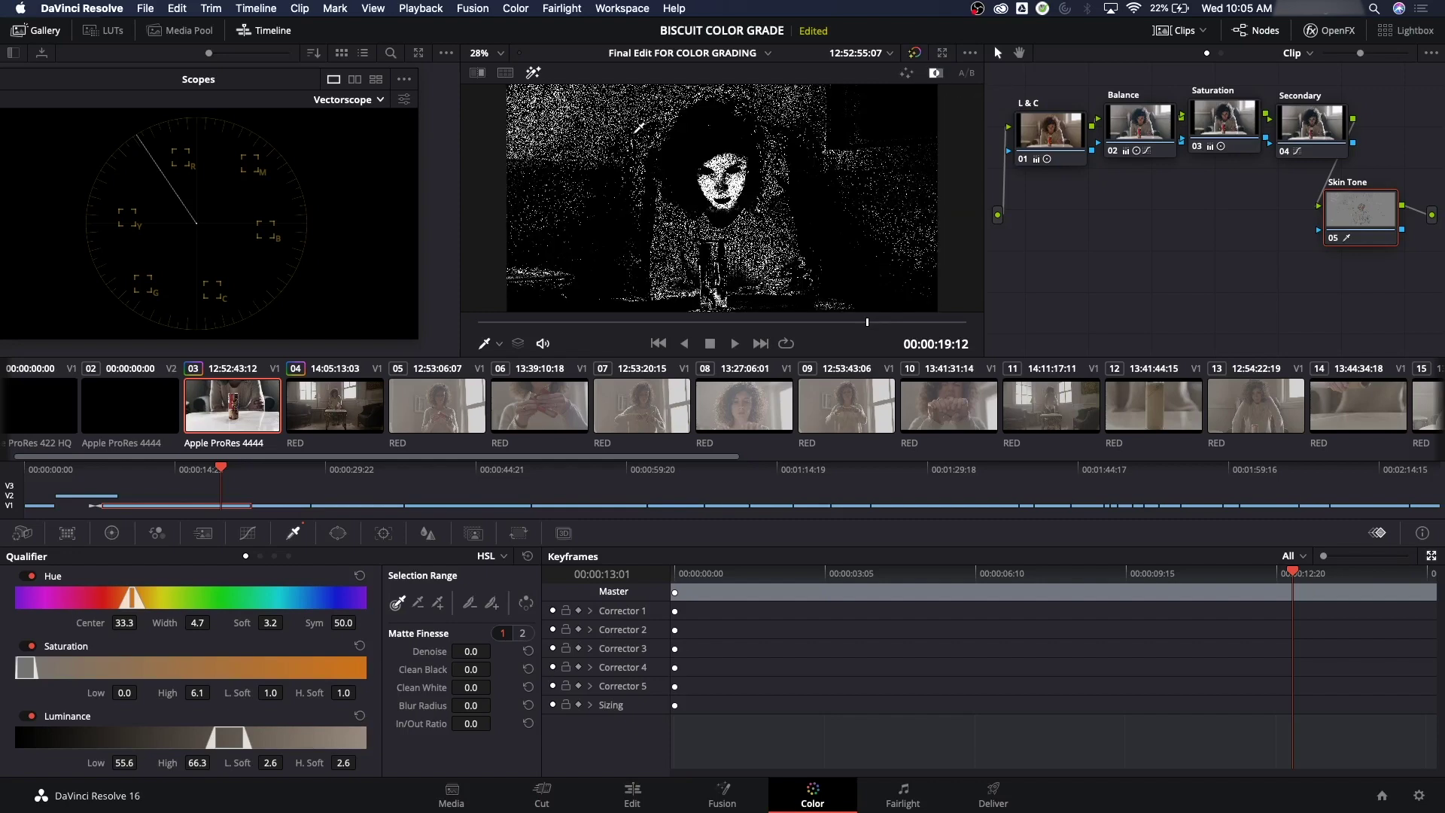
- View the Skin Tone selection in Highlight and set the qualifier's hue to center 31.4 and width 9.9
key("alt+shift+h")
key("shift+h")
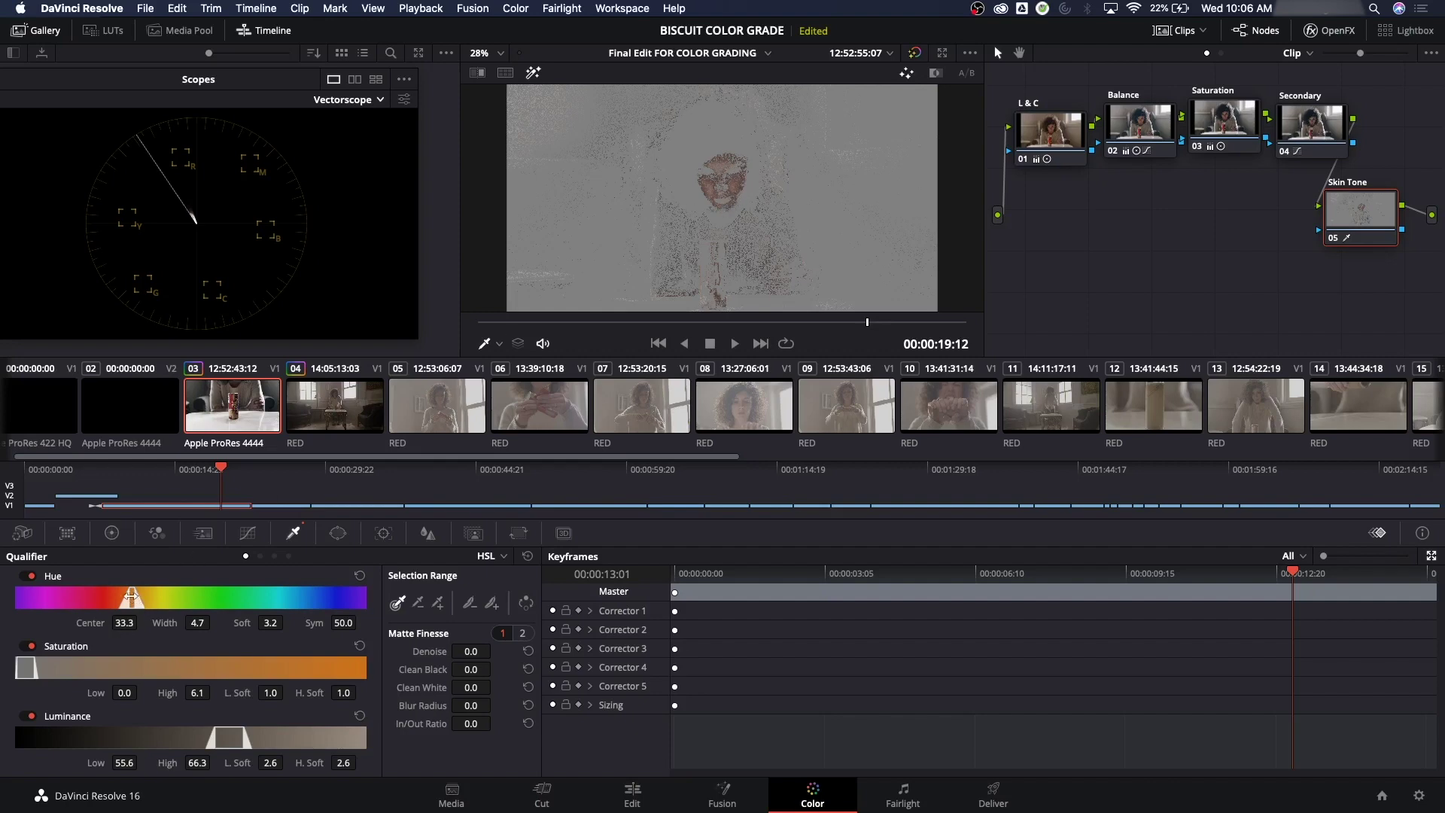
left_click_drag(136, 598, 145, 599)
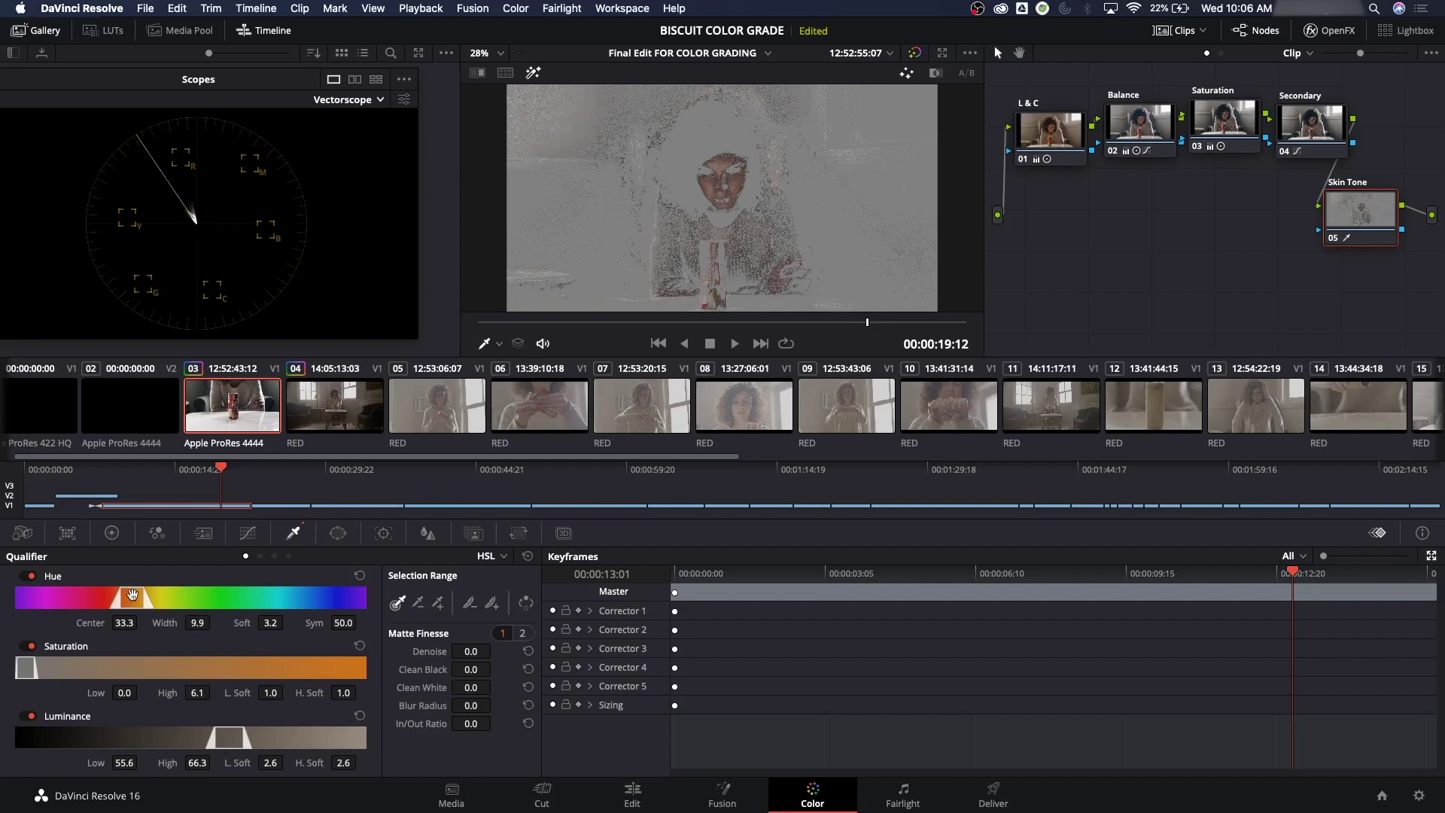
mouse_move(135, 600)
left_mouse_down()
mouse_move(150, 602)
mouse_move(126, 603)
left_mouse_up()
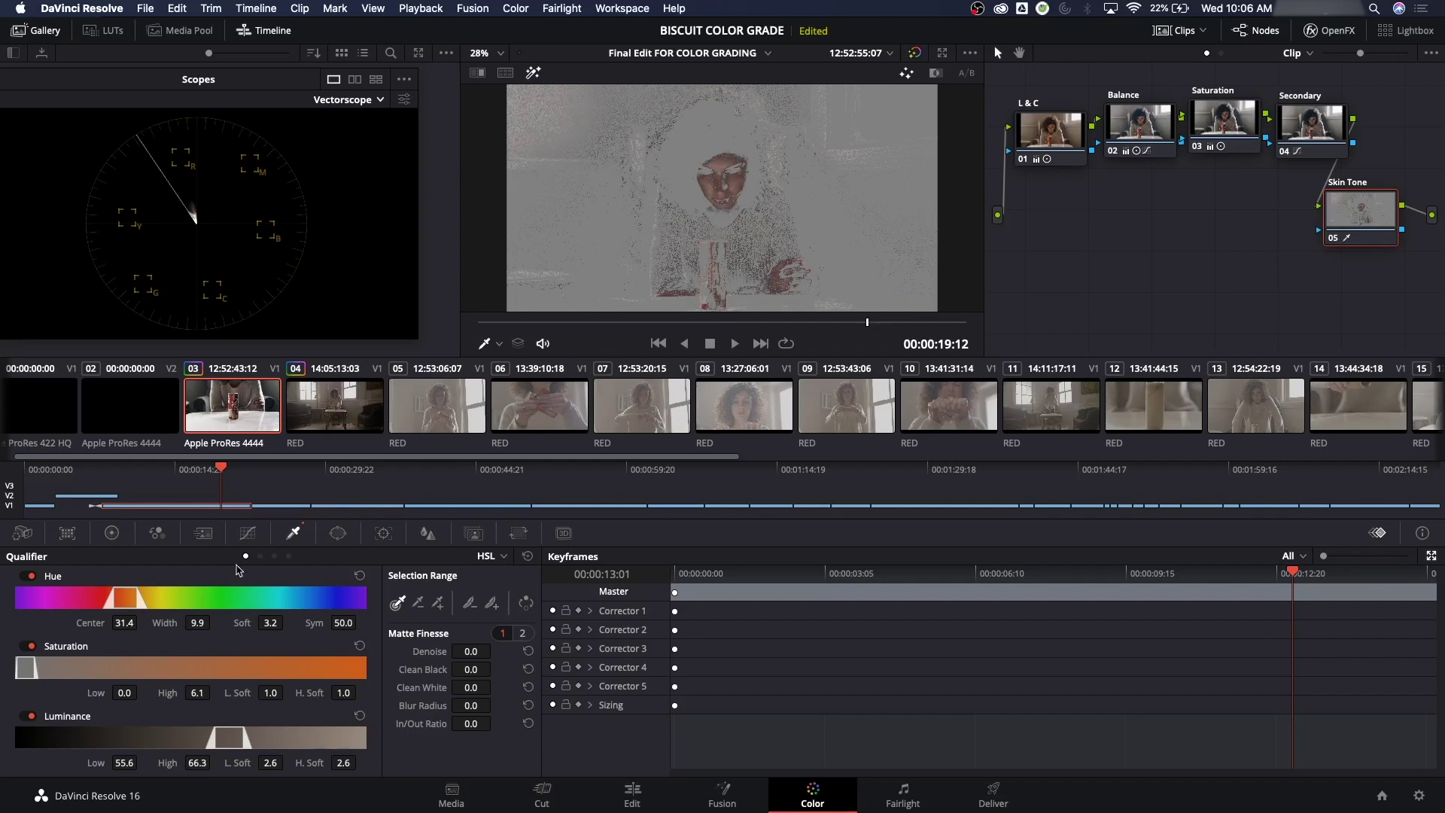
- Set the qualifier's saturation range to 1.1–7.8 and luminance range to 54.1–68.0, and narrow the hue width to 9.0
mouse_move(34, 670)
left_mouse_down()
mouse_move(61, 670)
mouse_move(21, 664)
left_mouse_up()
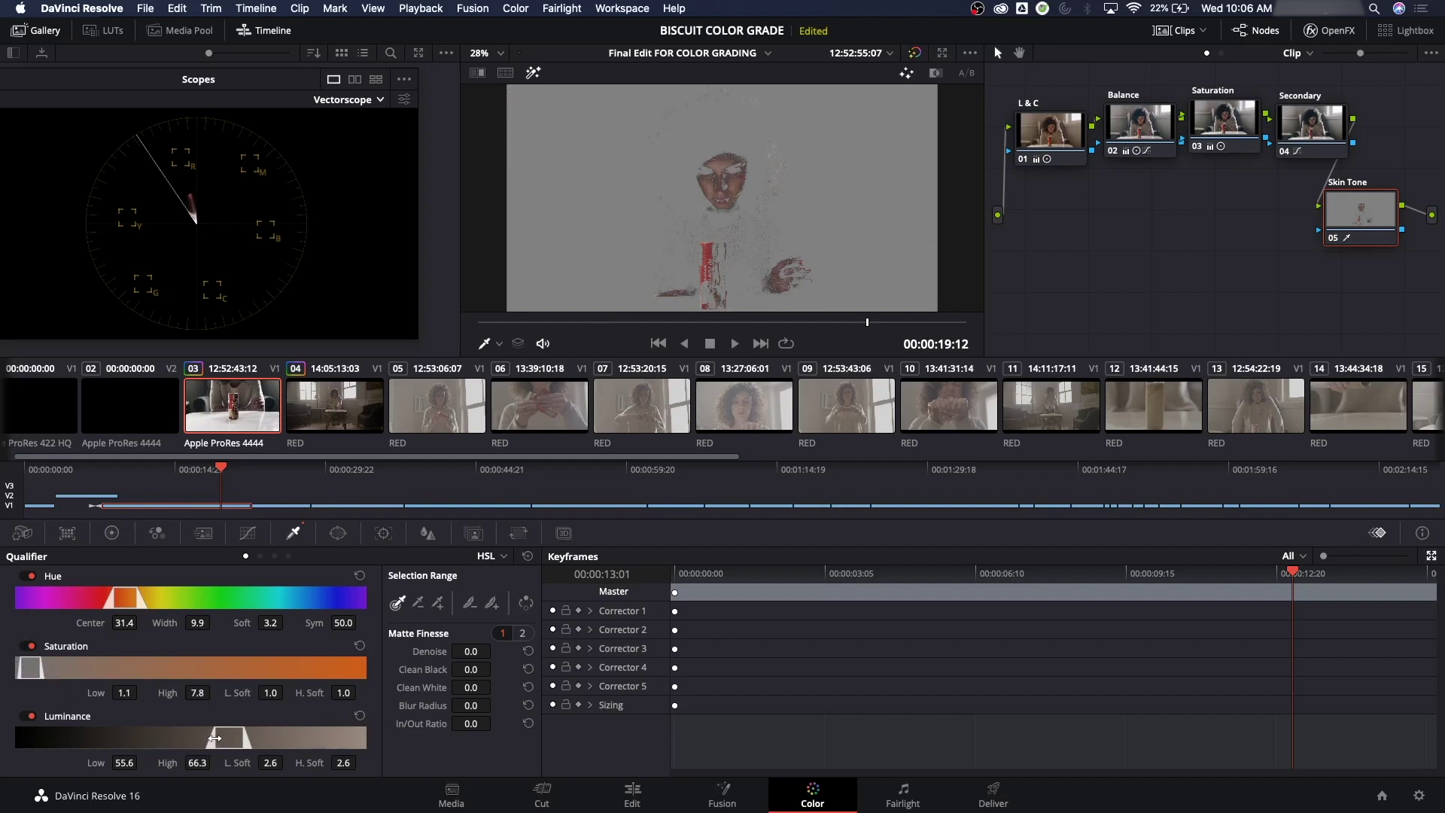
left_click_drag(215, 738, 256, 741)
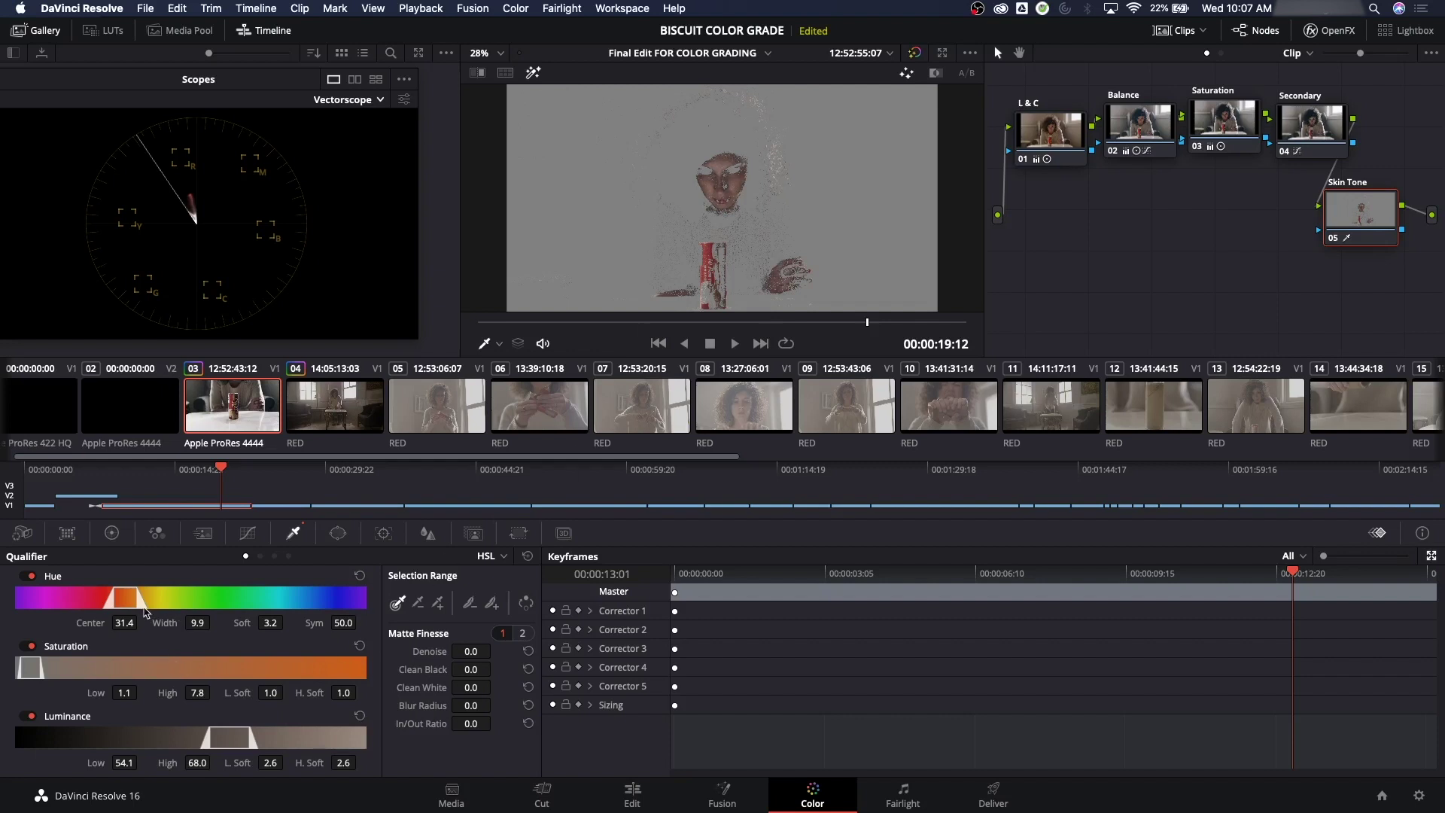
left_click_drag(140, 597, 135, 598)
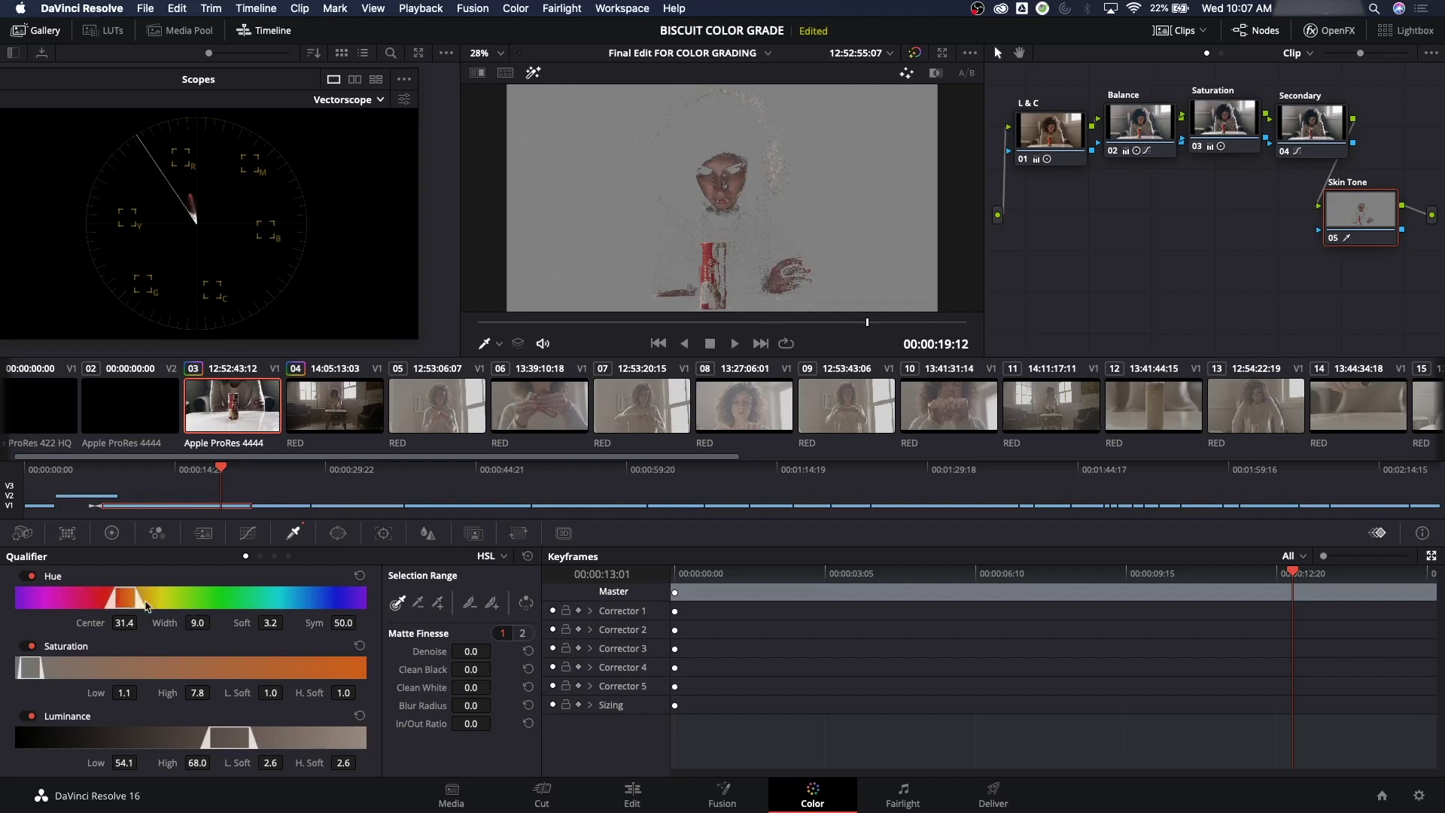
- Try adding softness to the skin qualifier by sampling the woman's hand, and subtract softness by sampling the same hand
left_click(492, 606)
left_click(783, 280)
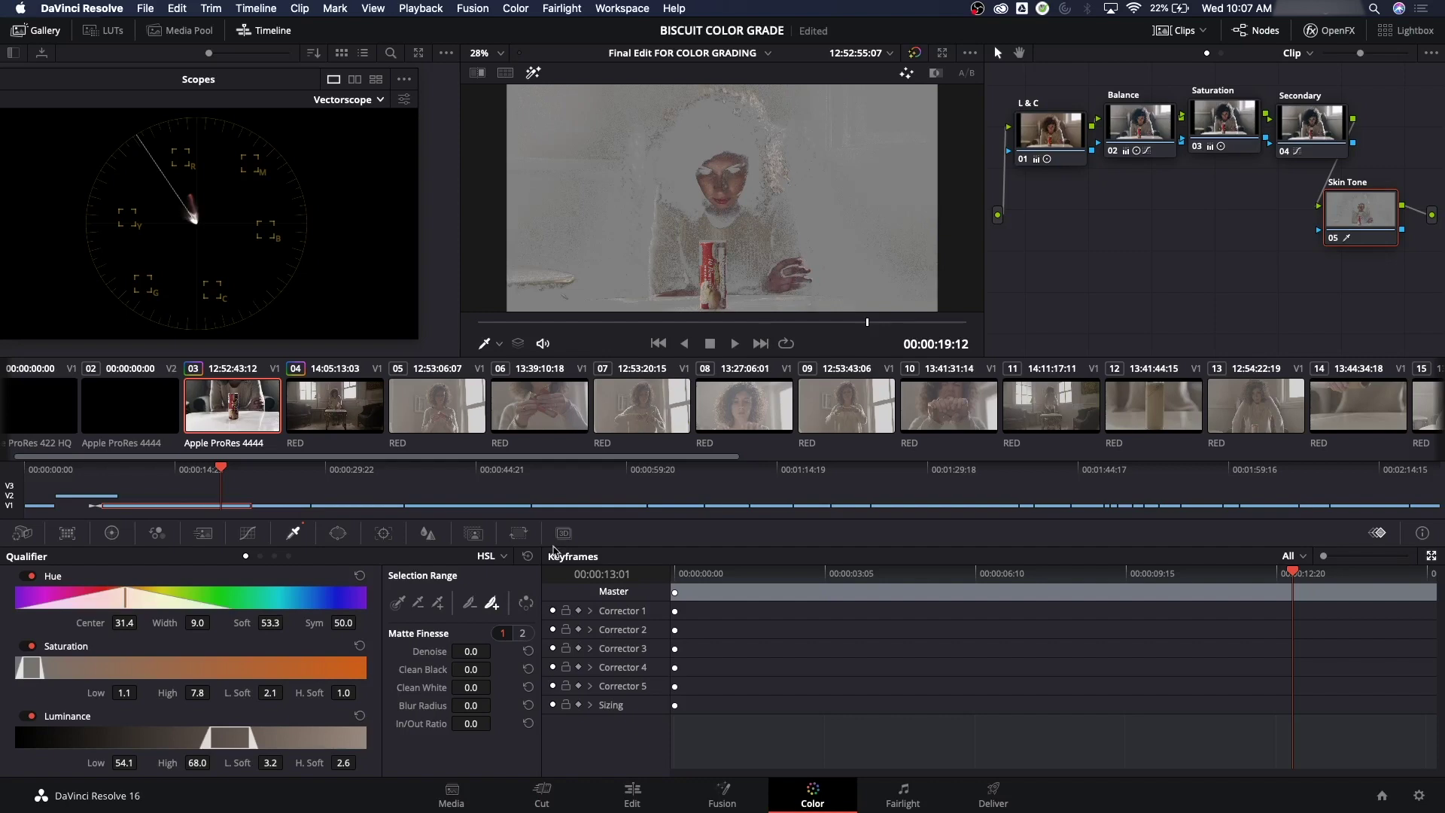
left_click(469, 602)
left_click(796, 252)
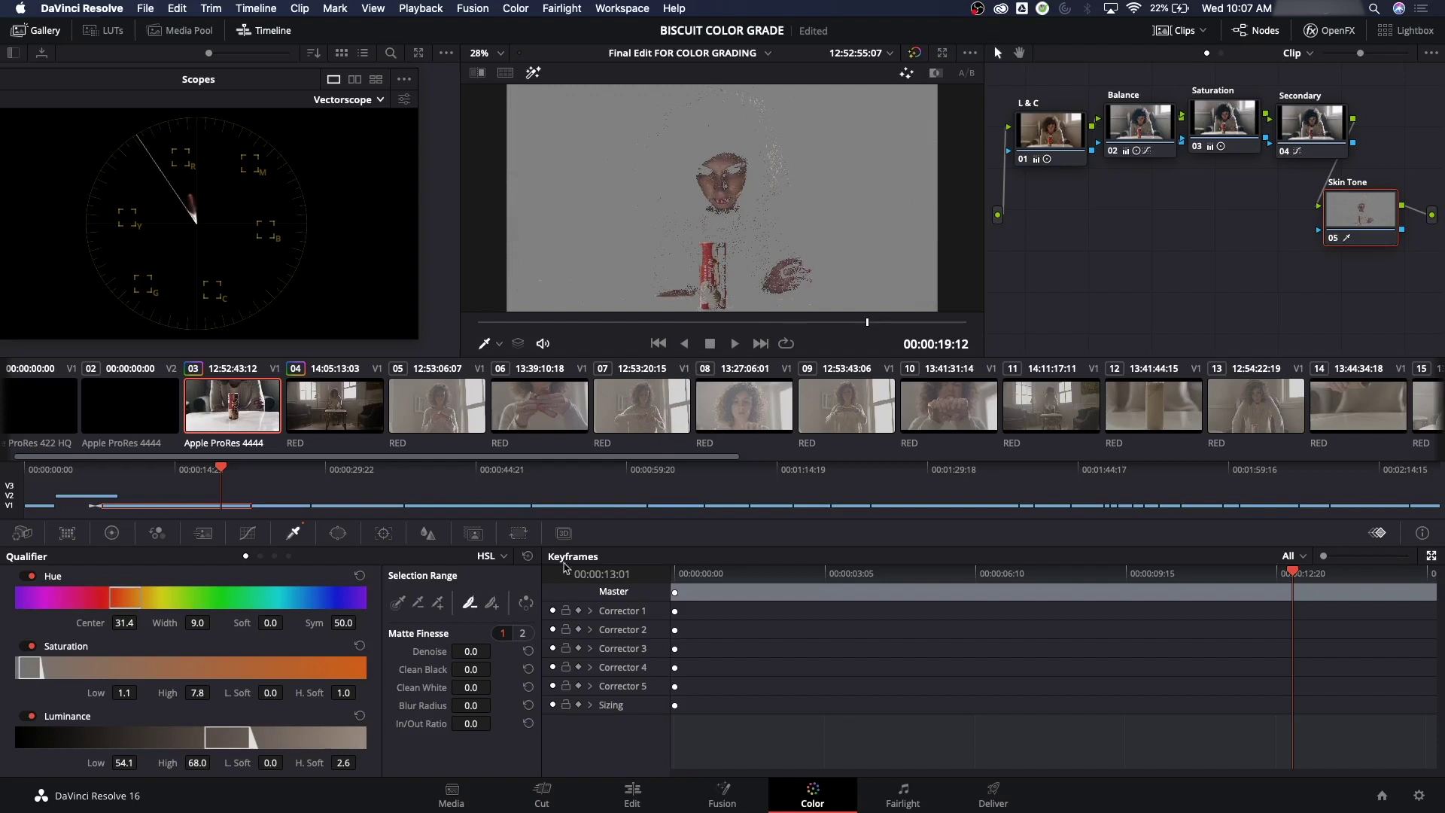
- Add softness to the skin qualifier by sampling the face and hand, undoing the last hand sample and taking a new one beside it
left_click(492, 602)
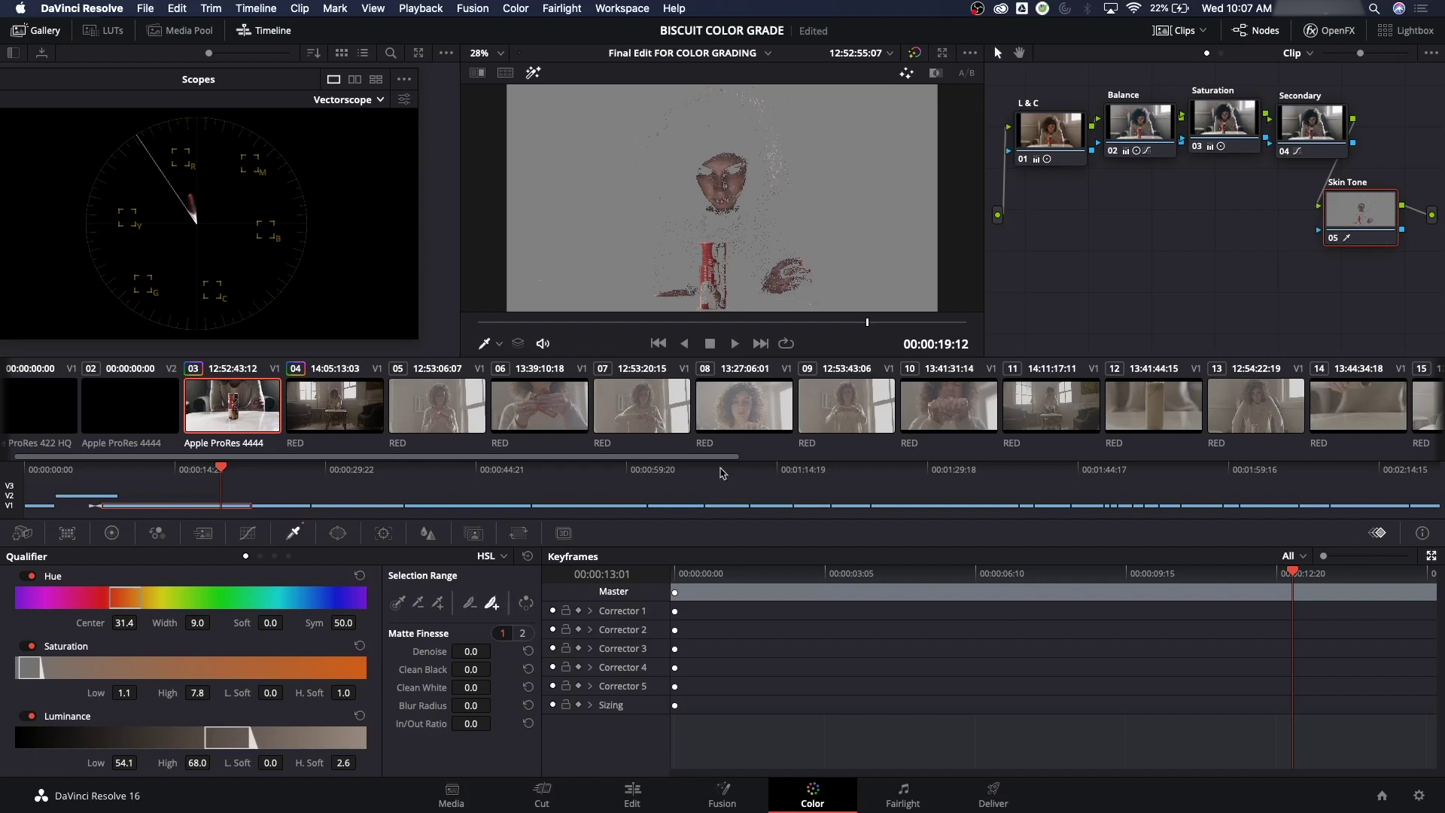
left_click(739, 178)
left_click(716, 189)
left_click(785, 273)
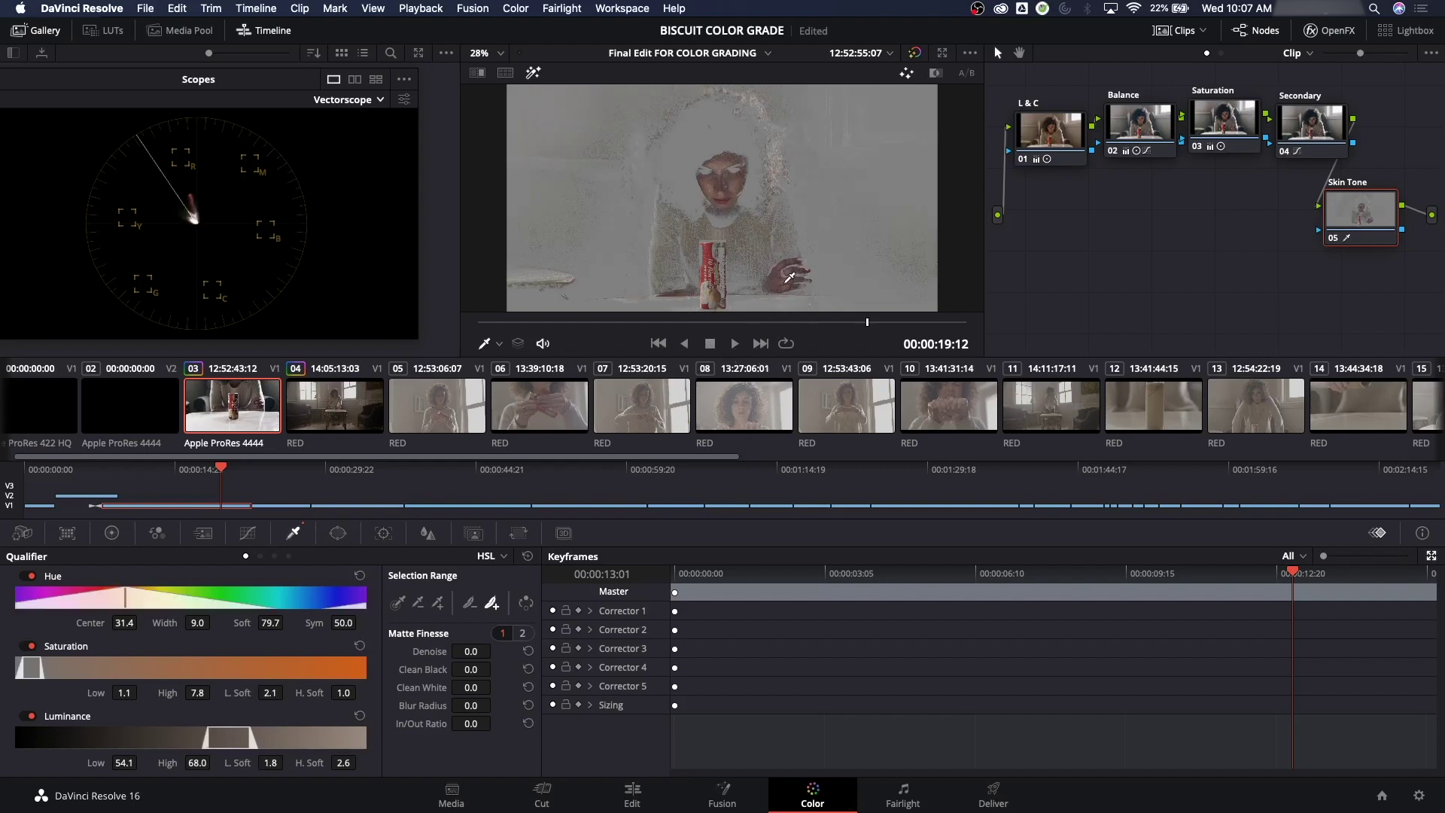
key("ctrl+z")
left_click(800, 267)
- Clean up the matte in Highlight B/W view with Denoise 3.9, Clean Black 2.9 and Clean White 1.6
left_click(936, 73)
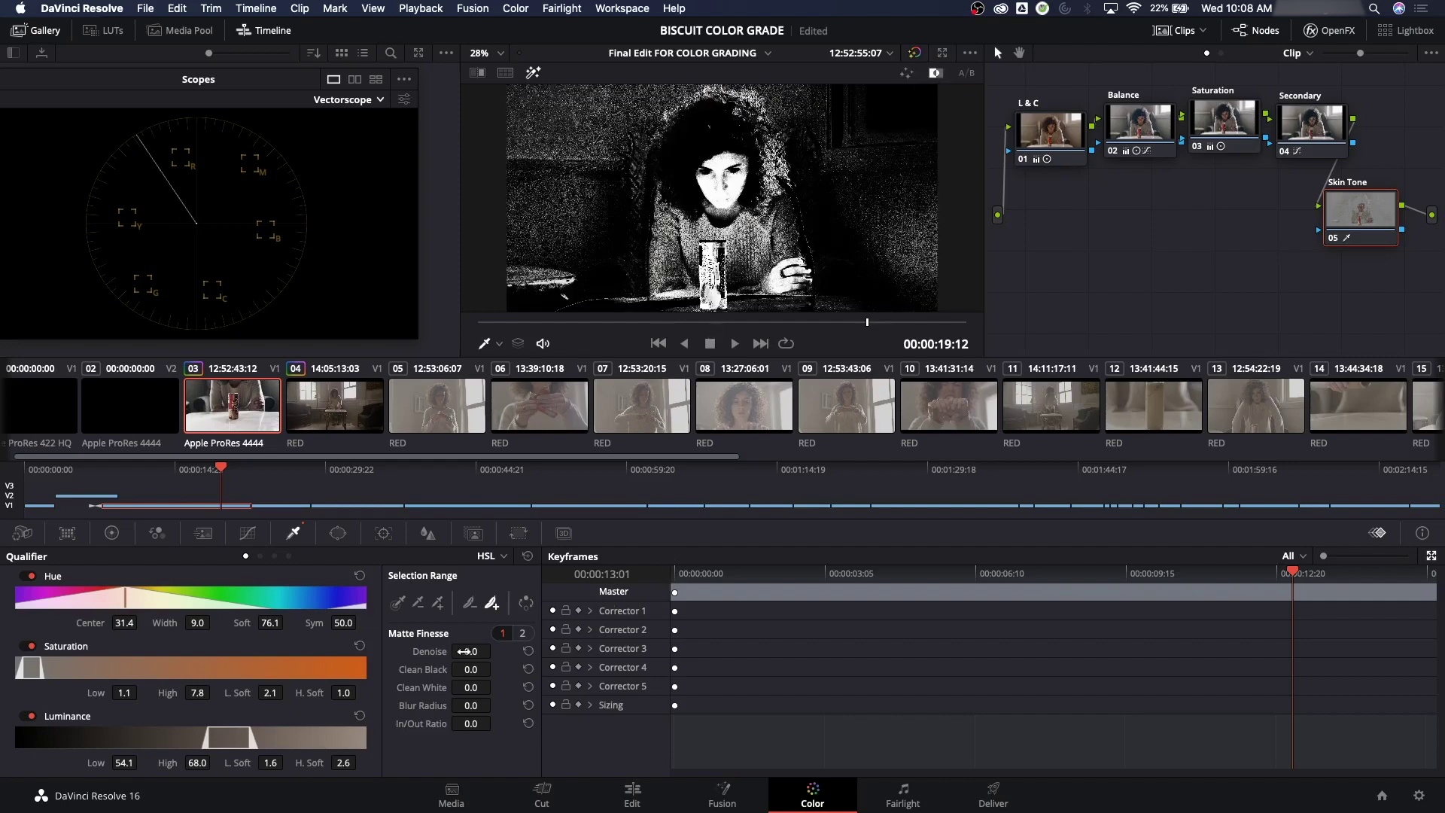
left_click_drag(491, 651, 493, 652)
left_click_drag(493, 669, 496, 669)
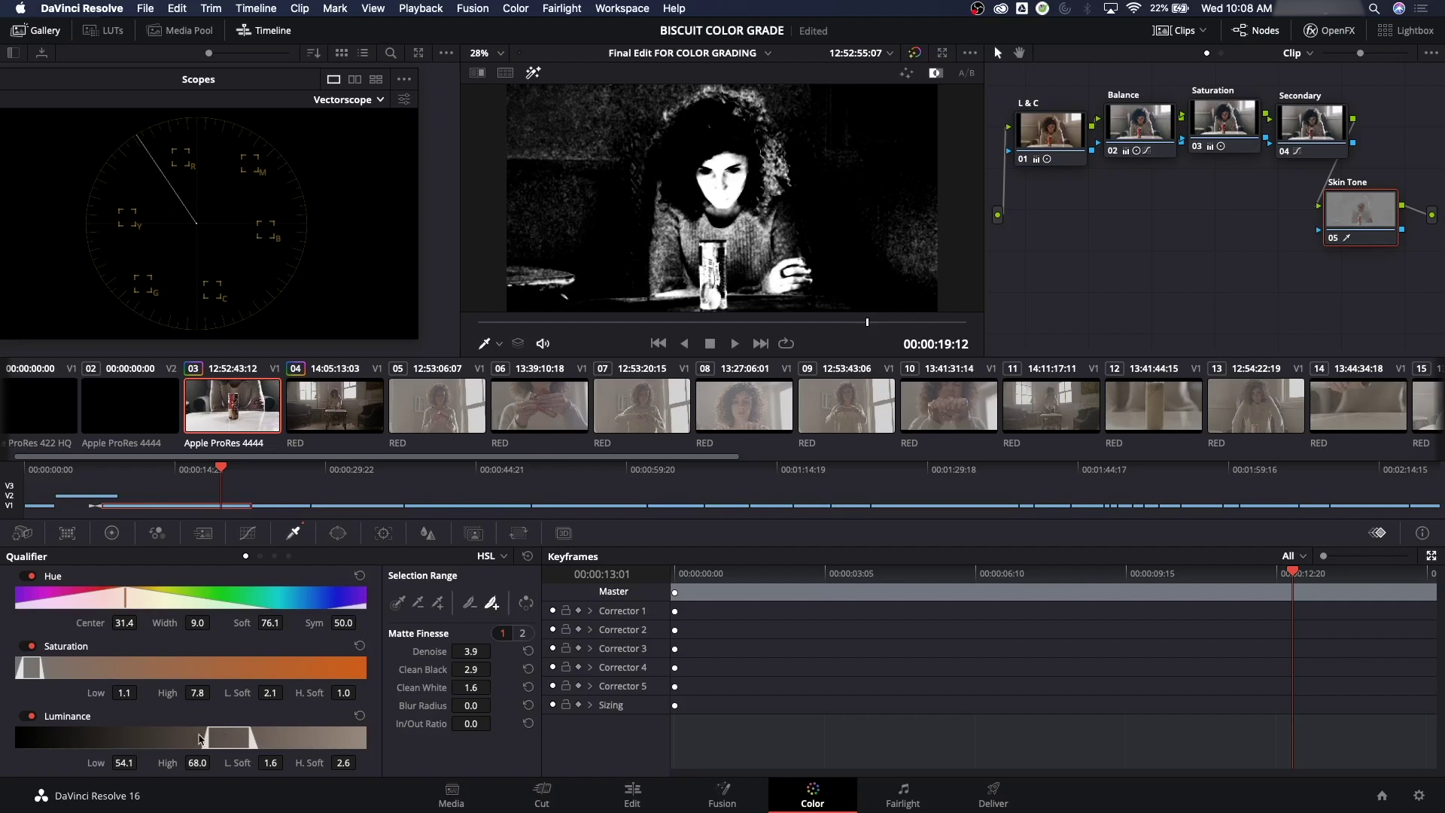
- Refine the qualifier to luminance 55.8–69.7, saturation 1.5–8.3, hue width 10.5 and hue softness 20.9, with a matte blur radius of 19.5
left_click_drag(220, 741, 225, 745)
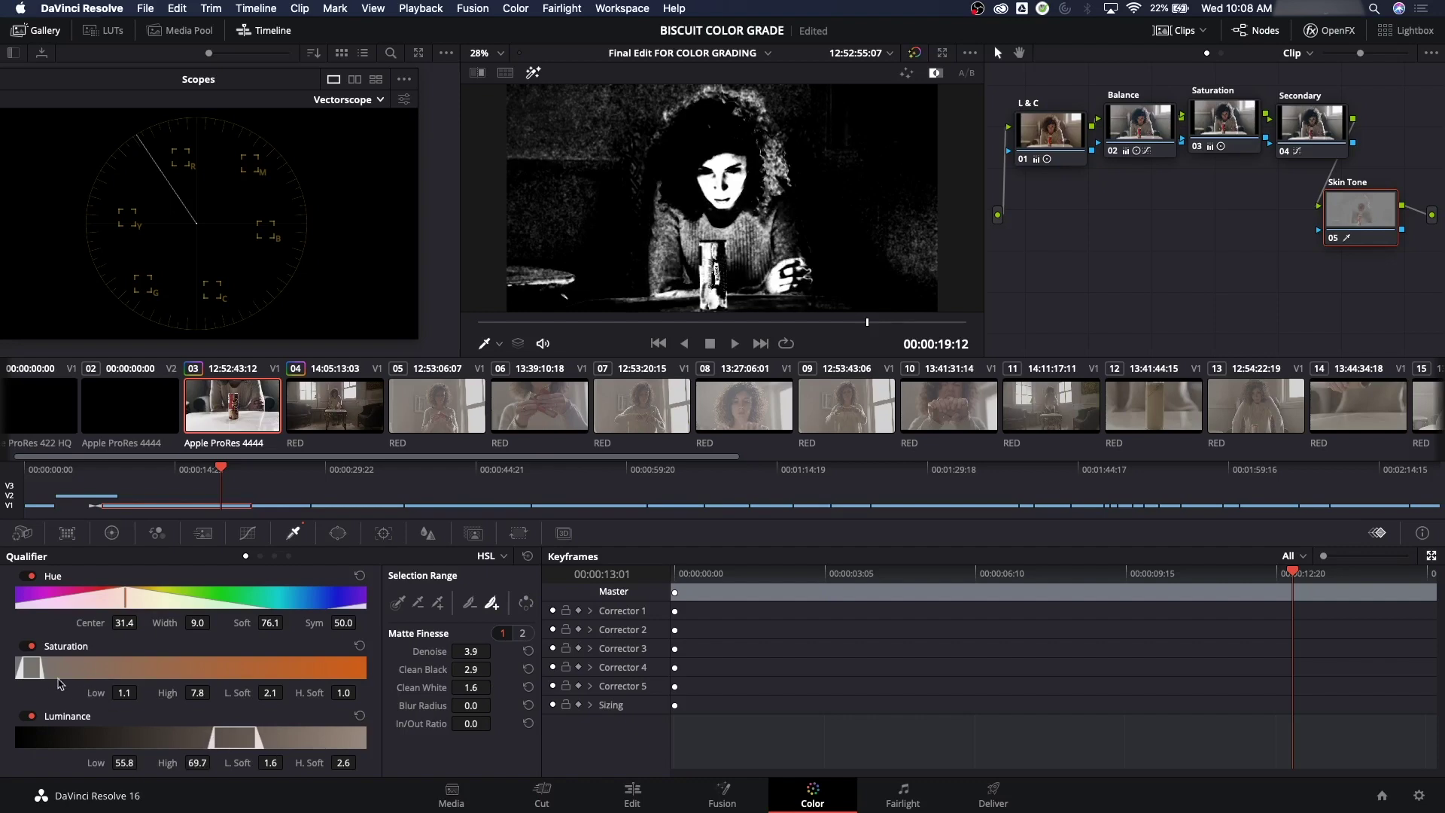
left_click_drag(38, 670, 39, 672)
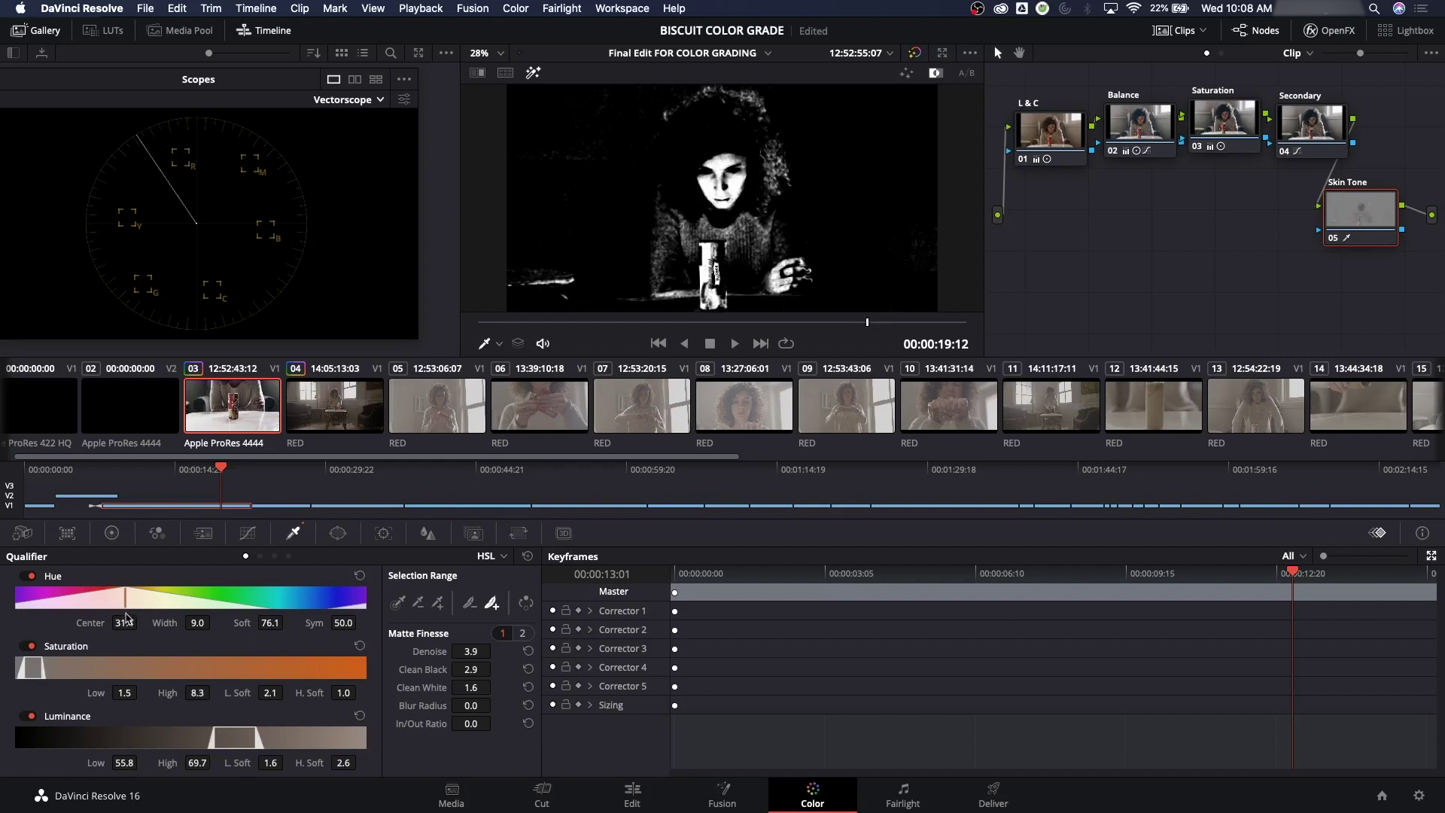
mouse_move(197, 623)
left_mouse_down()
mouse_move(226, 623)
mouse_move(181, 623)
left_mouse_up()
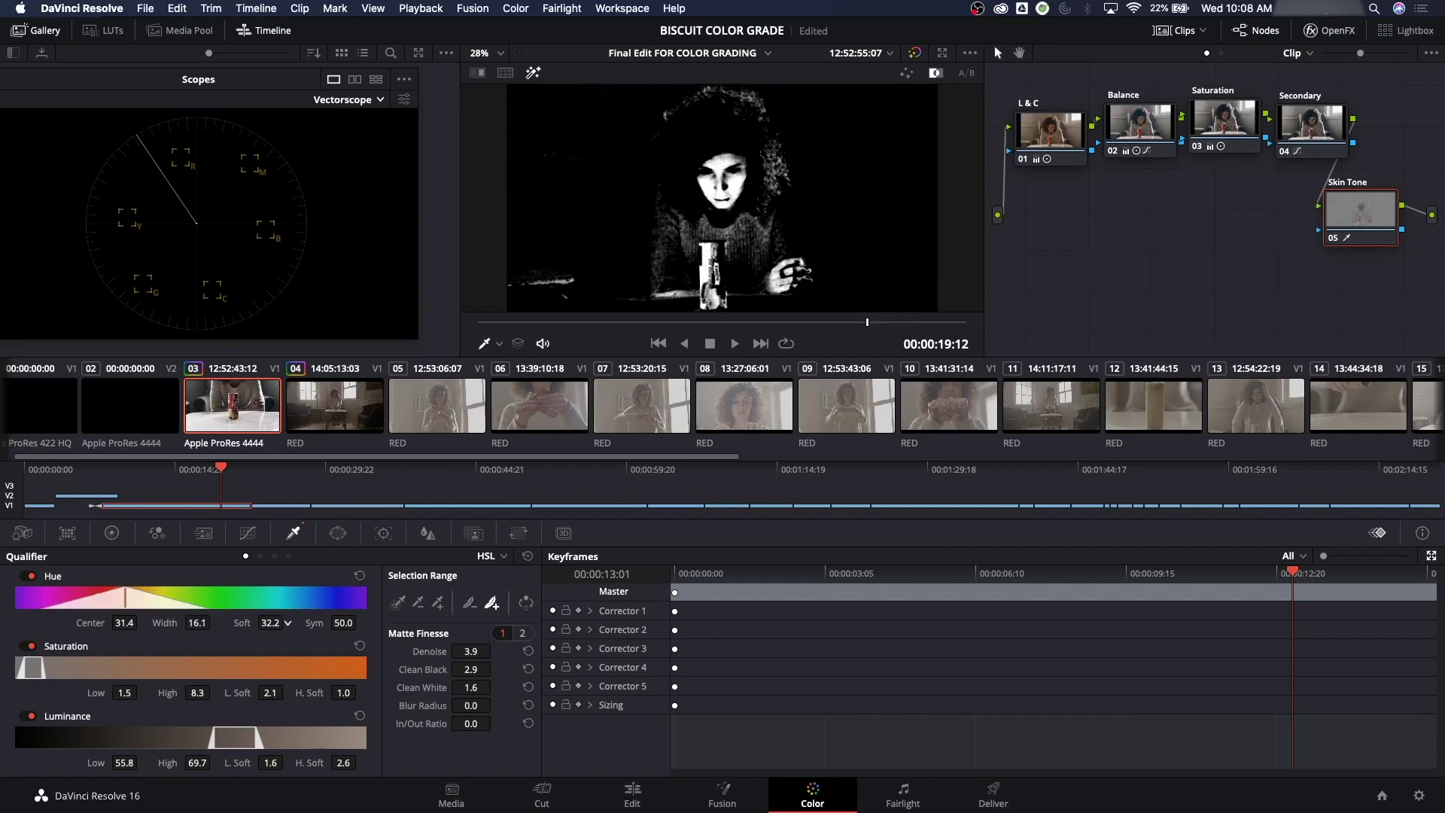
left_click_drag(287, 623, 284, 623)
mouse_move(214, 622)
left_mouse_down()
mouse_move(197, 623)
mouse_move(215, 622)
left_mouse_up()
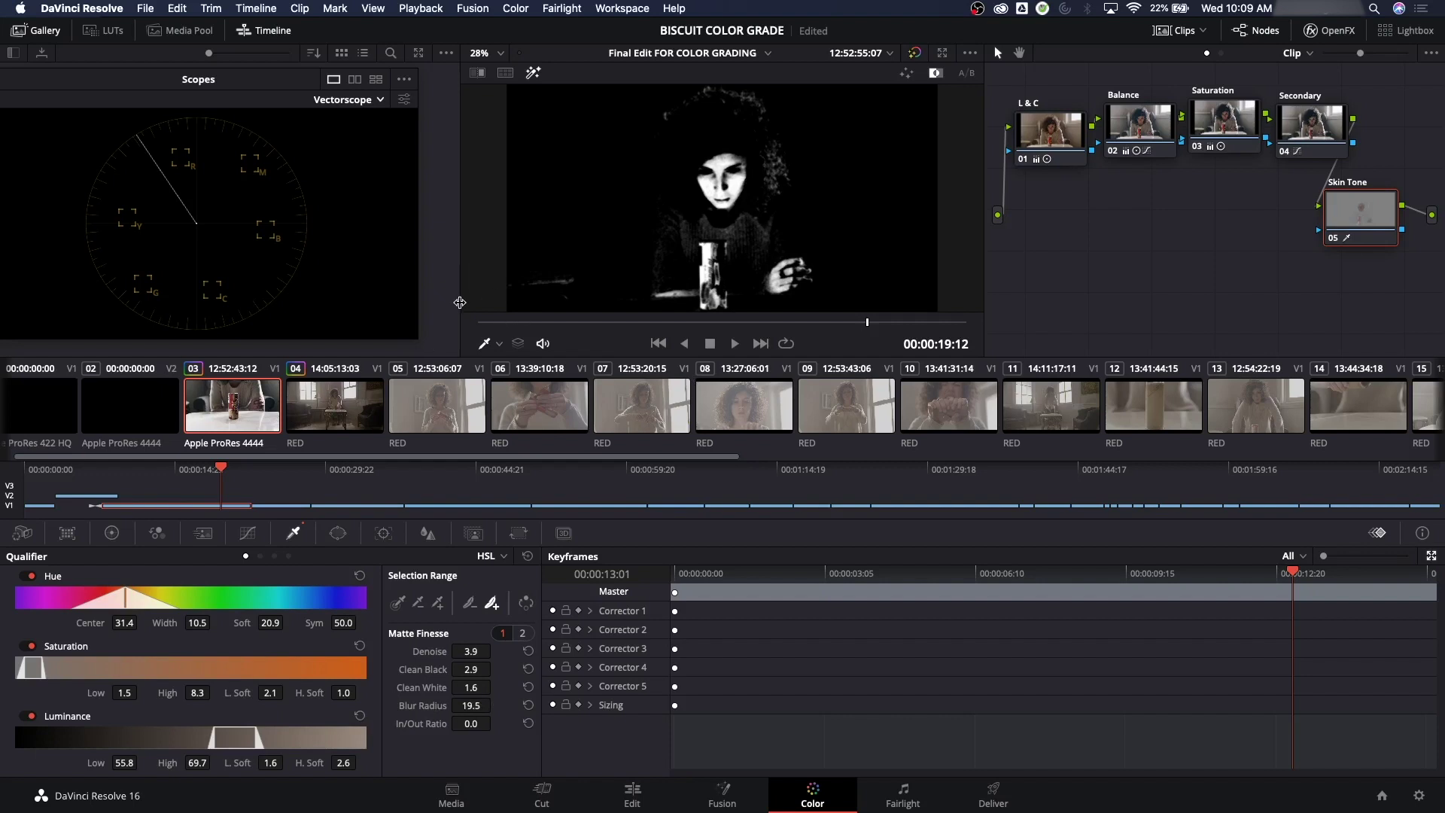
- Turn off the highlight and examine the skin on the woman's face up close in the normal image
left_click_drag(1372, 203, 1374, 211)
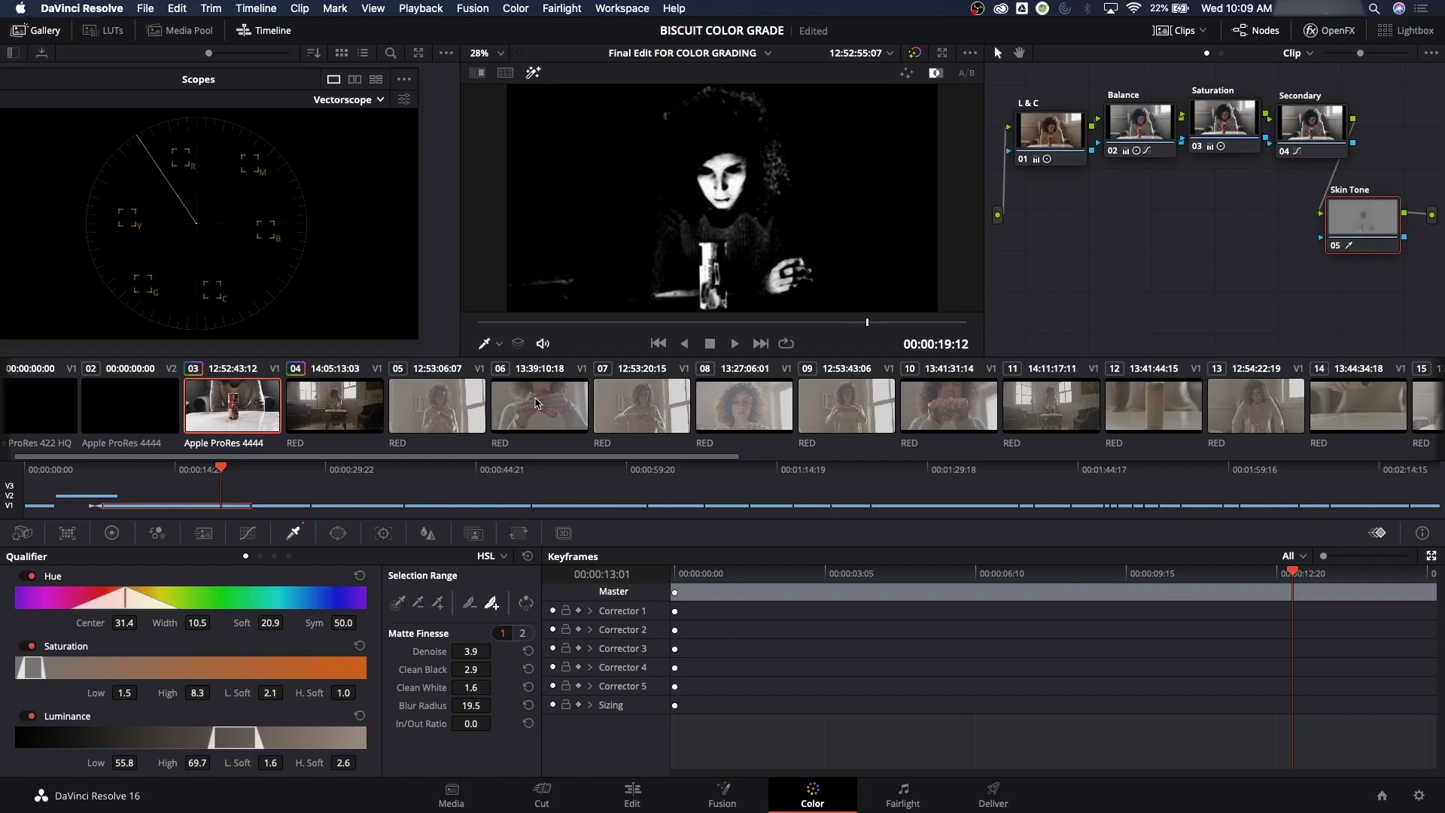
key("shift+h")
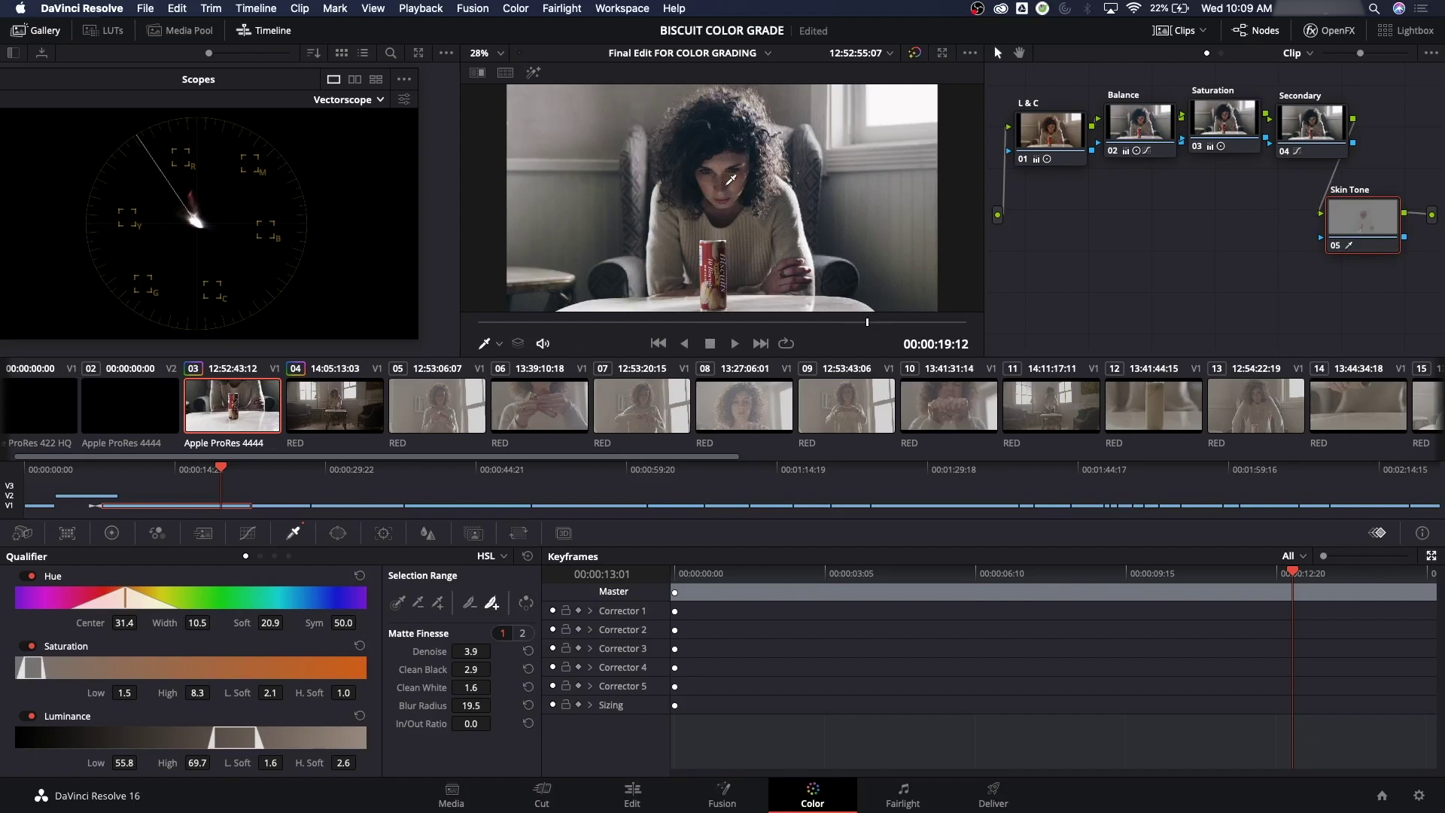
scroll(730, 176, "up", 1)
scroll(729, 175, "up", 6)
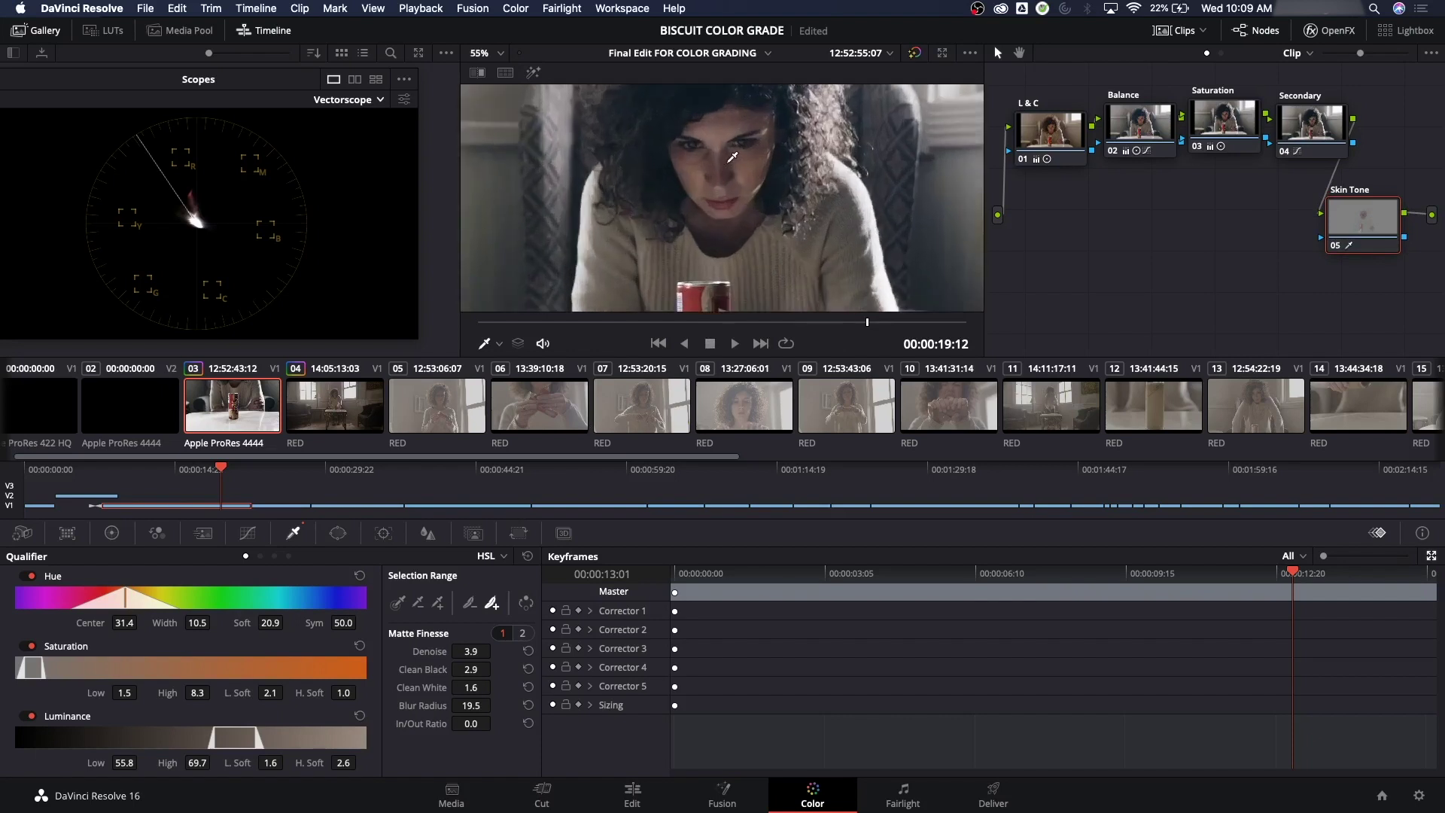
scroll(734, 162, "up", 3)
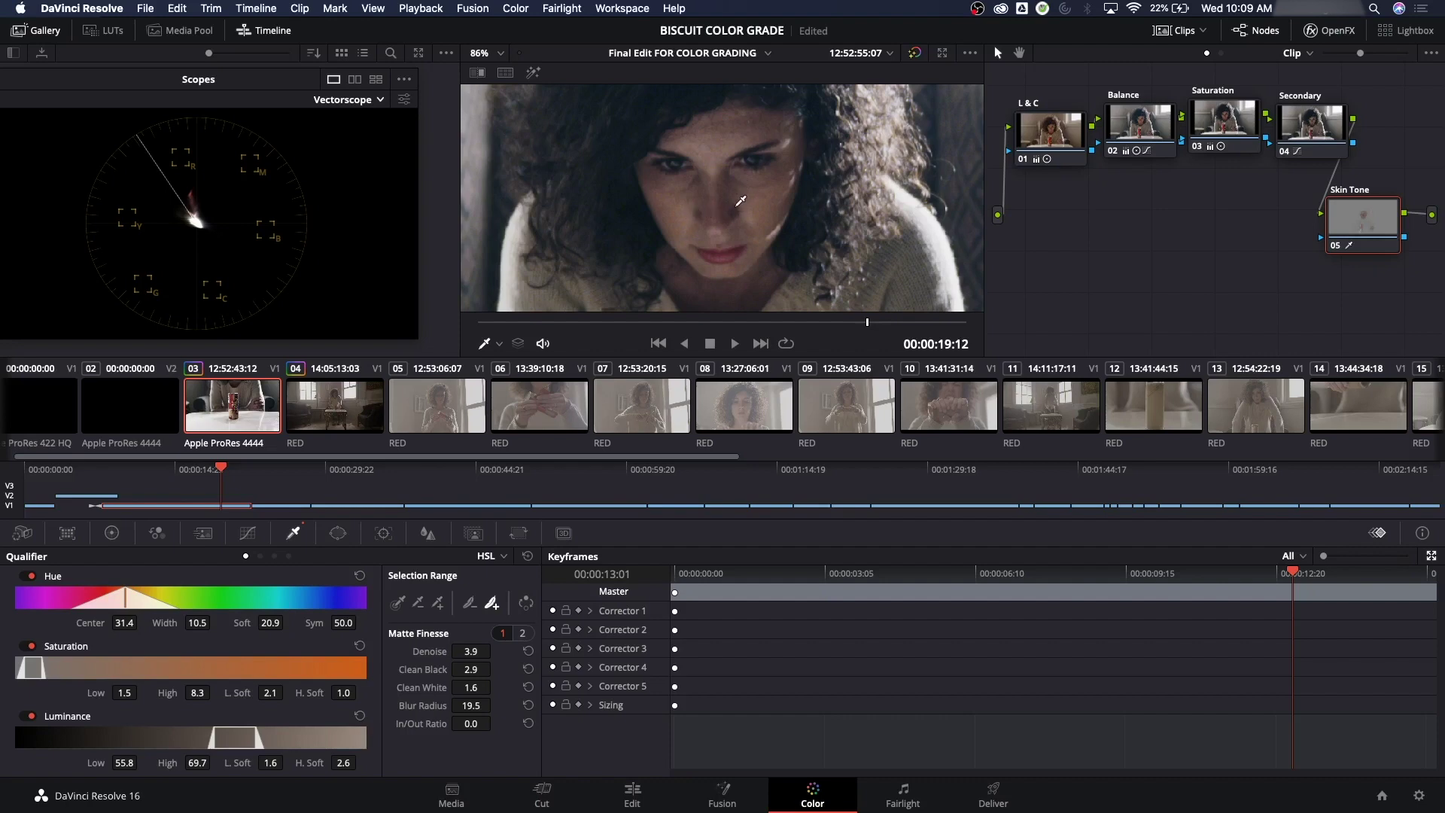
left_click_drag(736, 203, 743, 237)
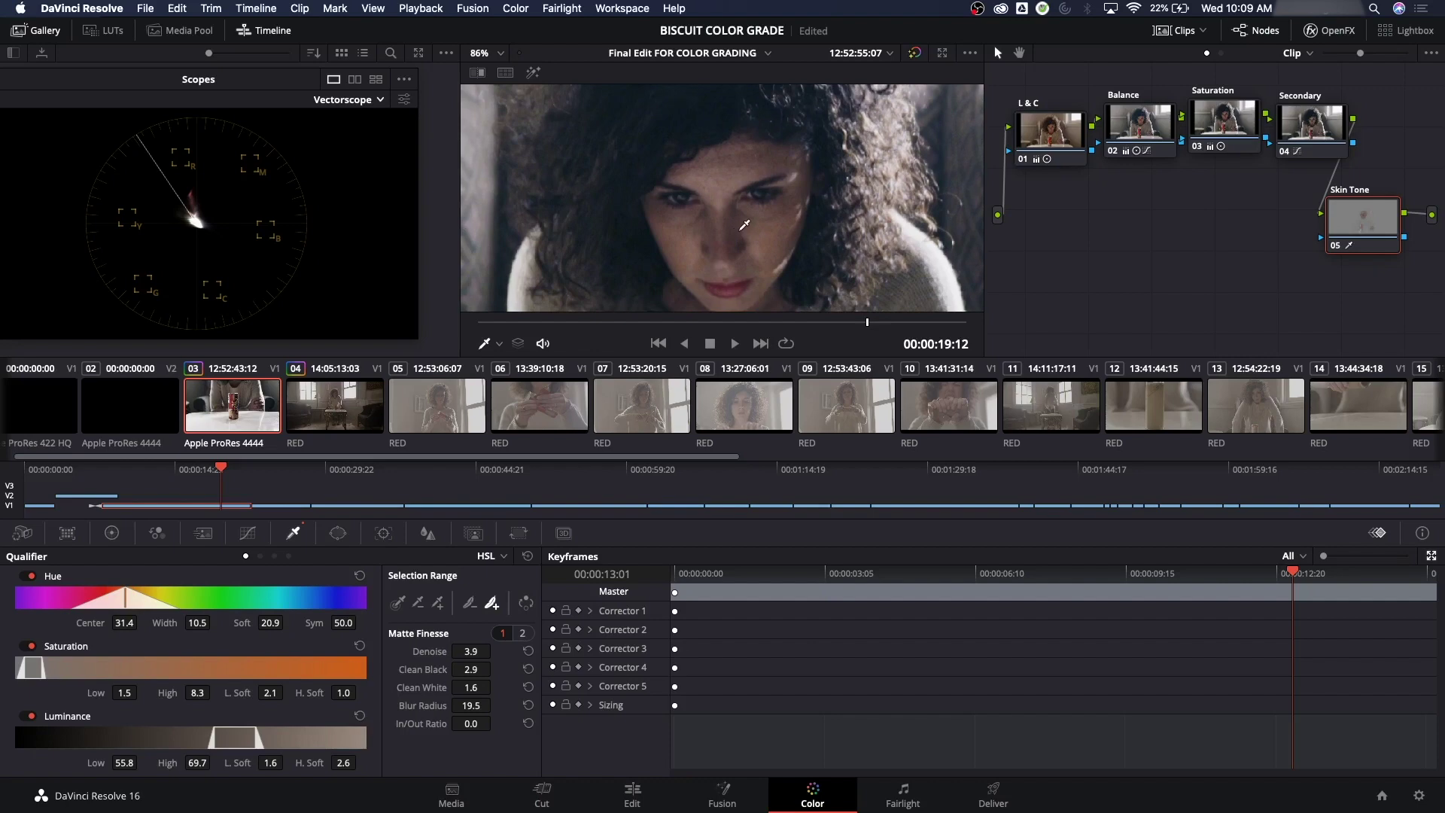
left_click_drag(733, 219, 731, 226)
scroll(731, 217, "up", 3)
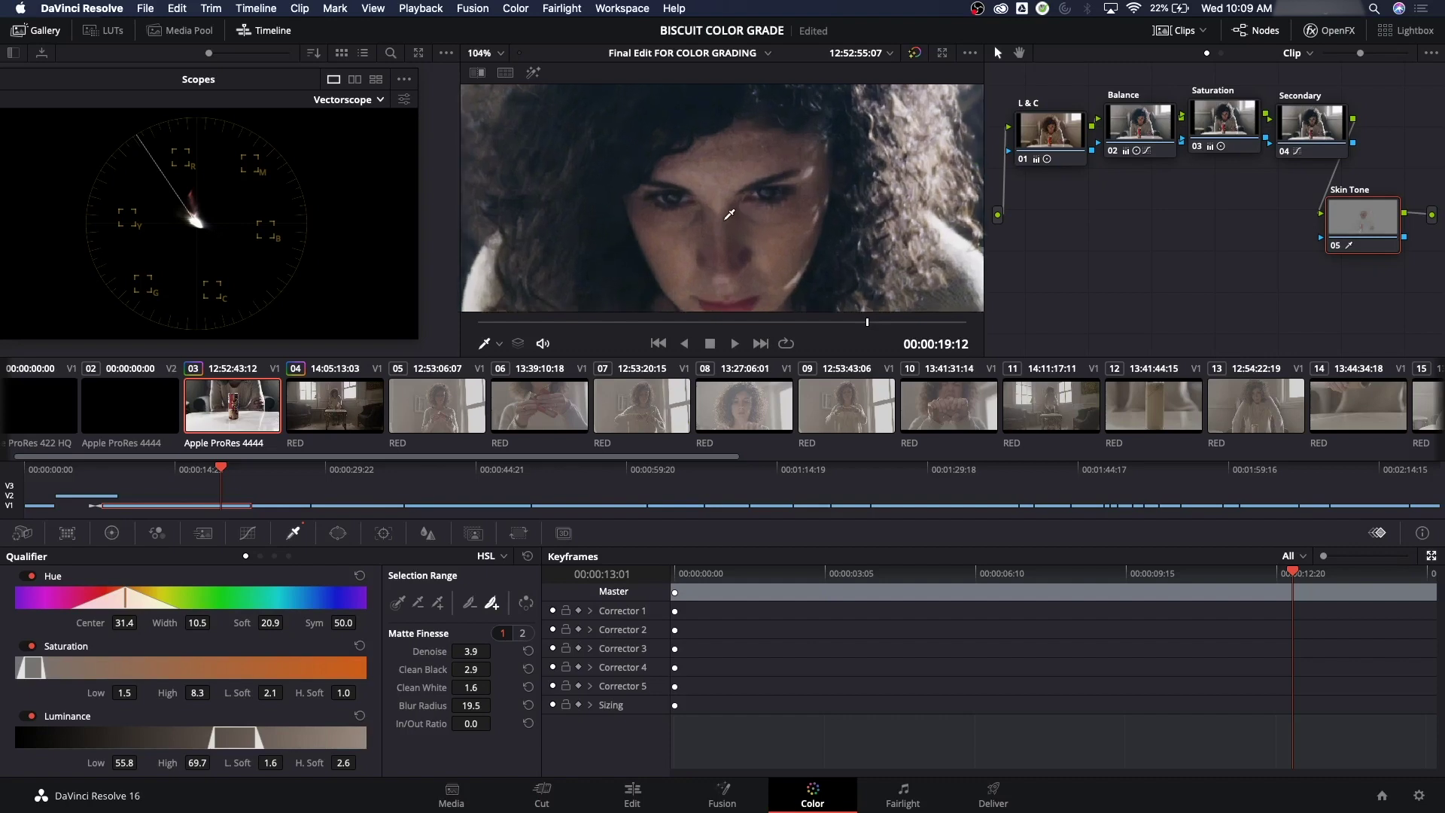
scroll(731, 214, "down", 3)
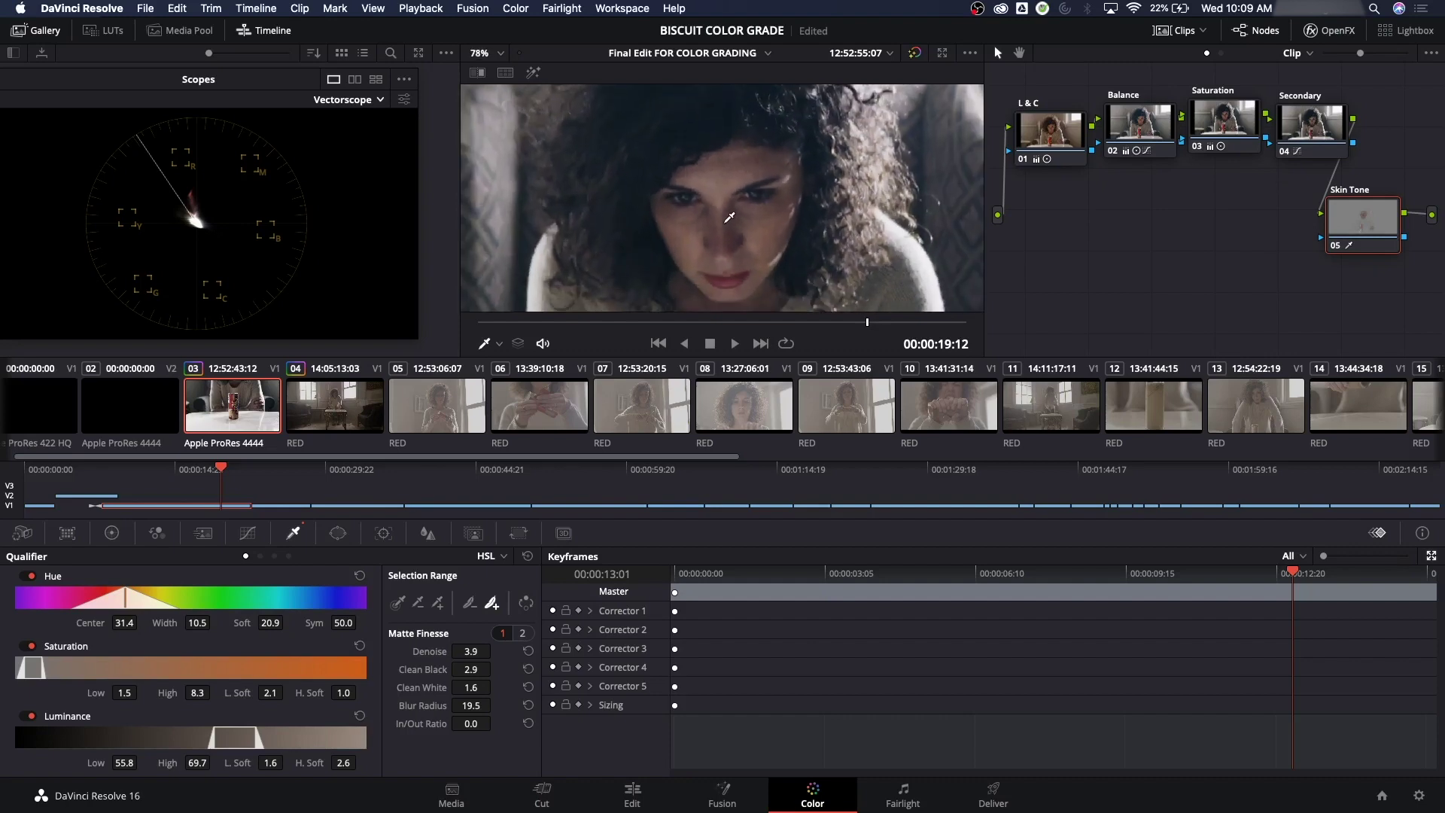
mouse_move(730, 217)
left_mouse_down()
mouse_move(661, 199)
mouse_move(734, 210)
left_mouse_up()
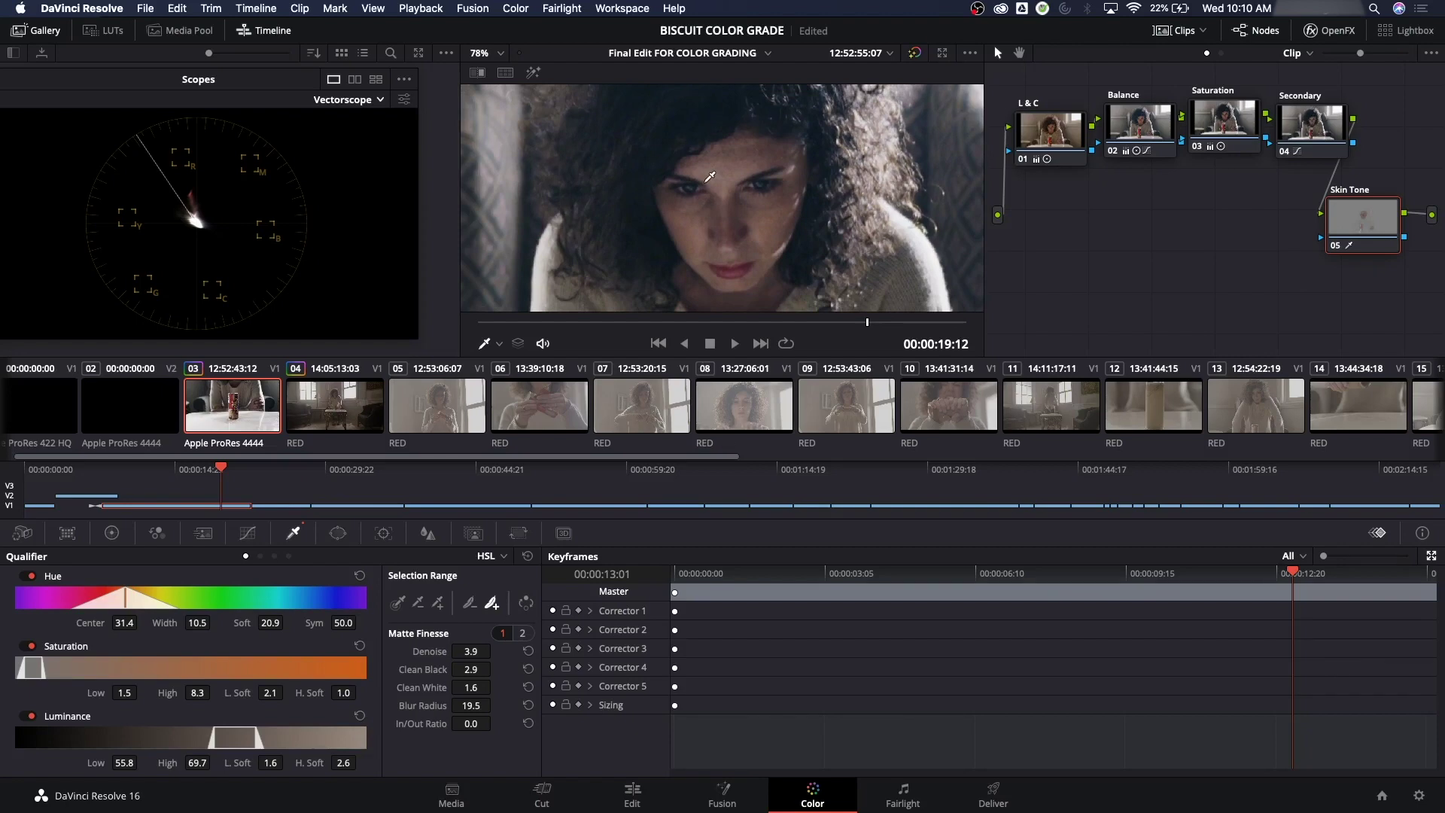
- Highlight the qualified skin and enlarge the vectorscope to compare its trace with the skin tone line, leaving the Scopes window small
key("shift+h")
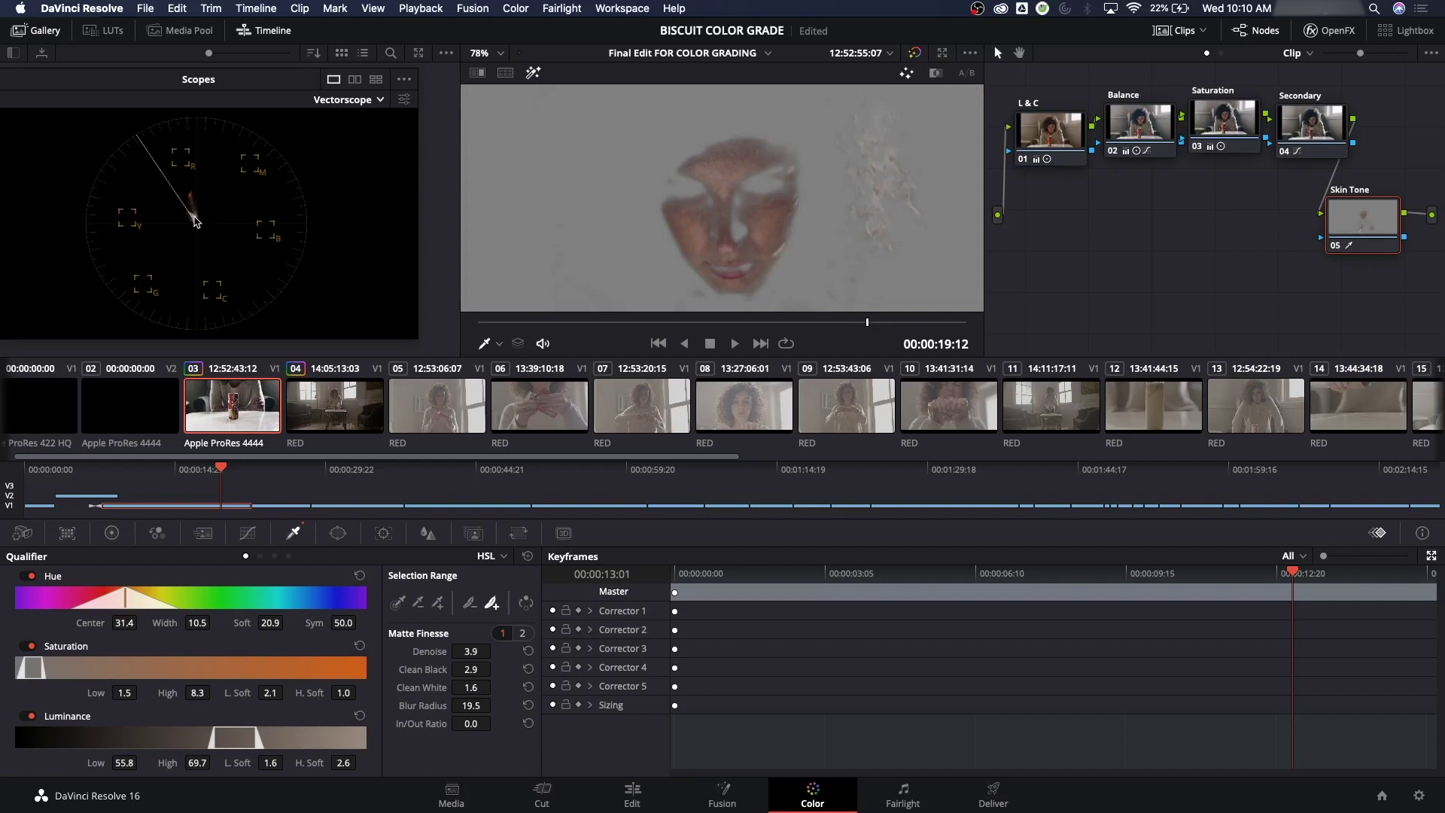
left_click(414, 339)
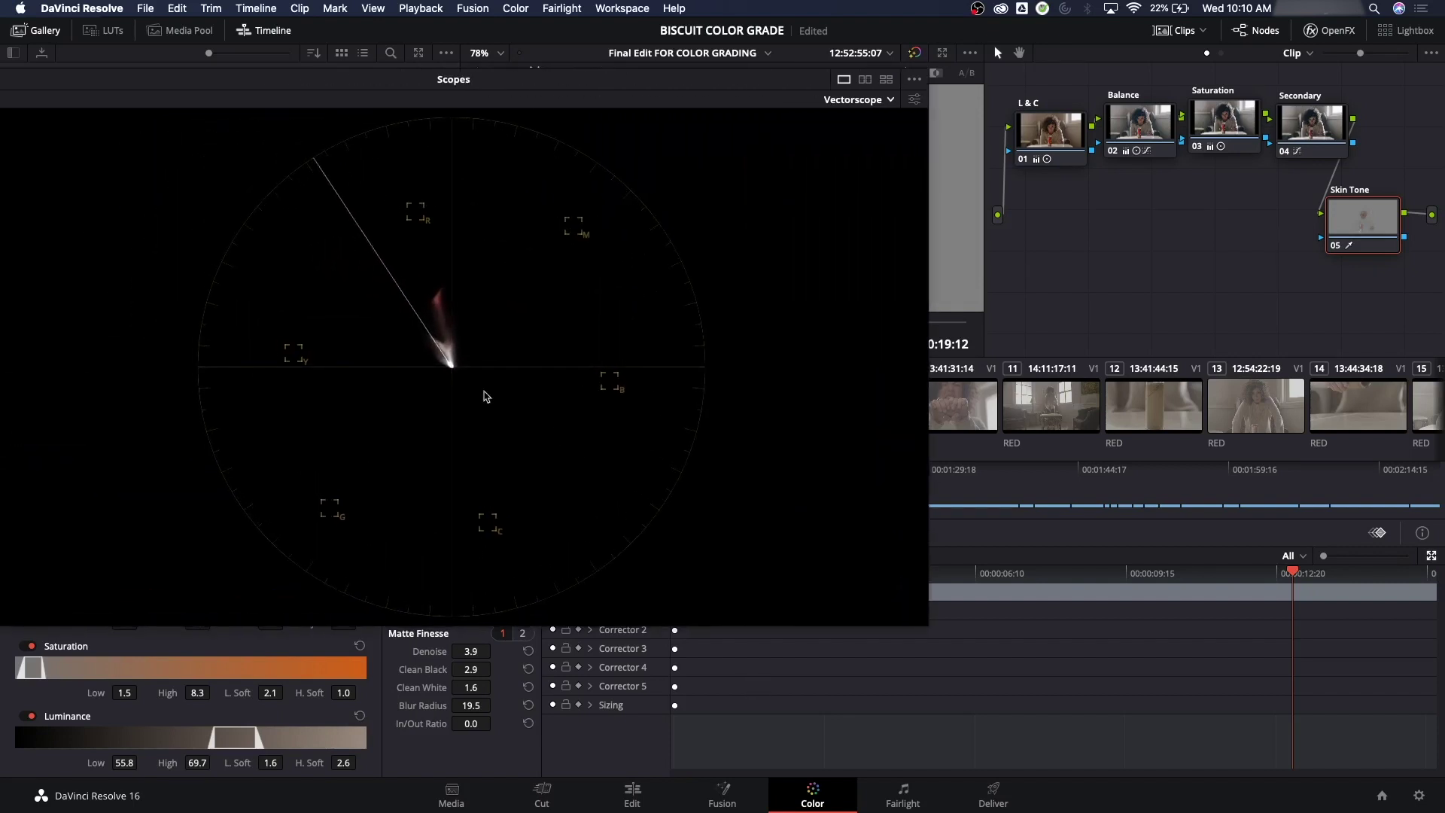
left_click_drag(930, 628, 484, 374)
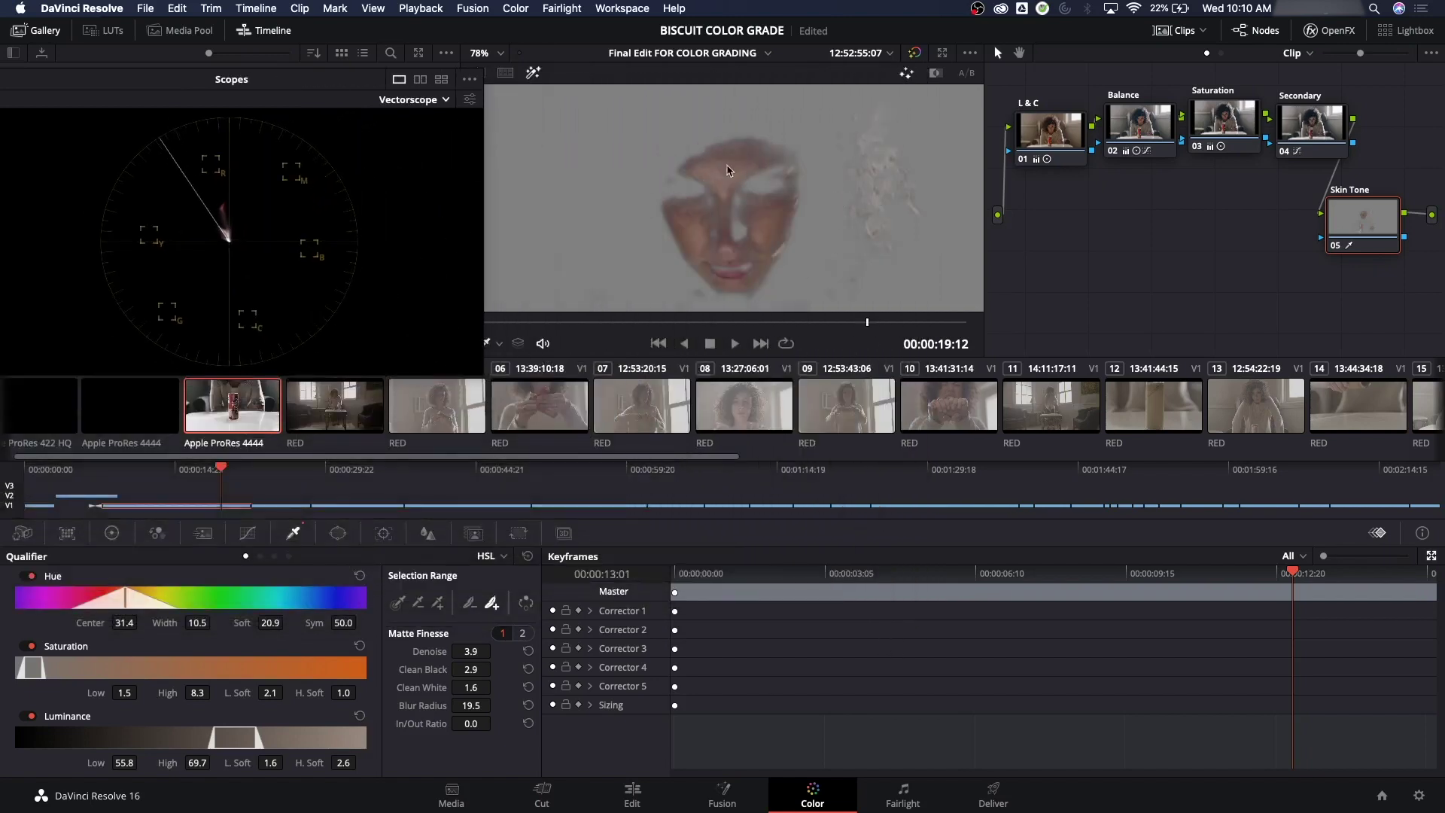
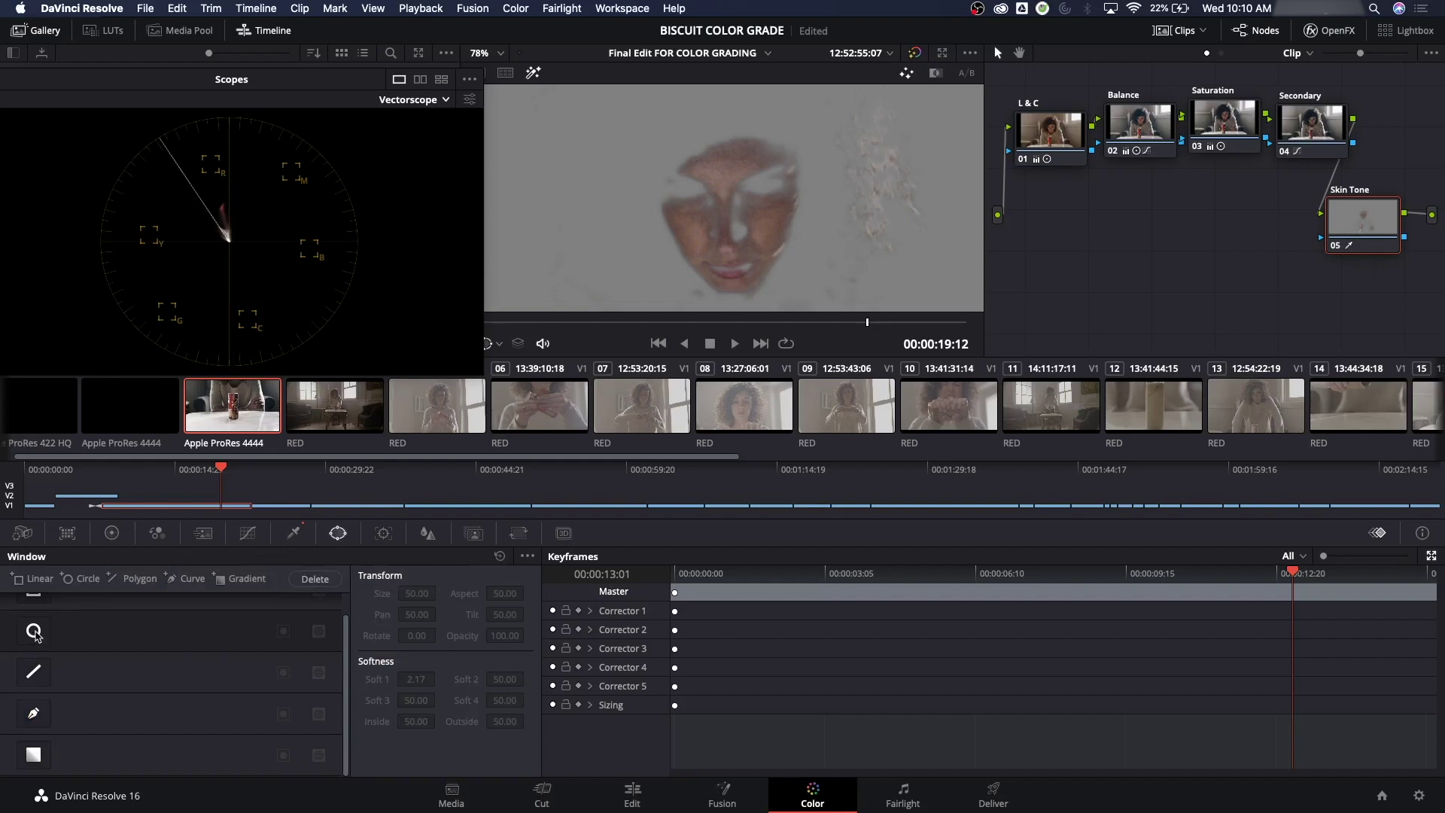
- Add a circular window to the Skin Tone node and shape it into a tight oval around the face, about size 20.08 and aspect 42.93
left_click(34, 631)
scroll(750, 175, "down", 2)
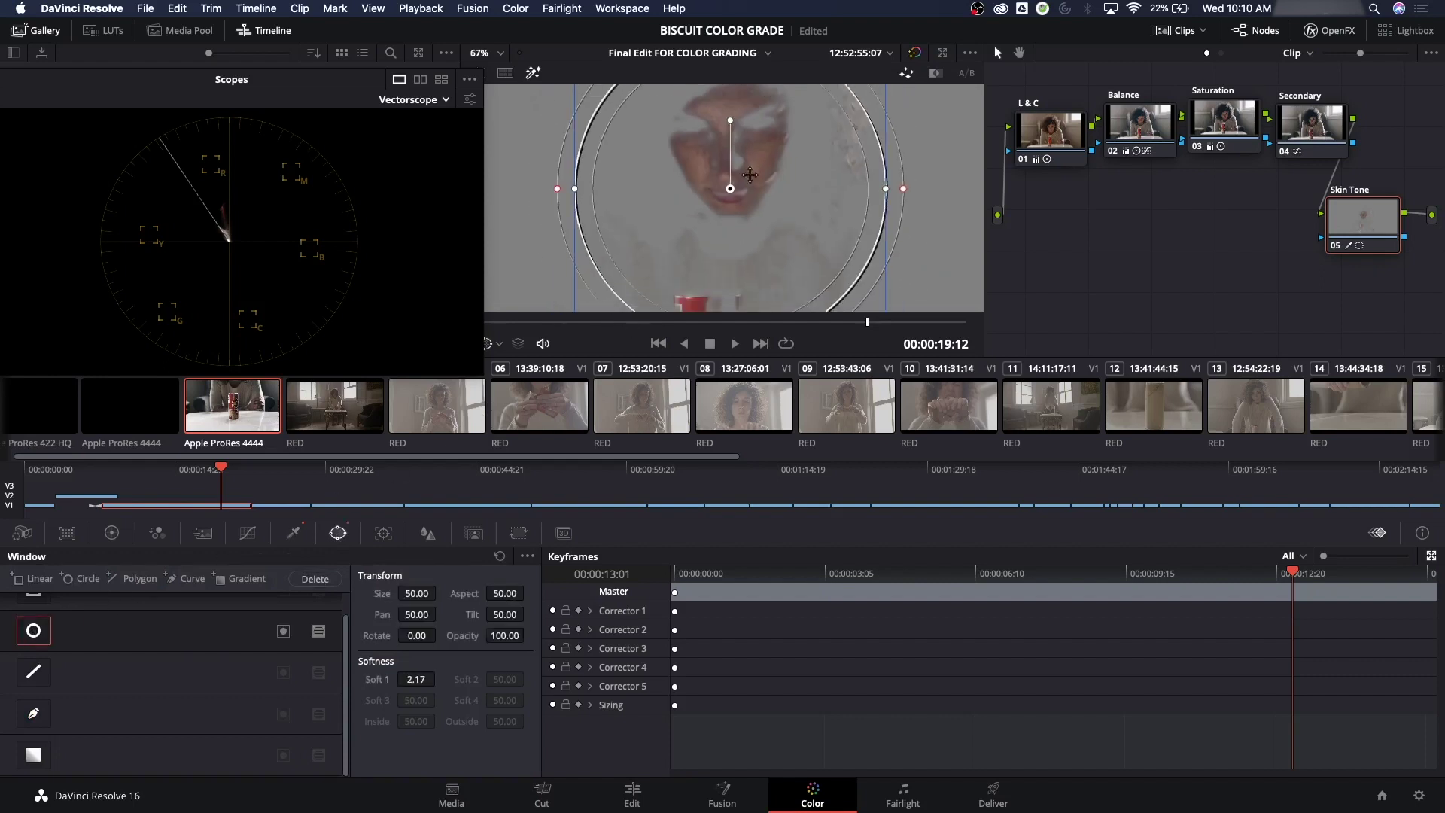
scroll(749, 175, "down", 4)
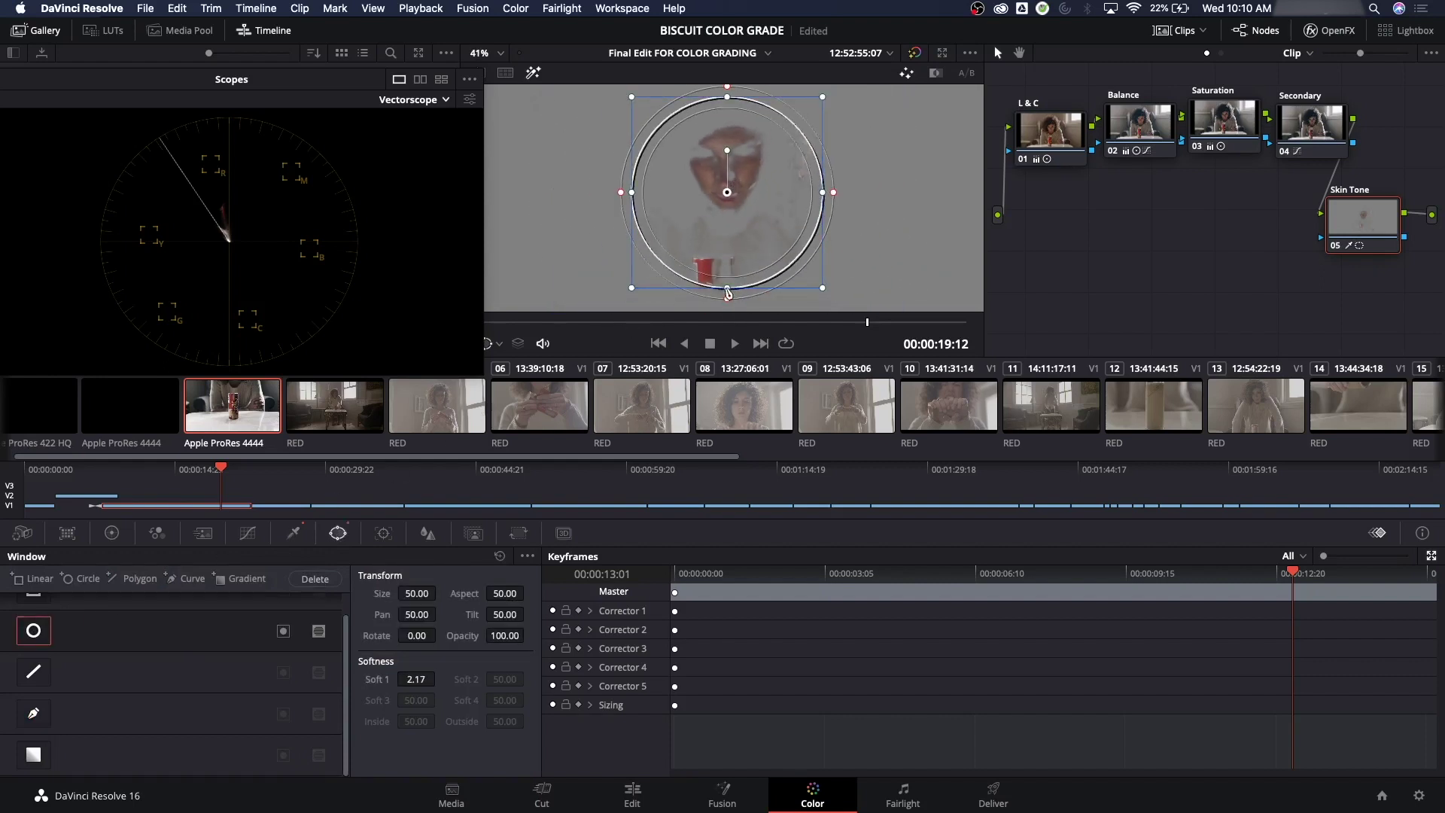
left_click_drag(728, 292, 728, 239)
left_click_drag(632, 192, 721, 178)
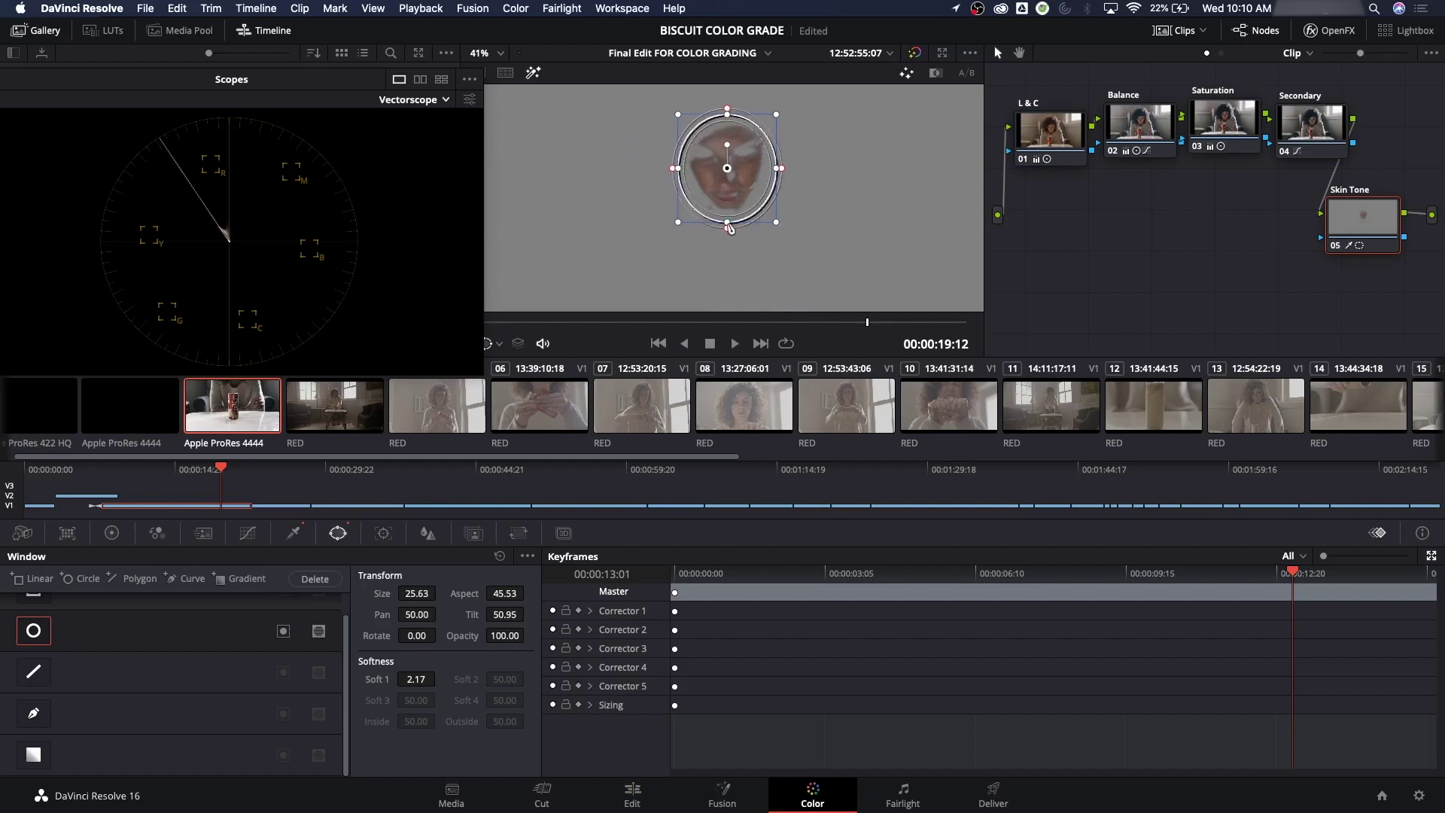
left_click_drag(727, 220, 727, 214)
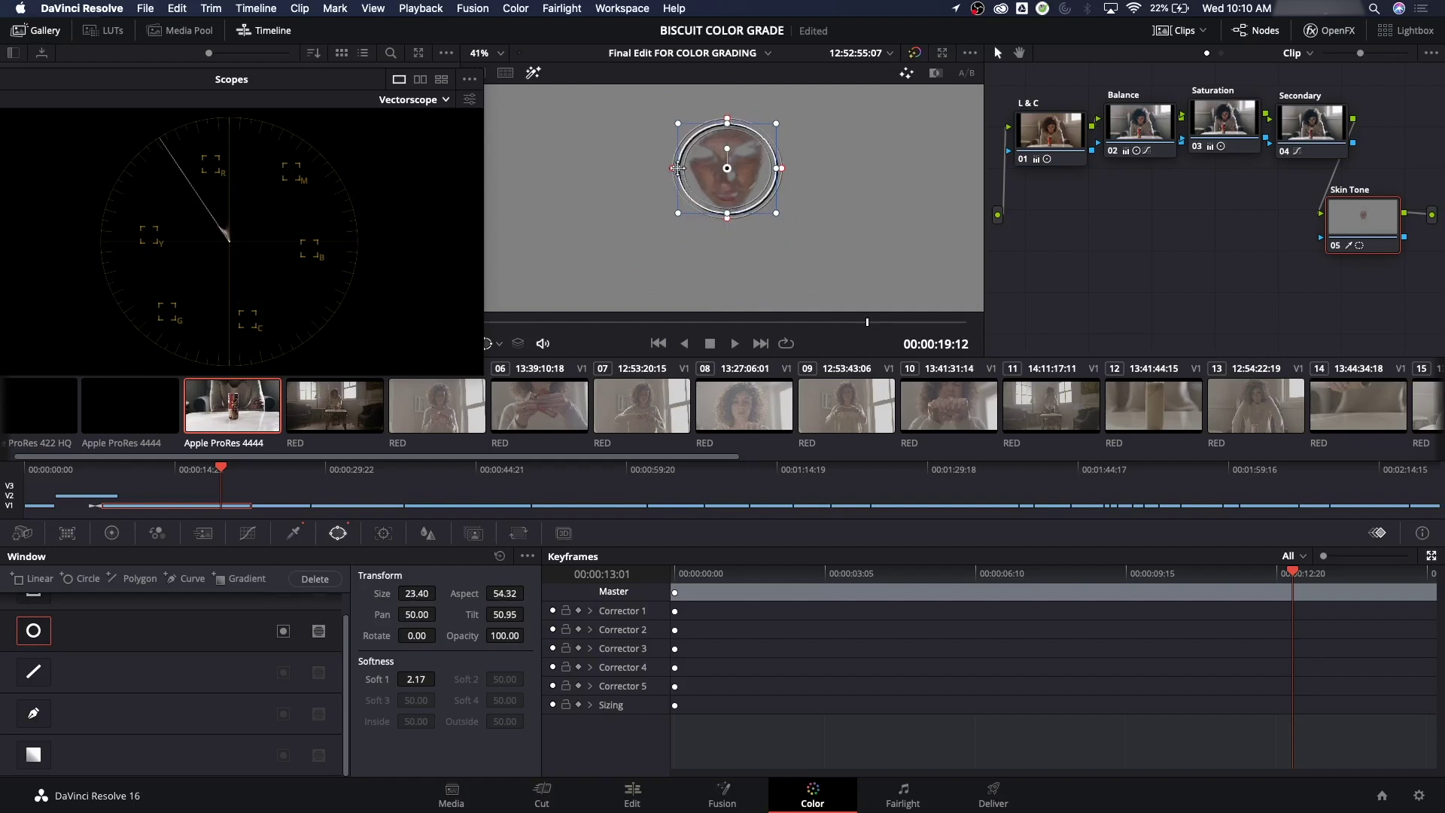
left_click_drag(677, 168, 686, 168)
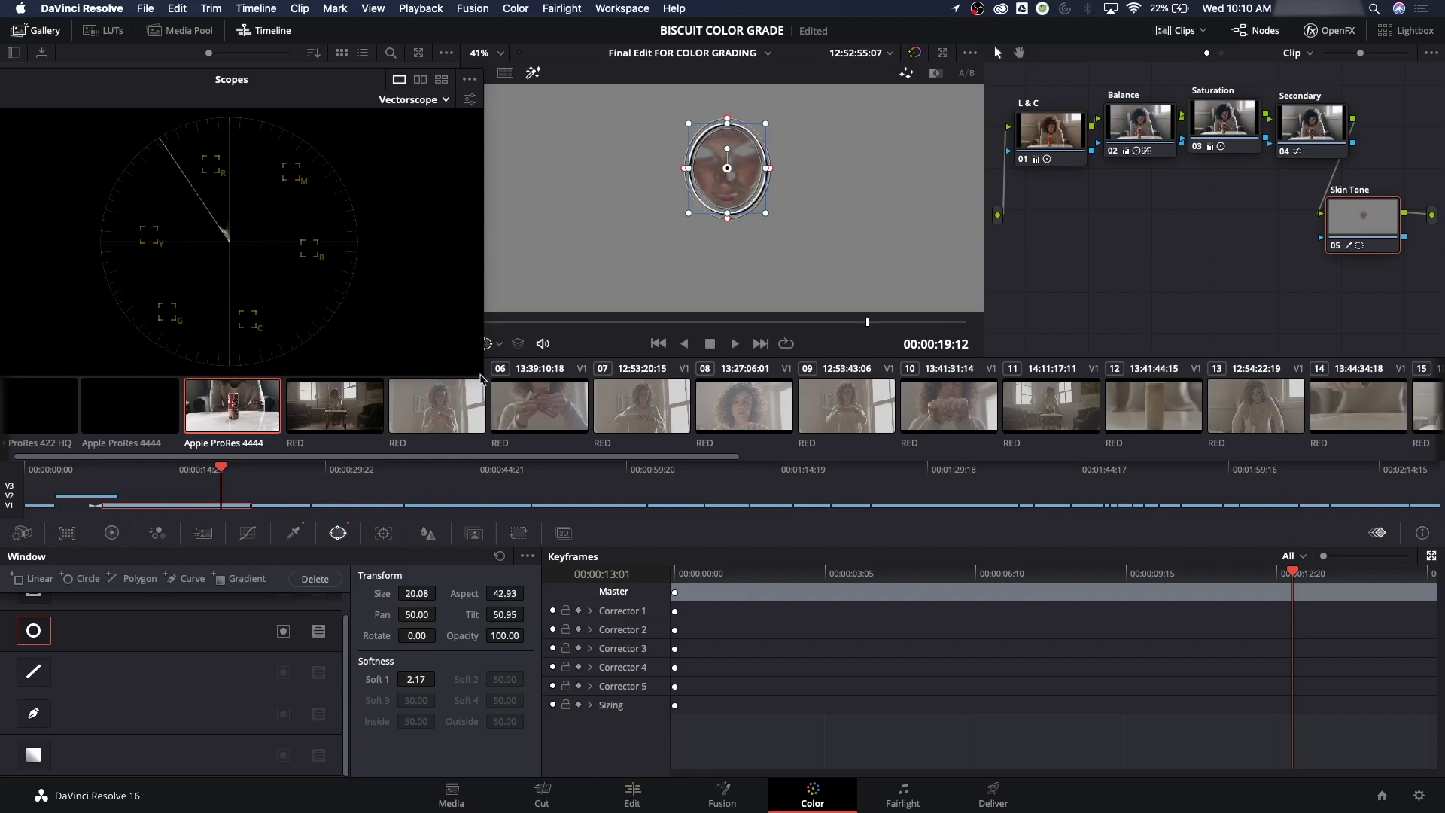
- Compare the masked skin's vectorscope trace with the skin tone line and set the Skin Tone node's saturation to 65.80 and hue to 48.80
left_click_drag(482, 381, 1162, 756)
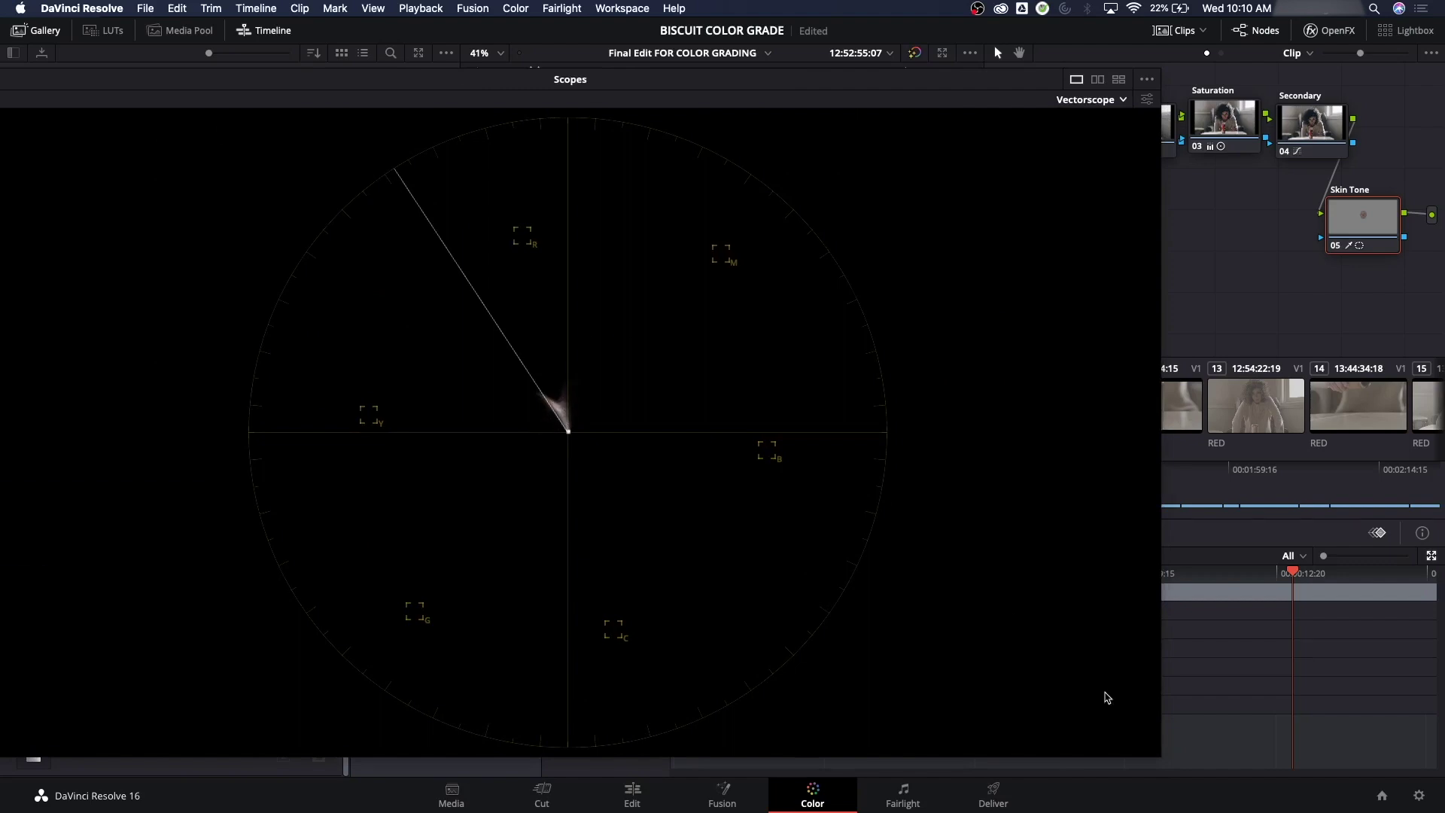
left_click(1157, 755)
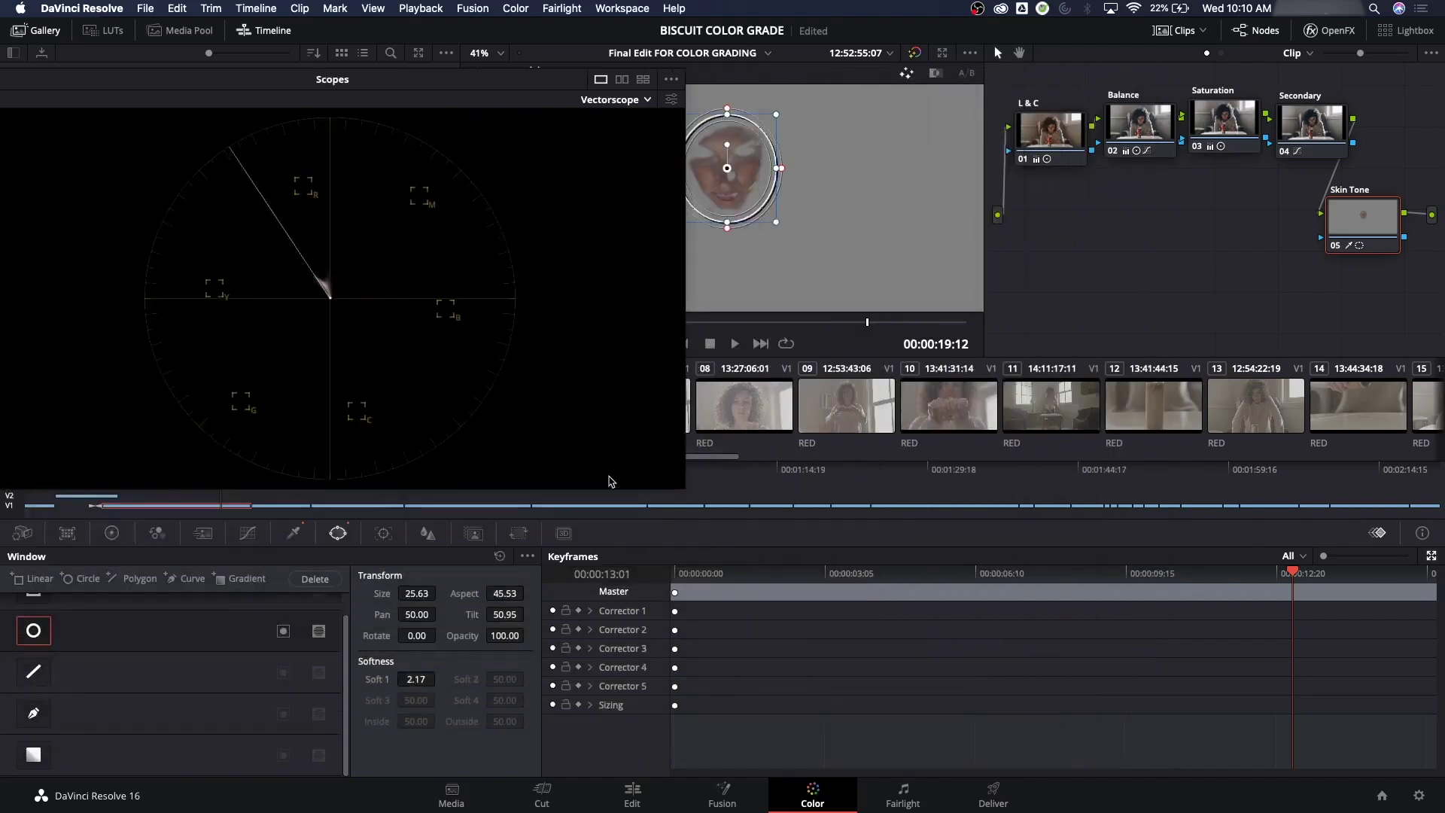
left_click(111, 534)
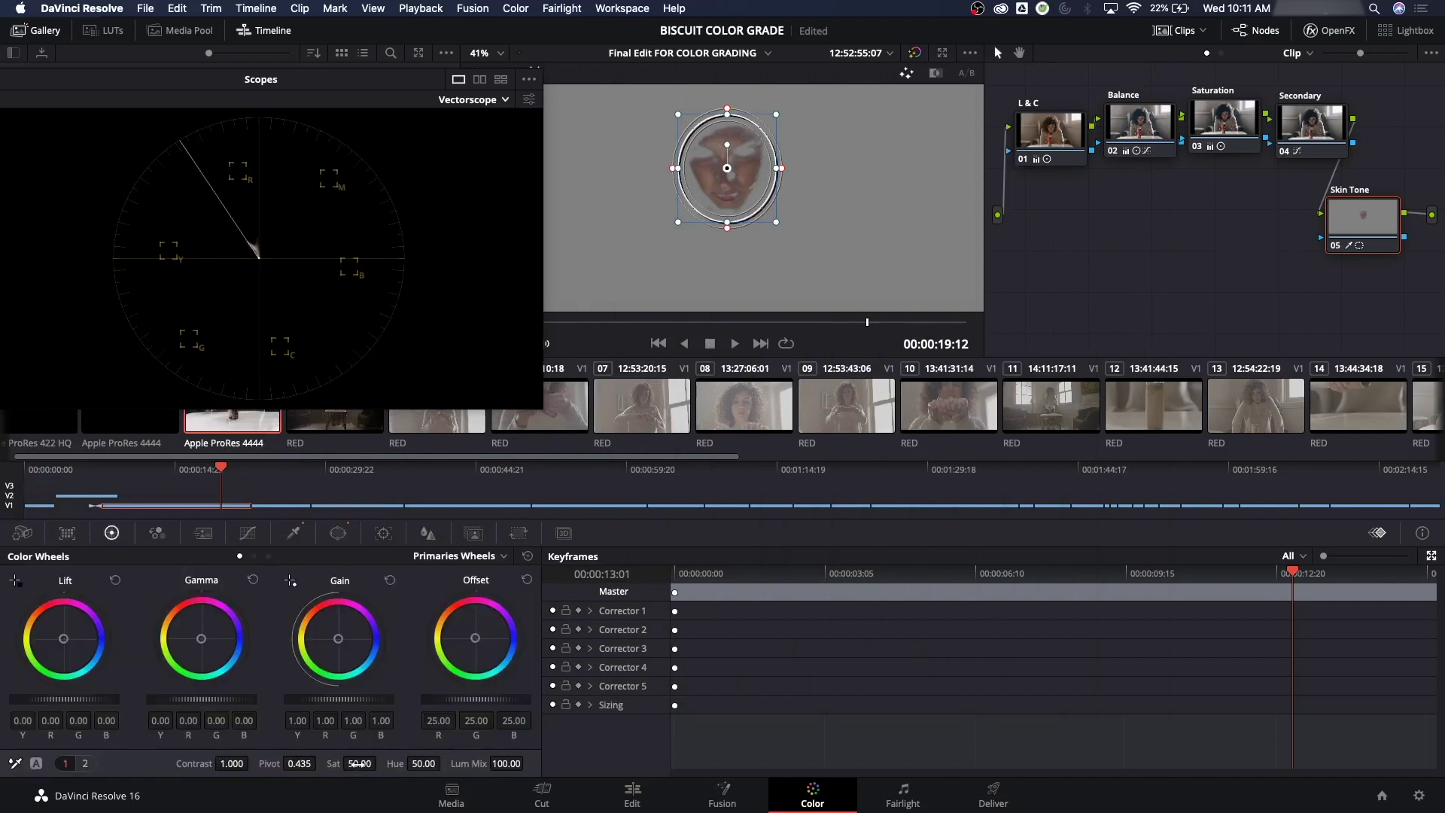
scroll(381, 763, "up", 9)
scroll(381, 763, "up", 20)
scroll(381, 763, "down", 20)
scroll(355, 764, "up", 20)
scroll(360, 764, "down", 20)
scroll(351, 765, "up", 2)
scroll(445, 763, "down", 2)
mouse_move(424, 764)
left_mouse_down()
mouse_move(452, 763)
mouse_move(432, 763)
left_mouse_up()
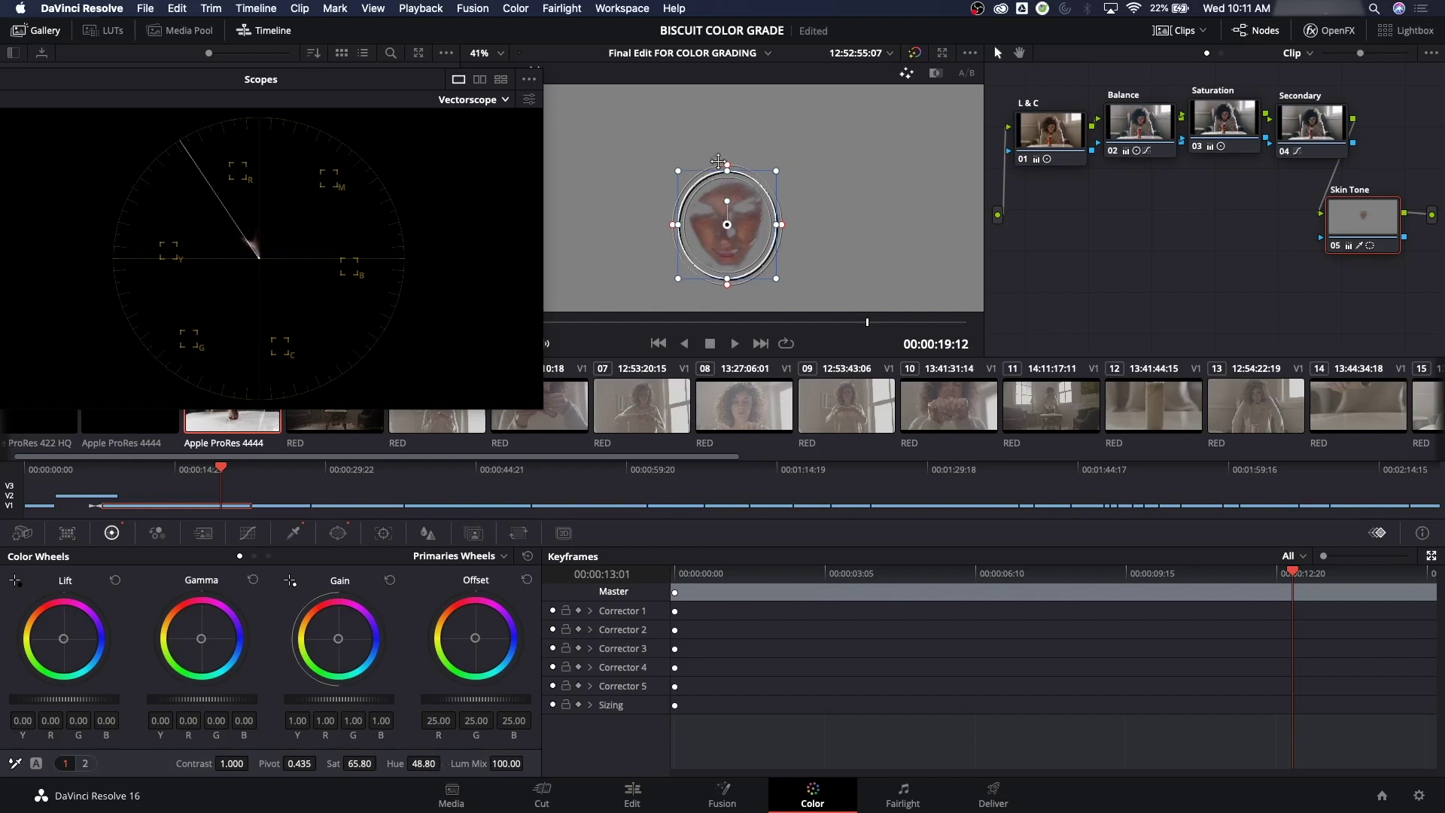
- Shrink the circular window to a small facial skin patch, about size 8.22 and aspect 45.87, and compare its enlarged vectorscope trace with the skin tone line
scroll(632, 264, "up", 4)
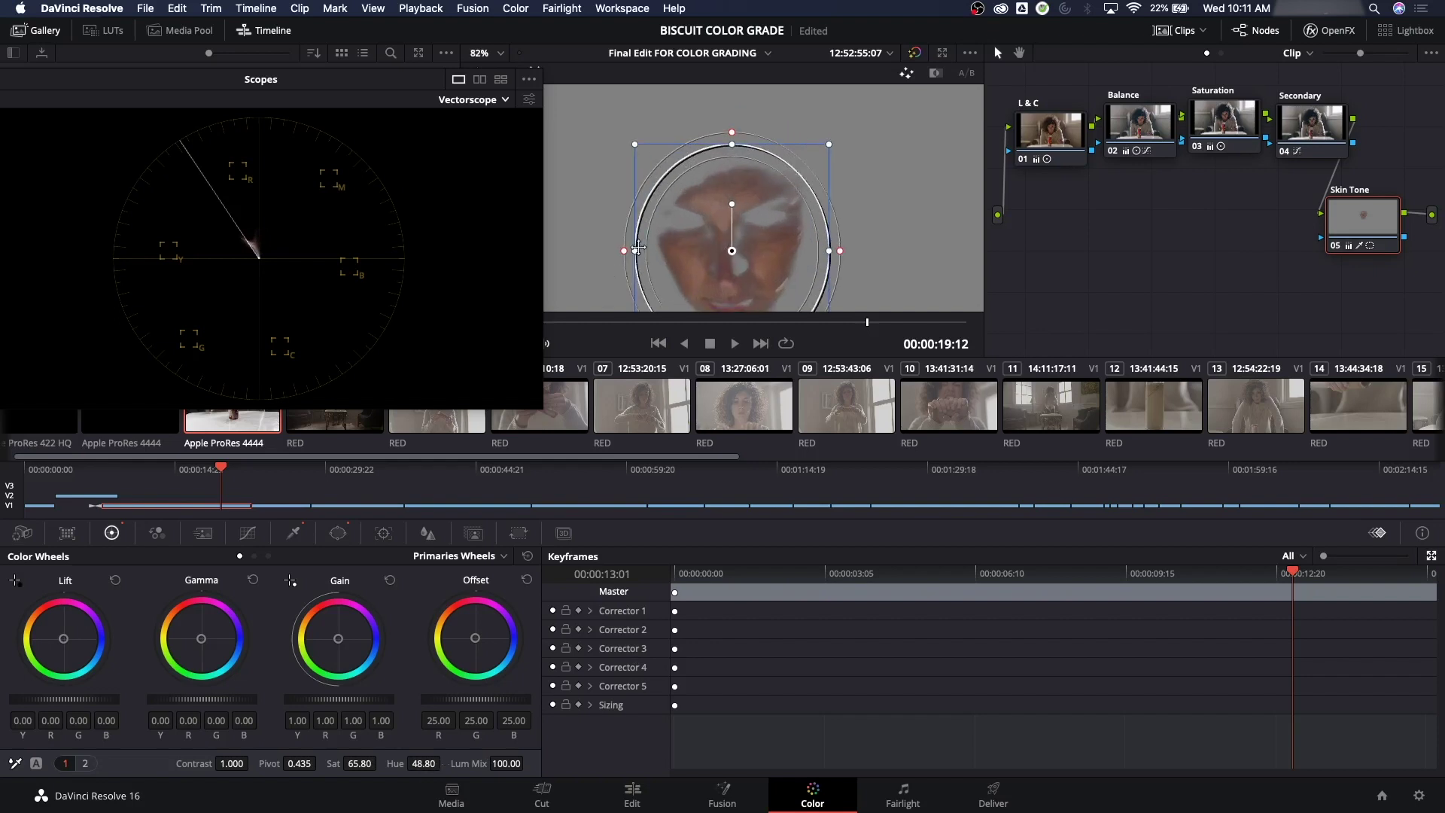
left_click_drag(634, 251, 672, 250)
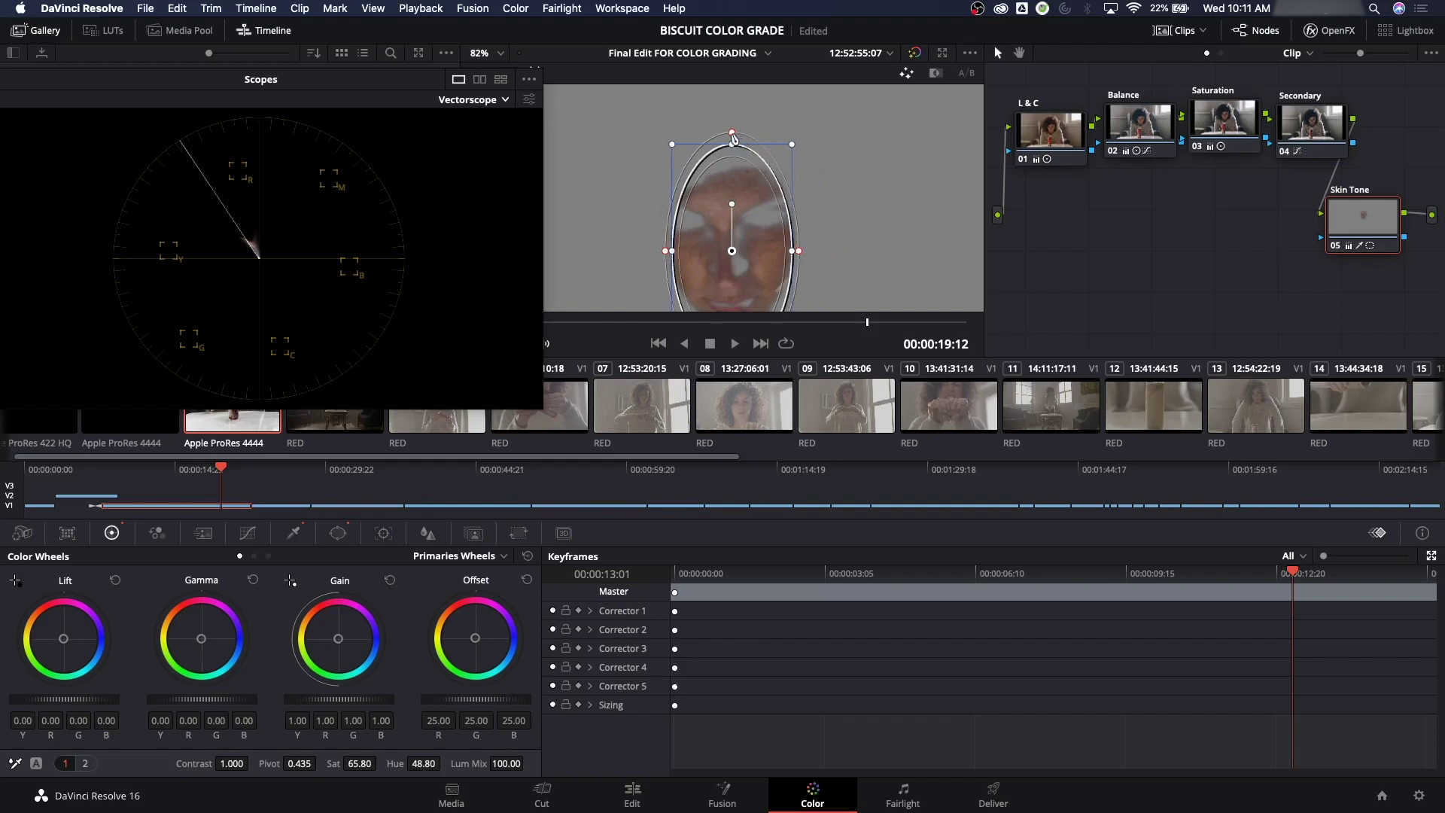
left_click_drag(732, 132, 731, 188)
left_click_drag(794, 251, 828, 250)
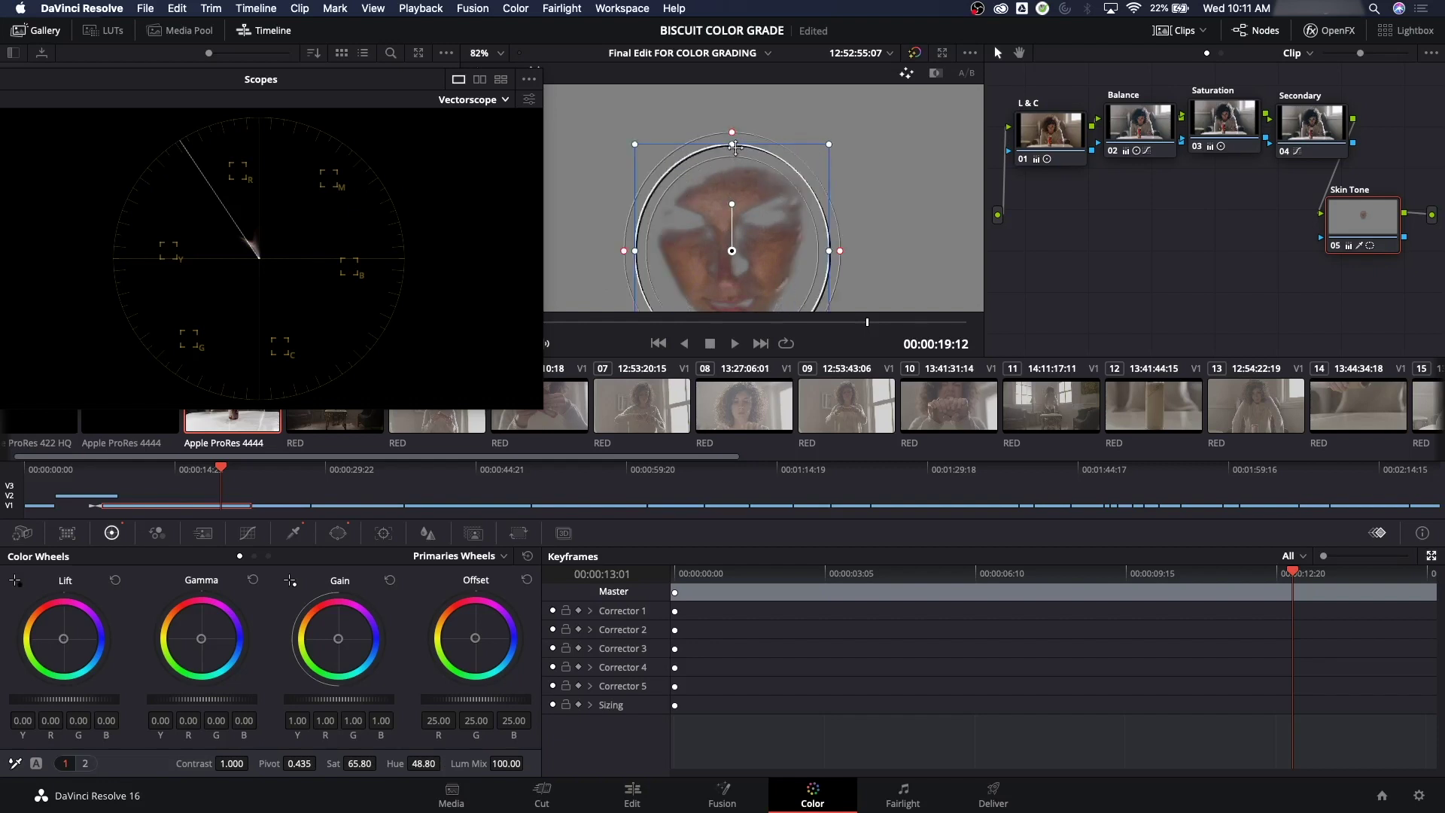
left_click_drag(732, 143, 731, 203)
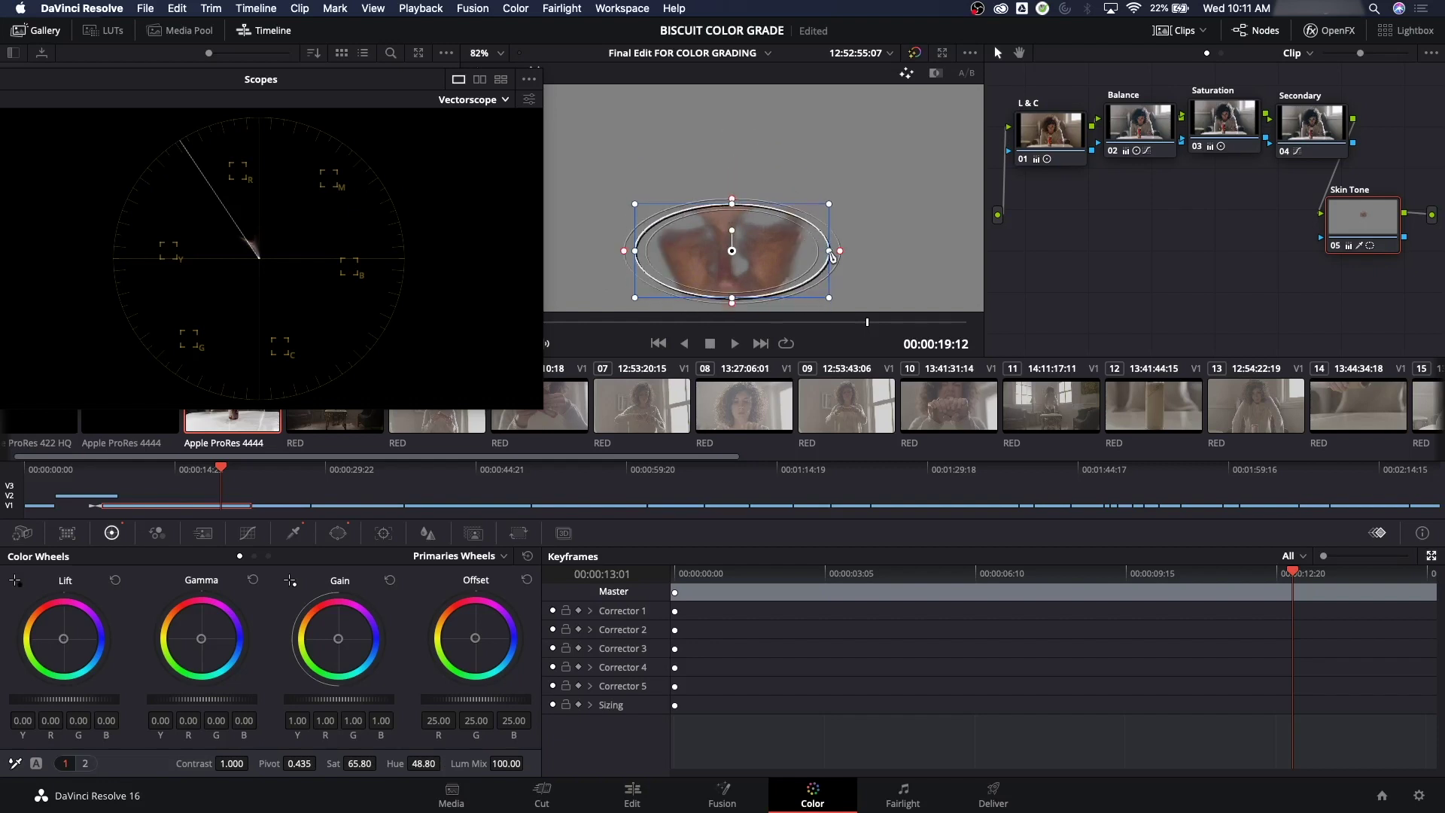
left_click_drag(829, 251, 690, 232)
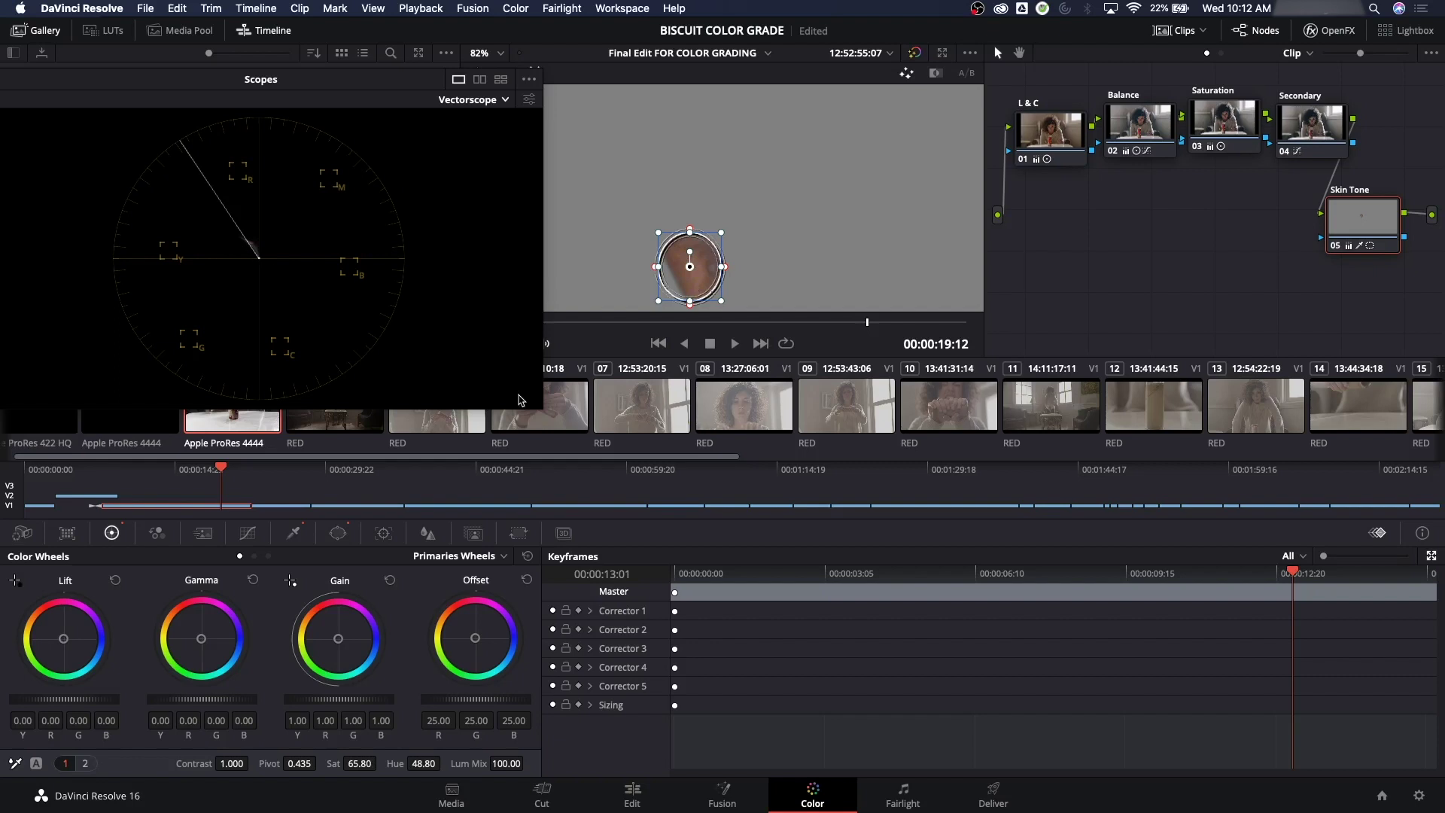
left_click_drag(540, 407, 929, 626)
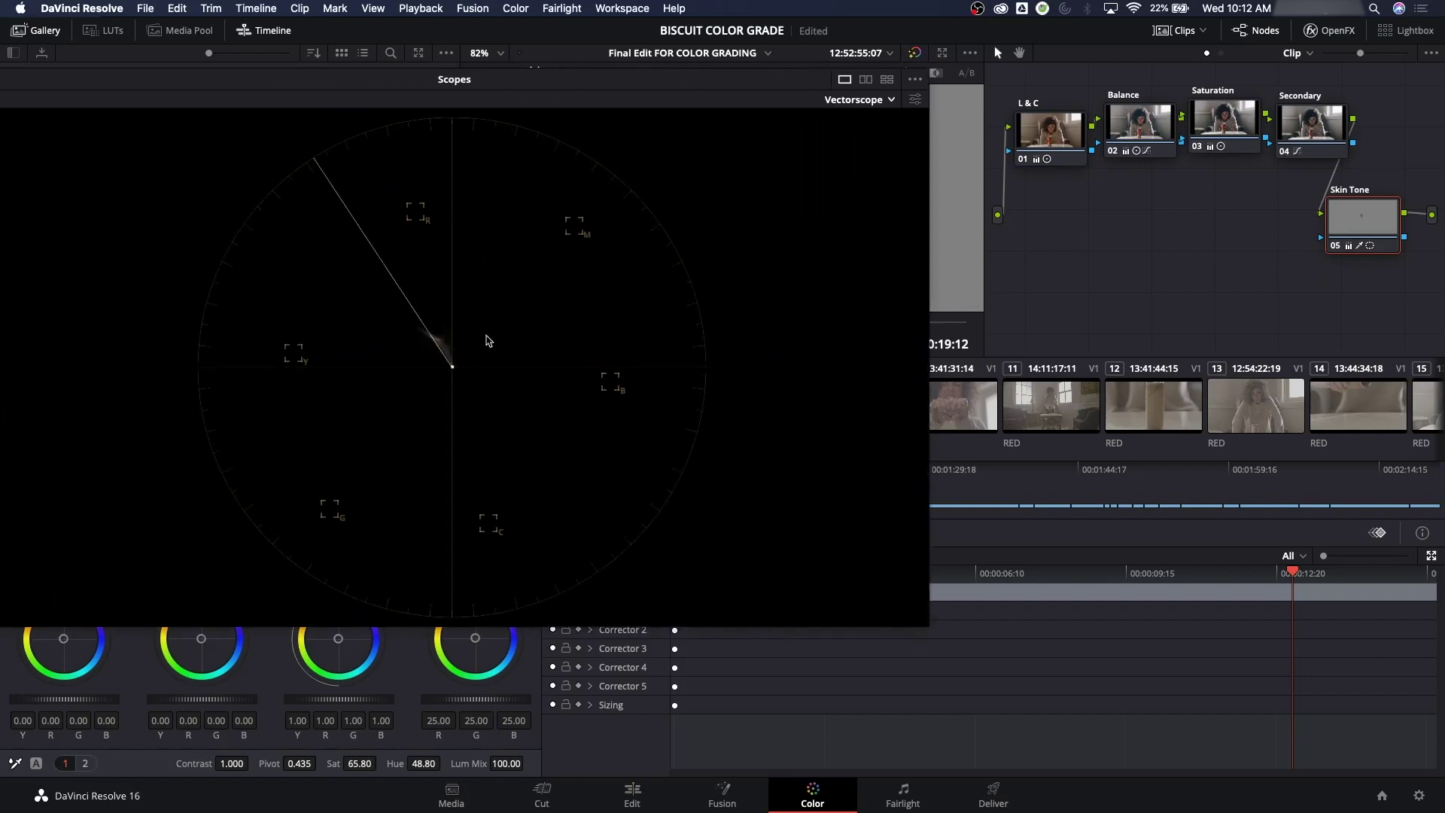
left_click(923, 622)
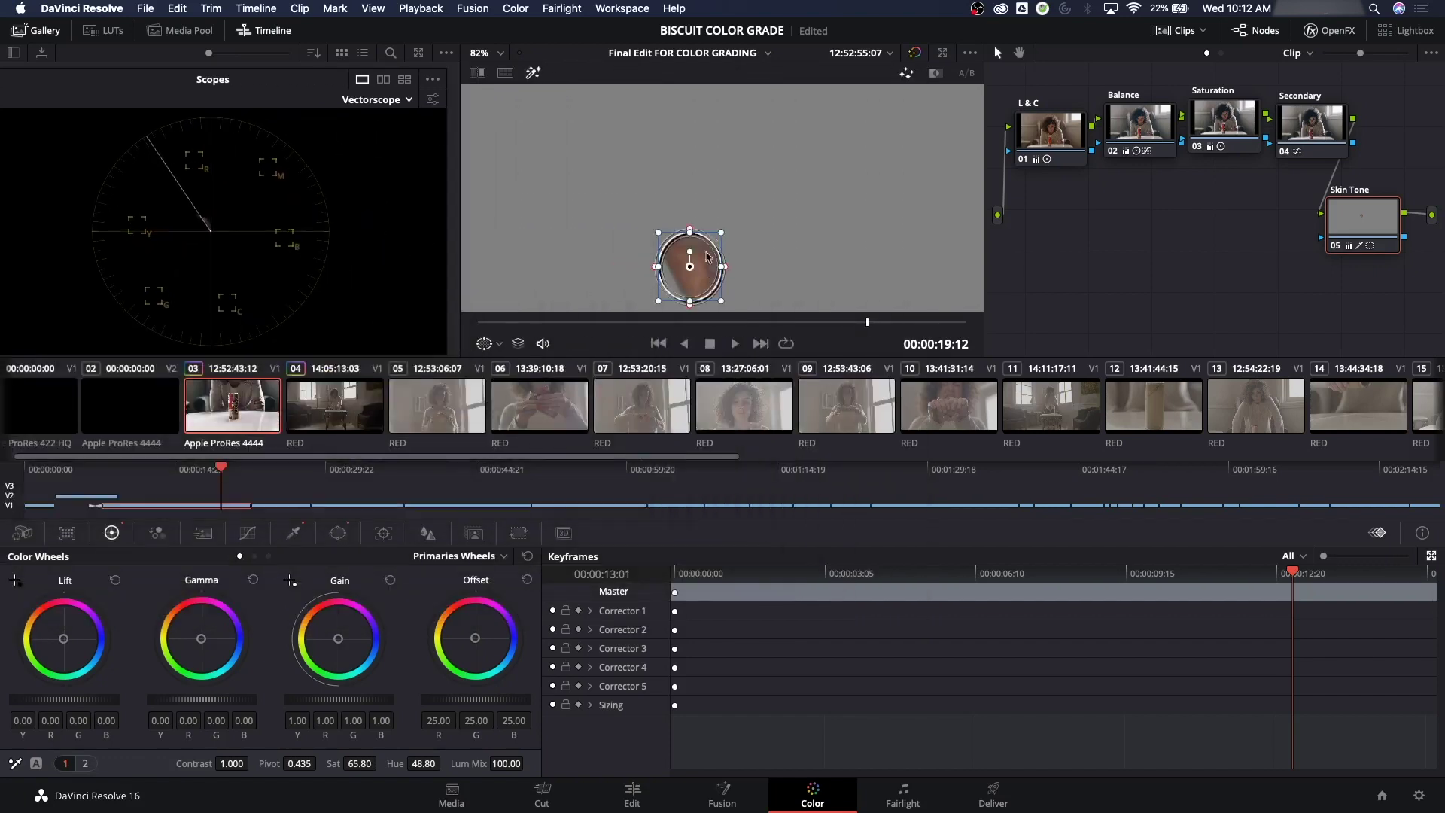
- Turn off the circular window on the Skin Tone node and fit the whole frame in the viewer
left_click(336, 537)
left_click(38, 634)
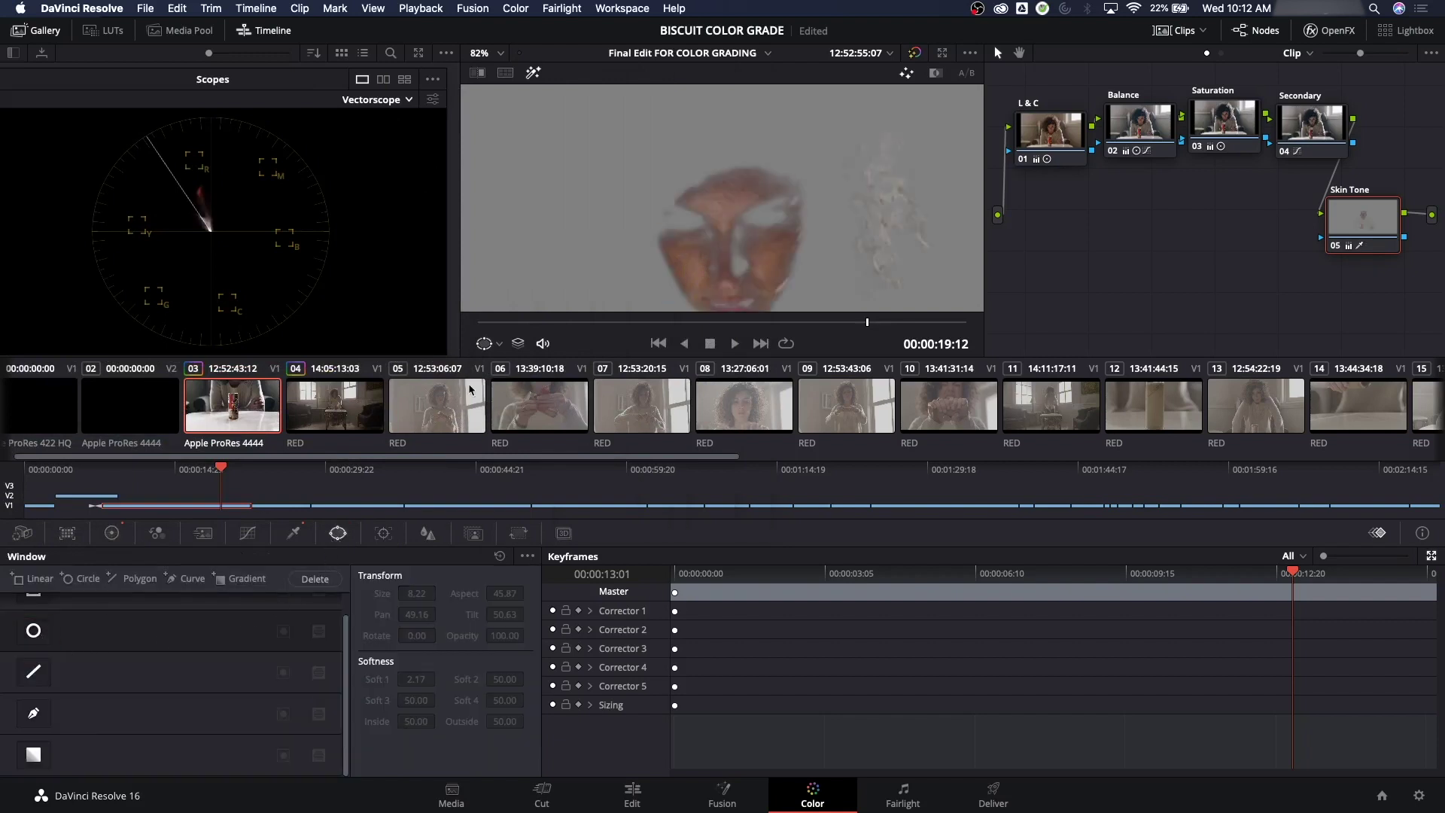
key("shift+z")
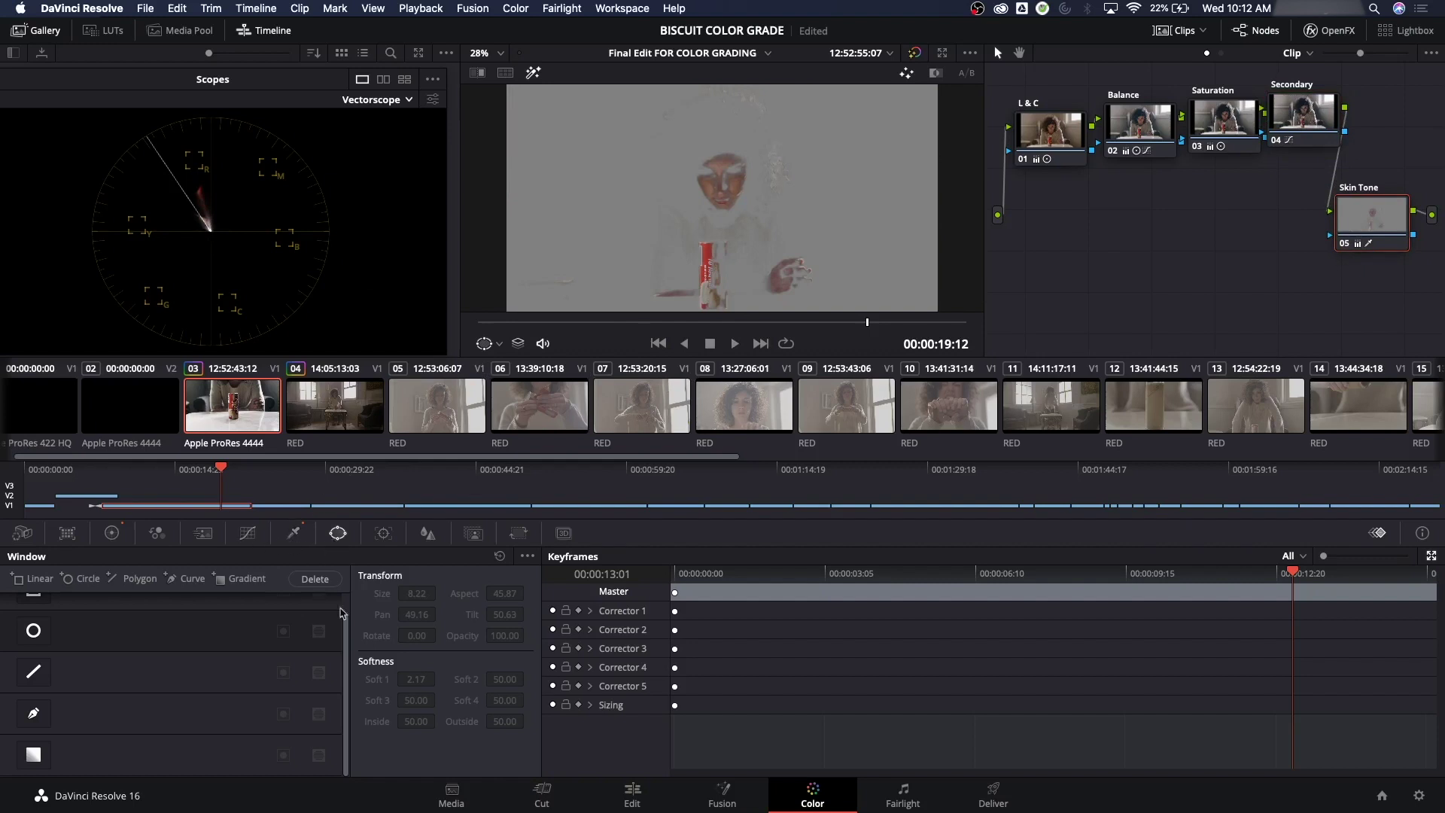
- Add a rectangular window around the biscuit can, about pan 48.25 and tilt 46.46, and invert it to exclude the can from the skin qualification
scroll(343, 670, "up", 2)
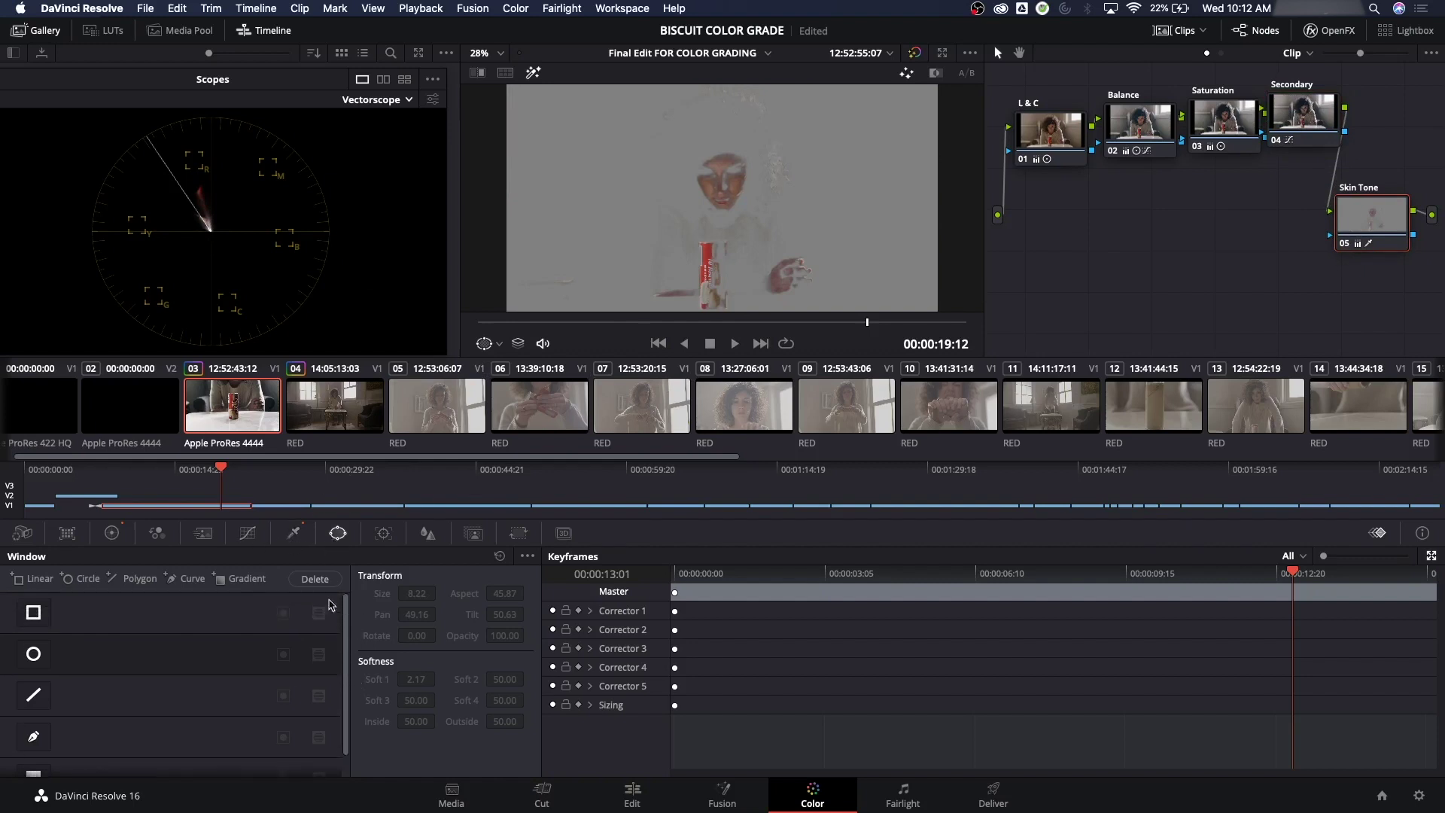
left_click(34, 617)
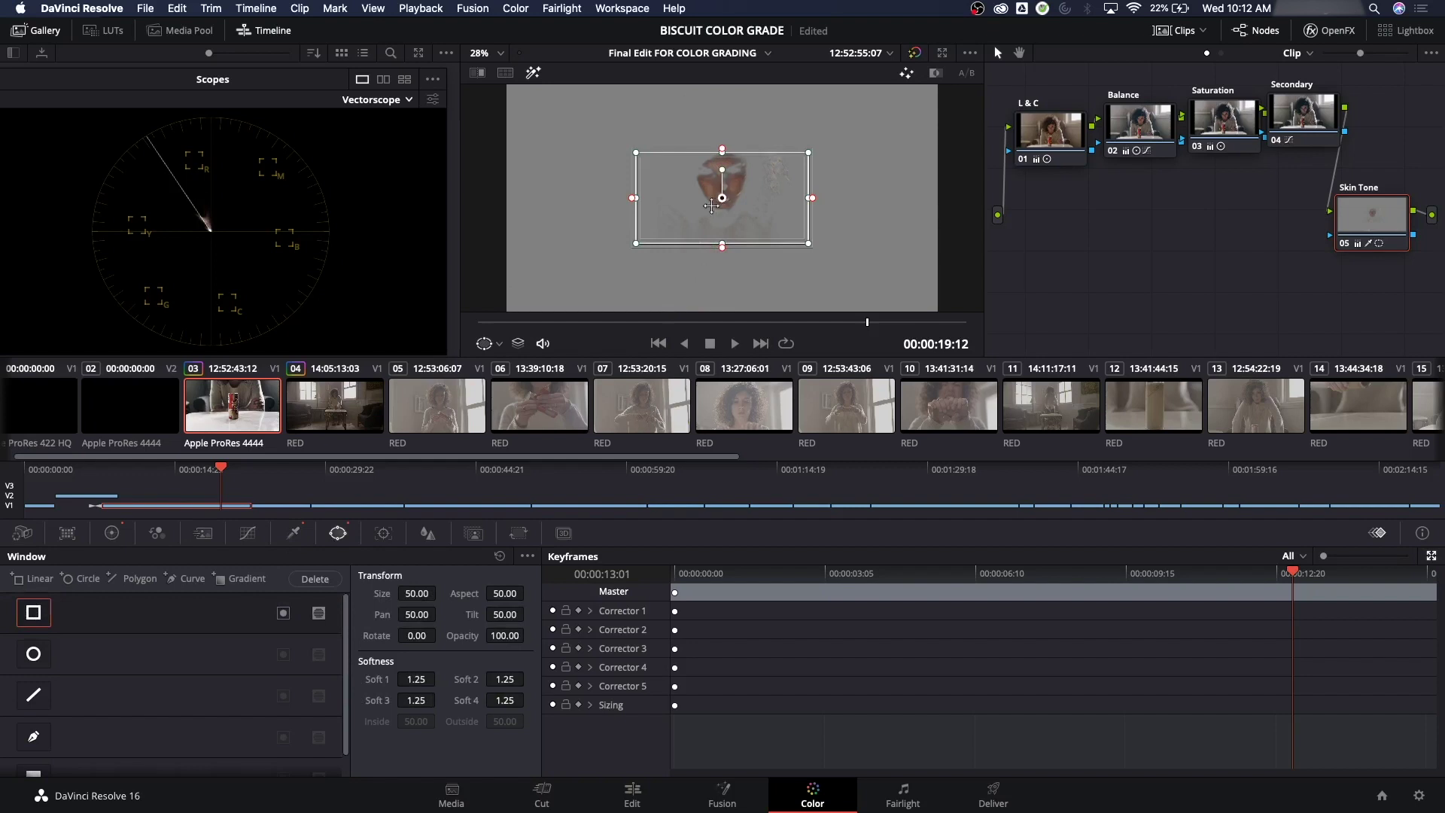
left_click_drag(635, 199, 715, 205)
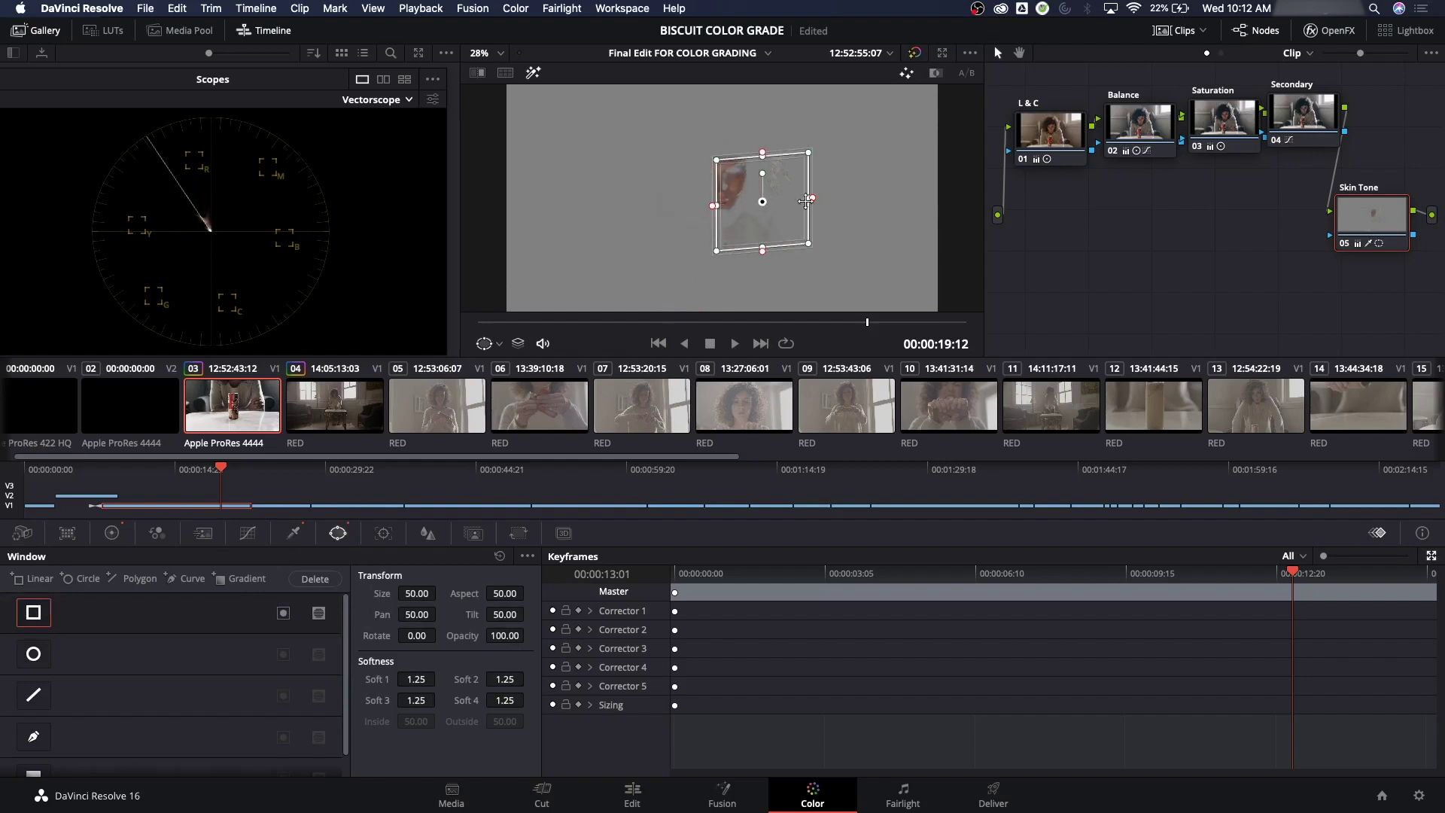
left_click_drag(812, 199, 690, 270)
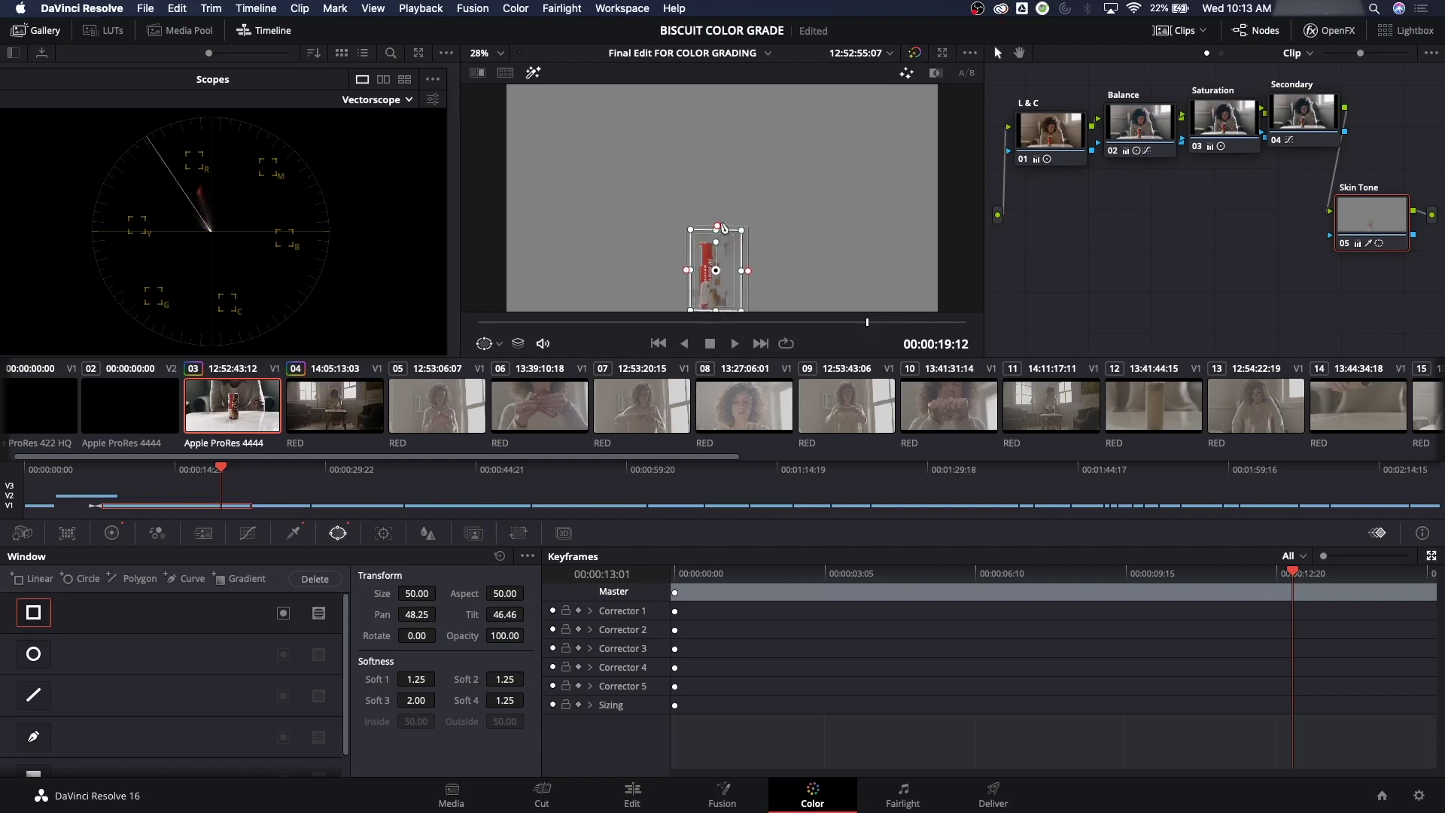
left_click_drag(717, 230, 716, 234)
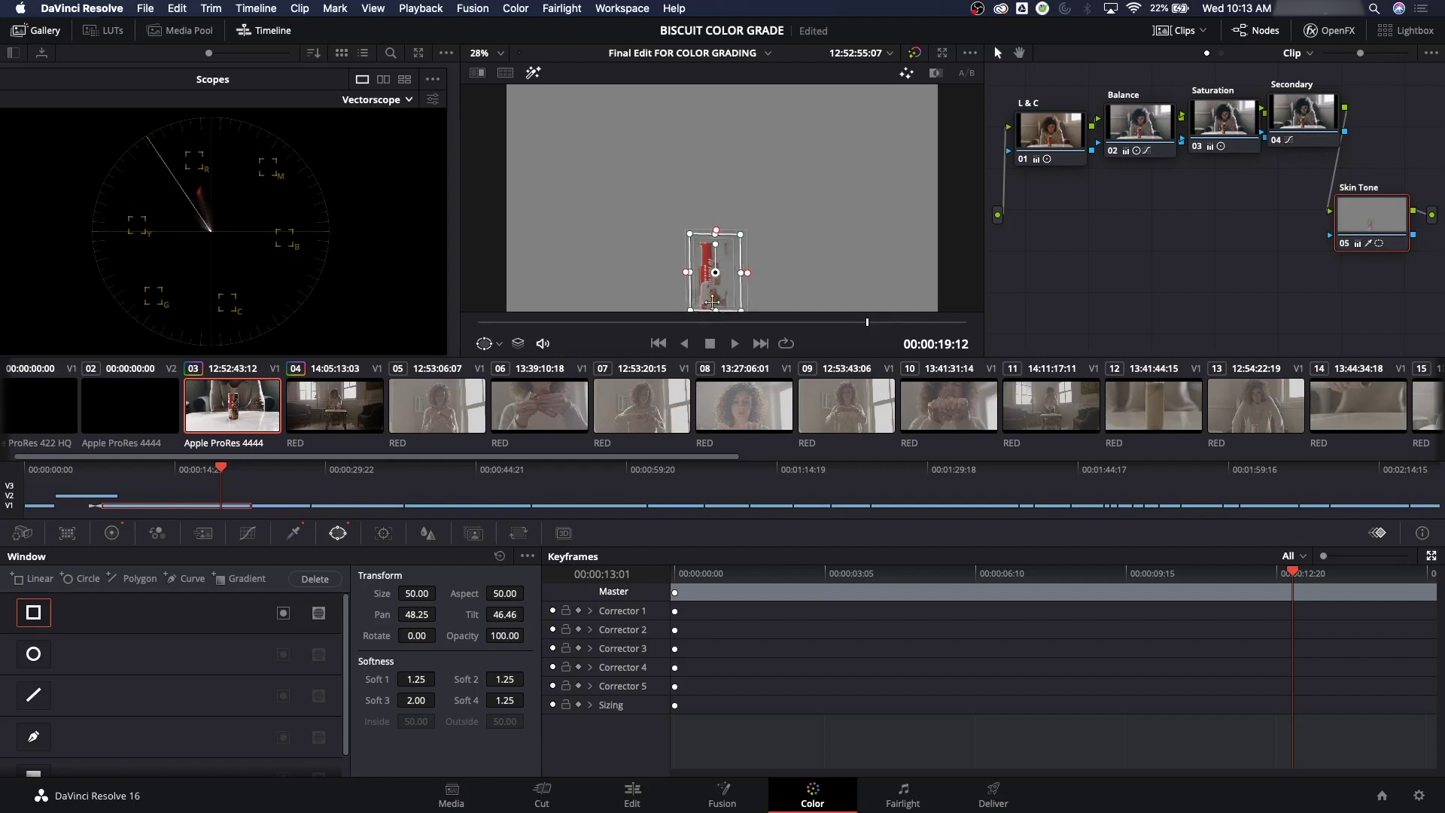
left_click(284, 615)
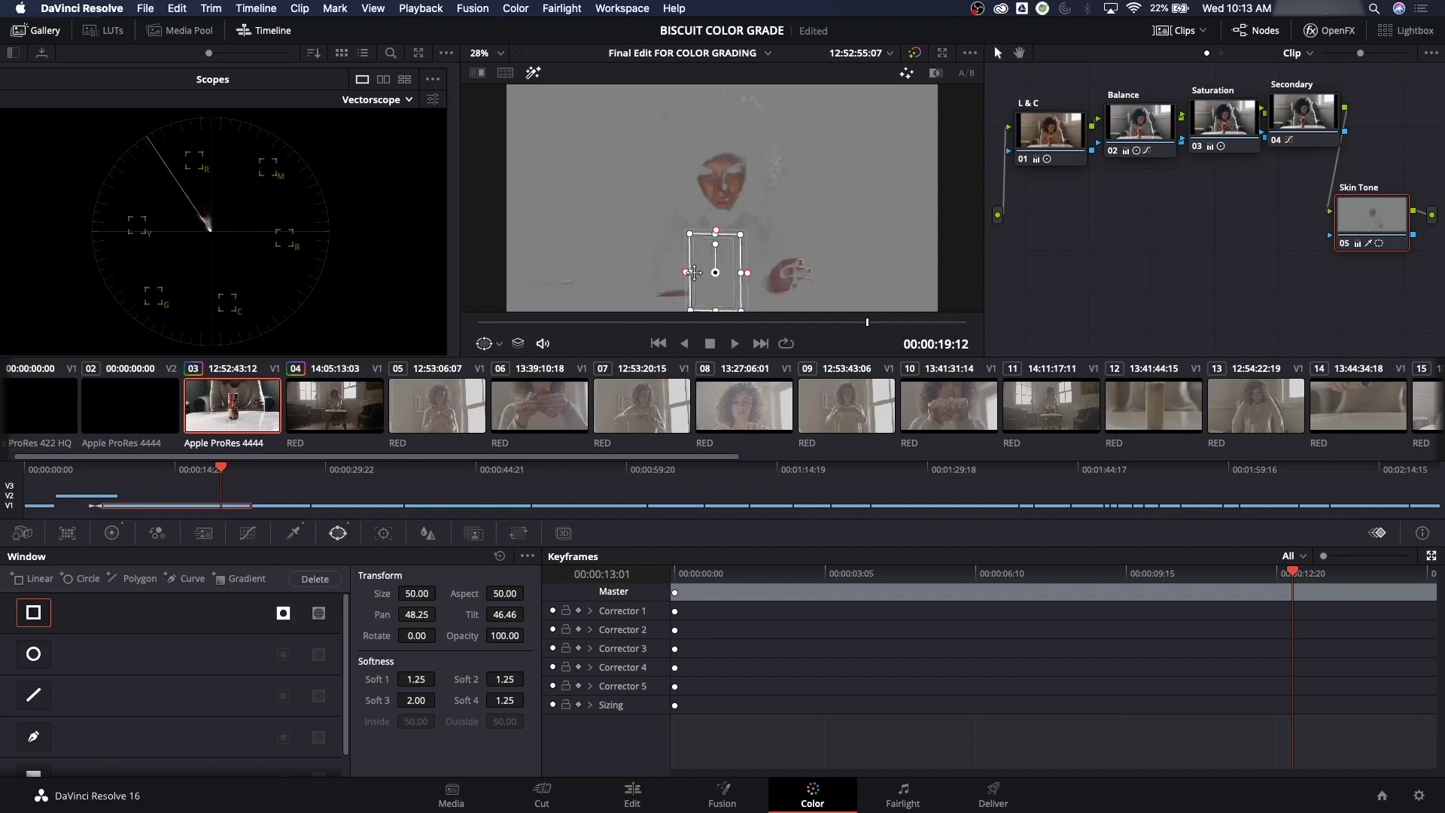
left_click_drag(700, 275, 704, 273)
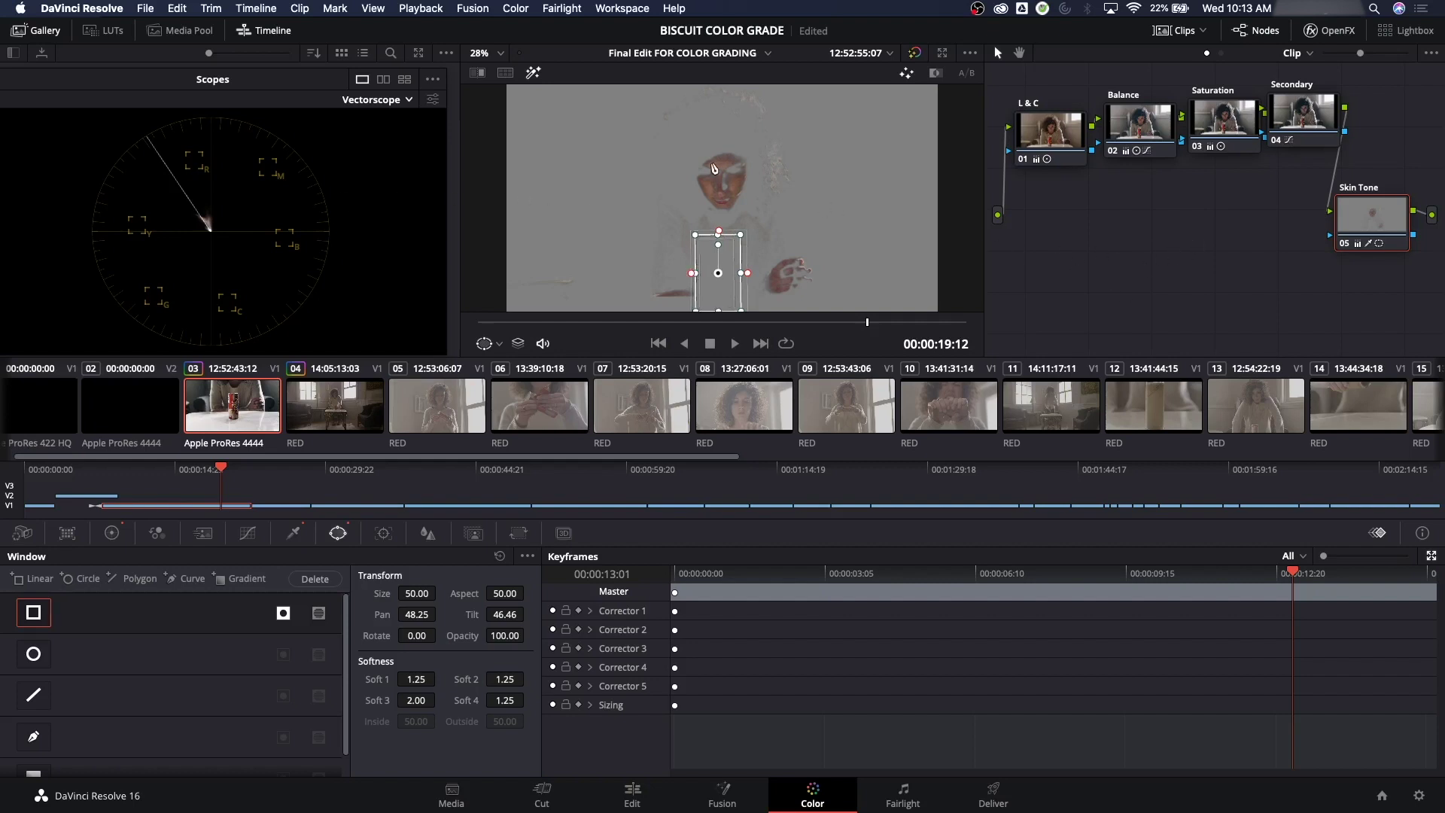
- Turn off the highlight, inspect the corrected facial skin up close and check which adjustments the Skin Tone node contains
key("shift+h")
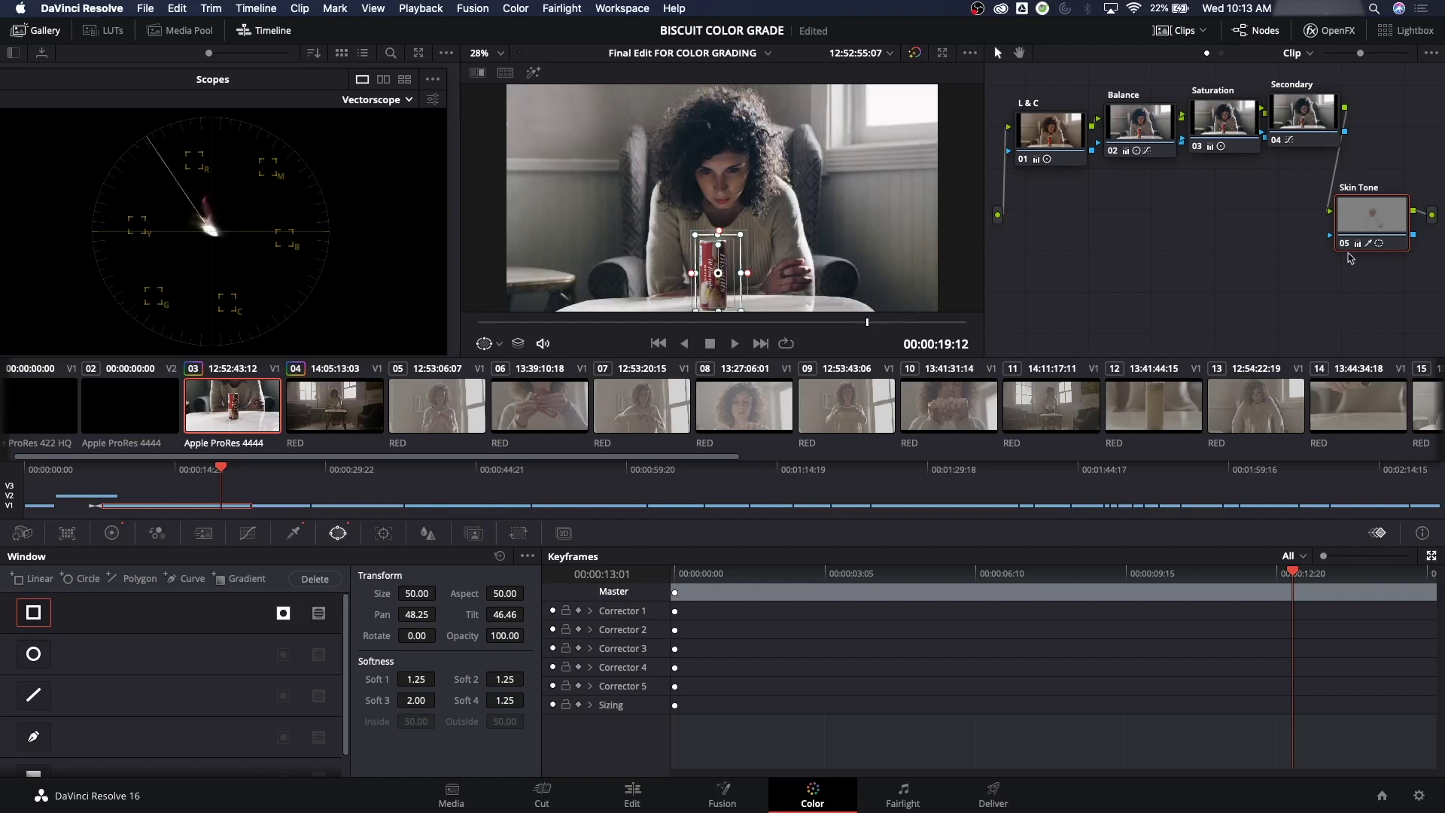
scroll(782, 172, "down", 2)
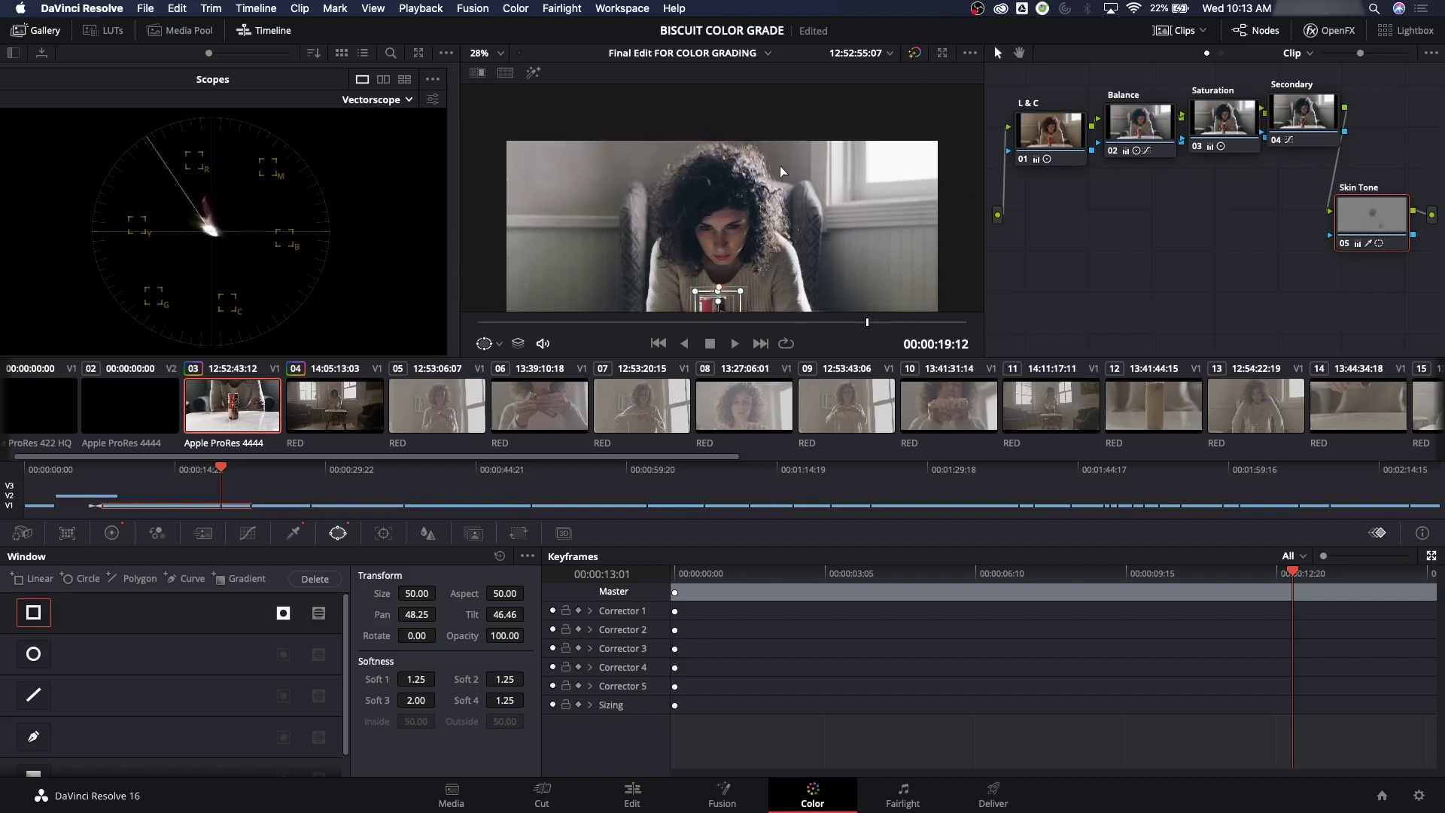
scroll(769, 198, "up", 6)
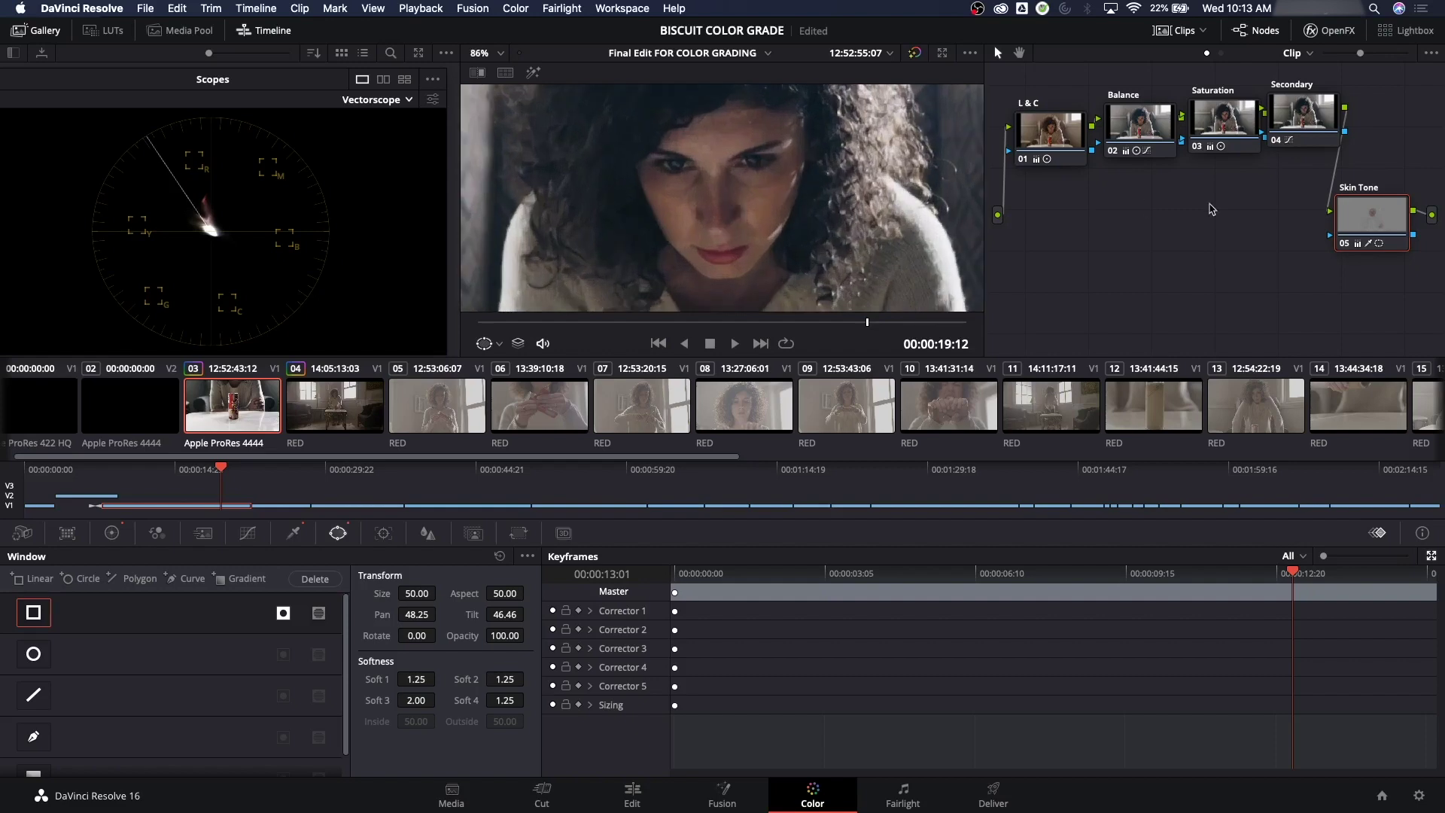
left_click_drag(1389, 228, 1394, 220)
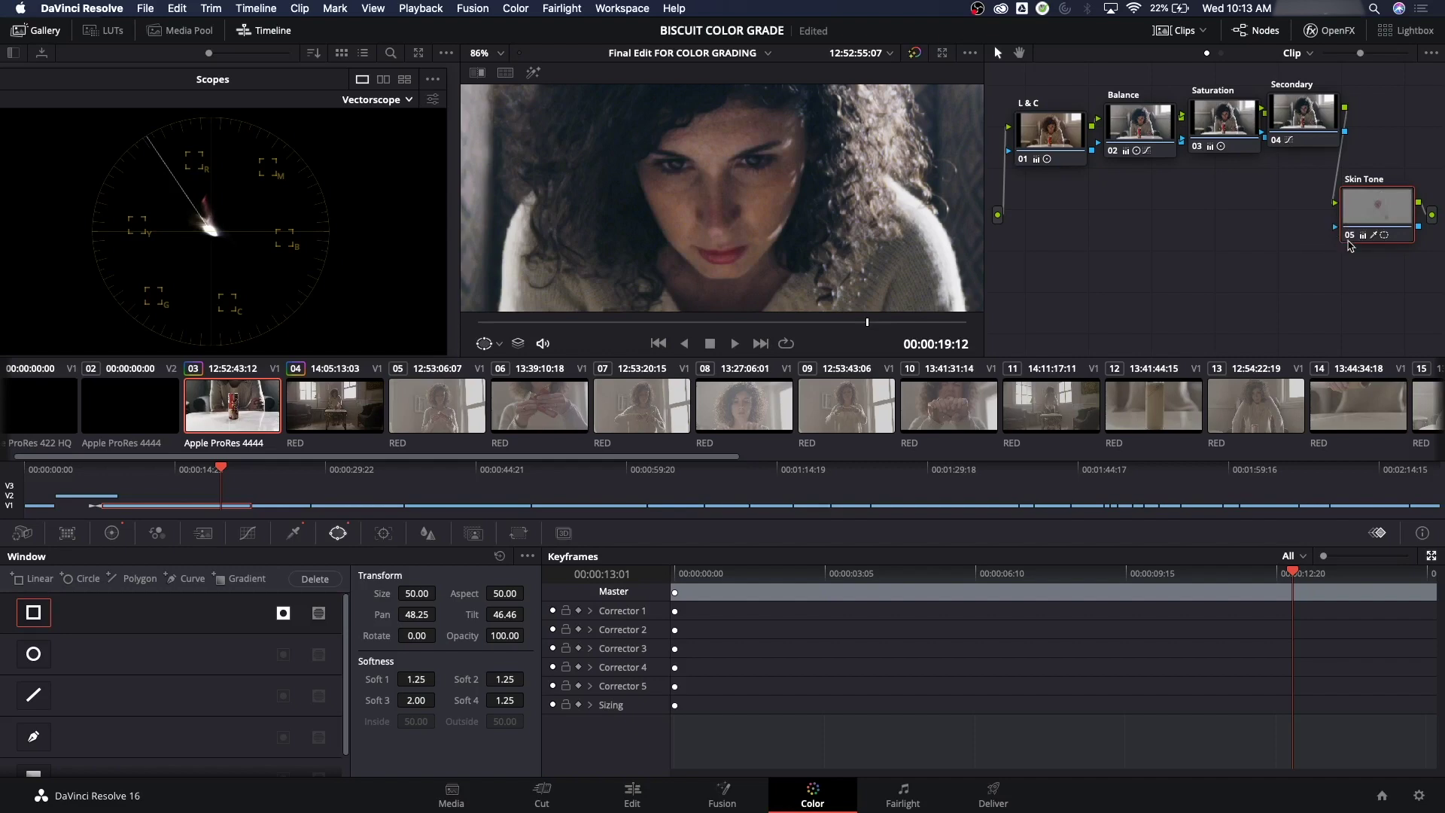
mouse_move(1349, 246)
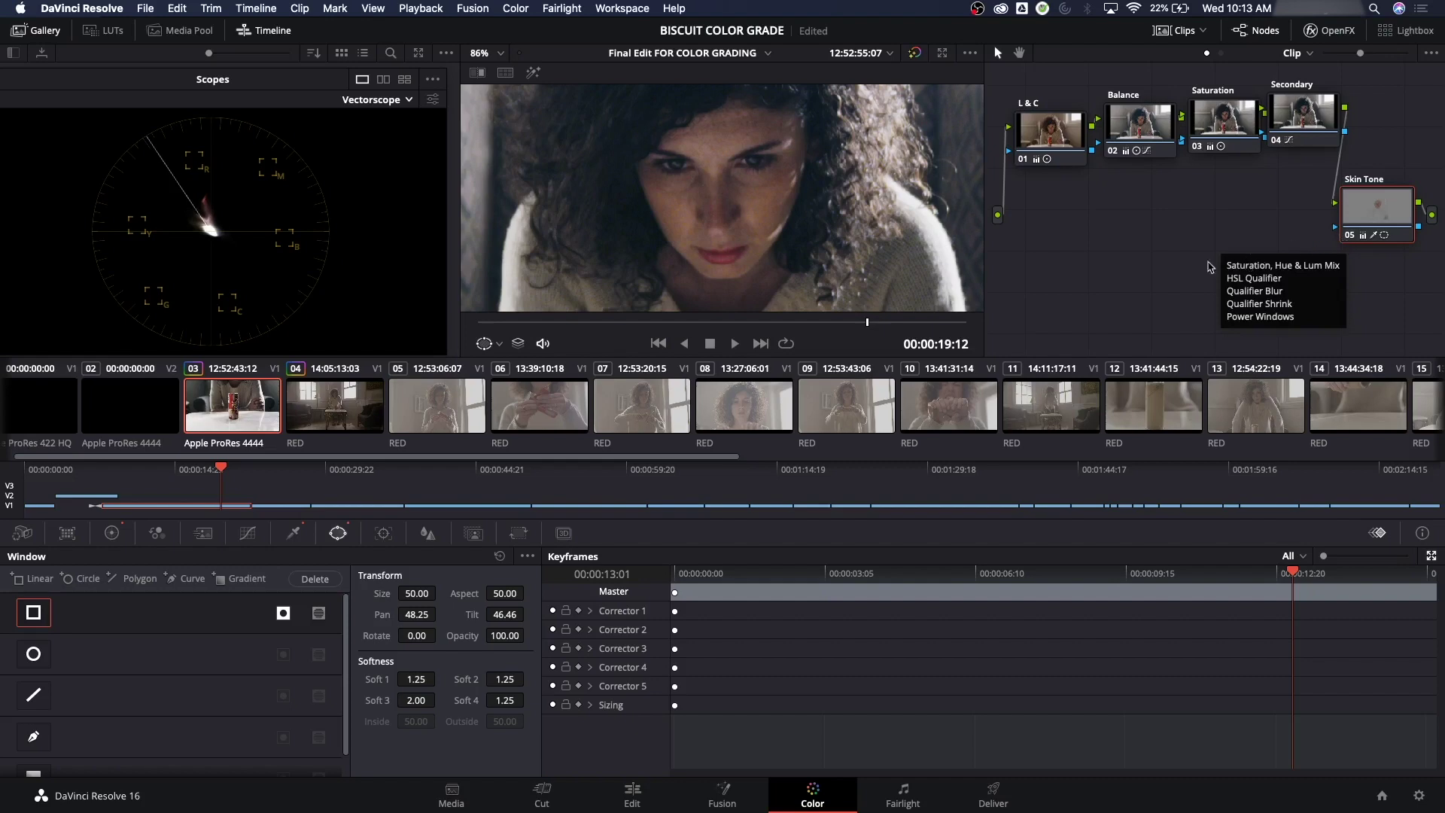
key("shift+z")
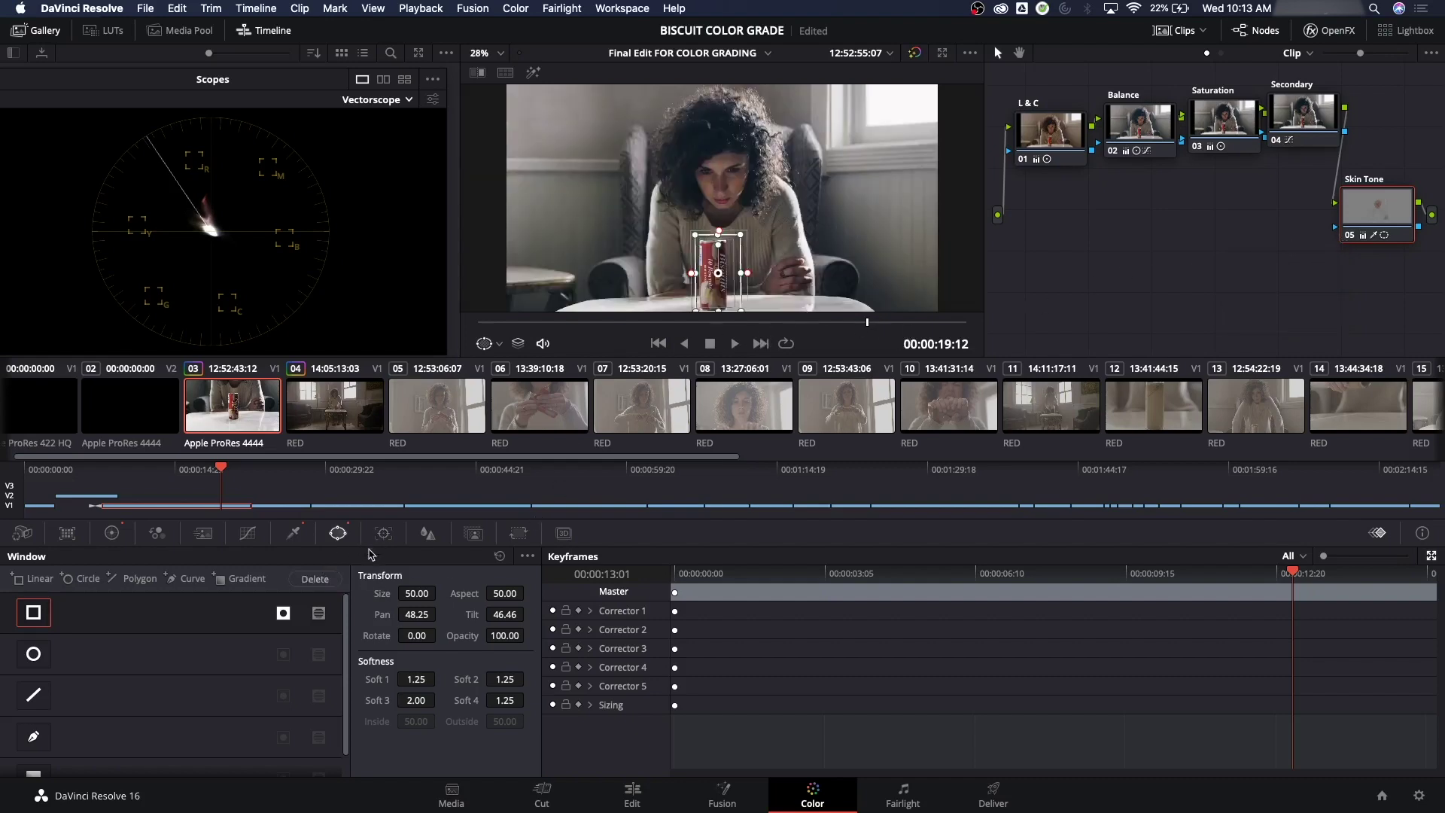
- Narrow the rectangular window around the biscuit can and move the playhead back to 00:00:19:04
left_click_drag(693, 273, 731, 294)
key("super+shift+w")
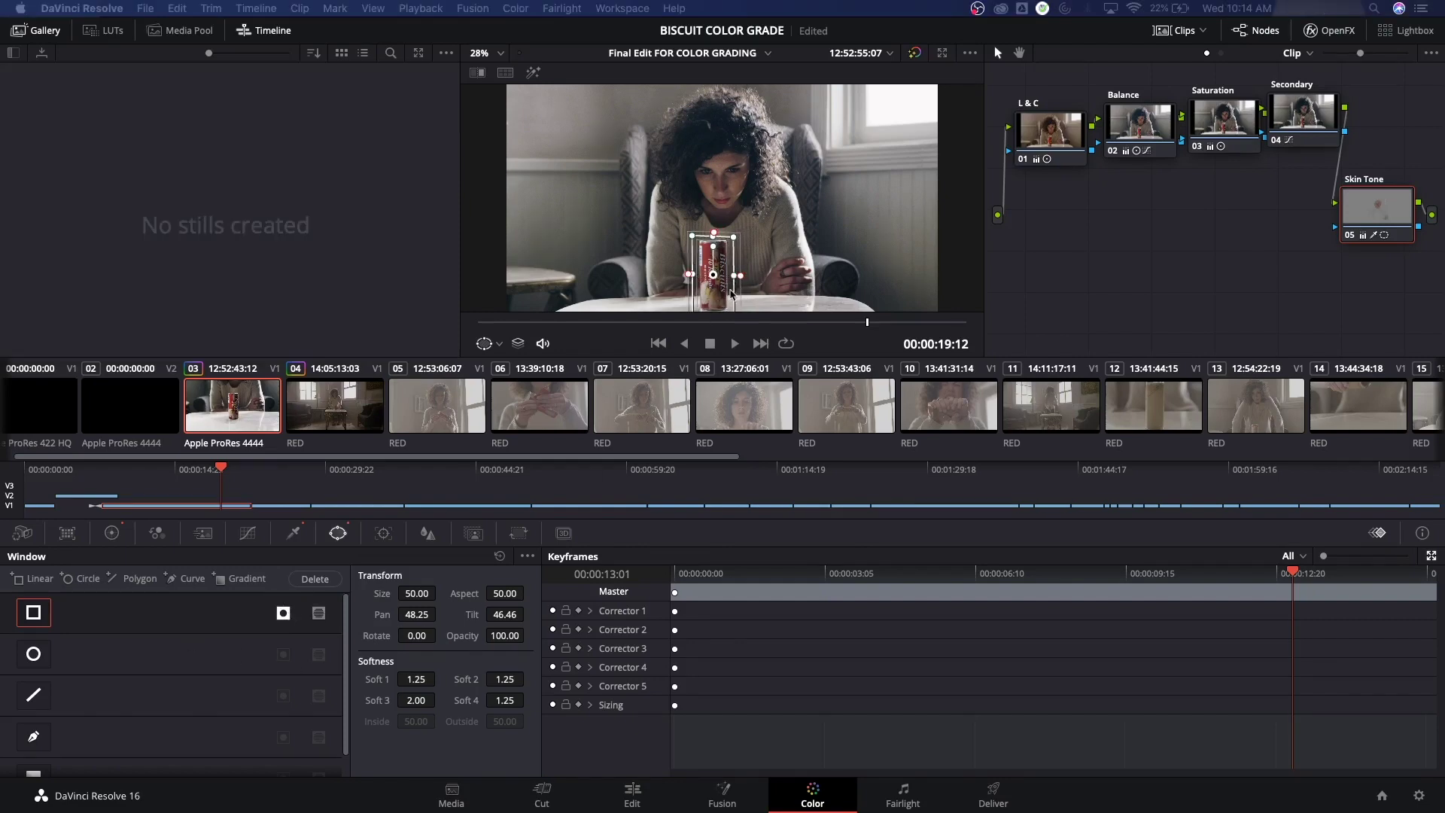
key("super+shift+w")
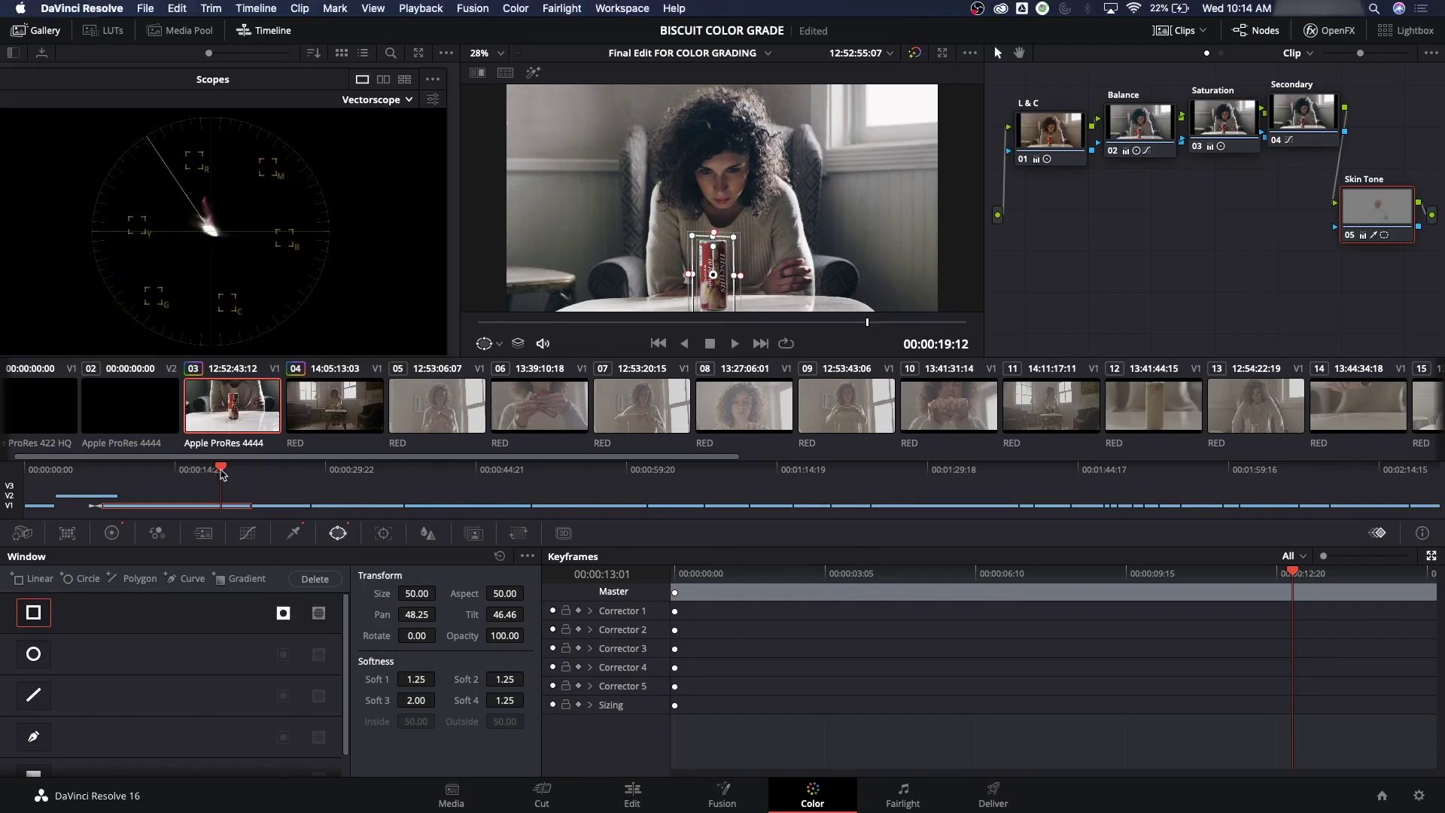
left_click_drag(185, 468, 218, 486)
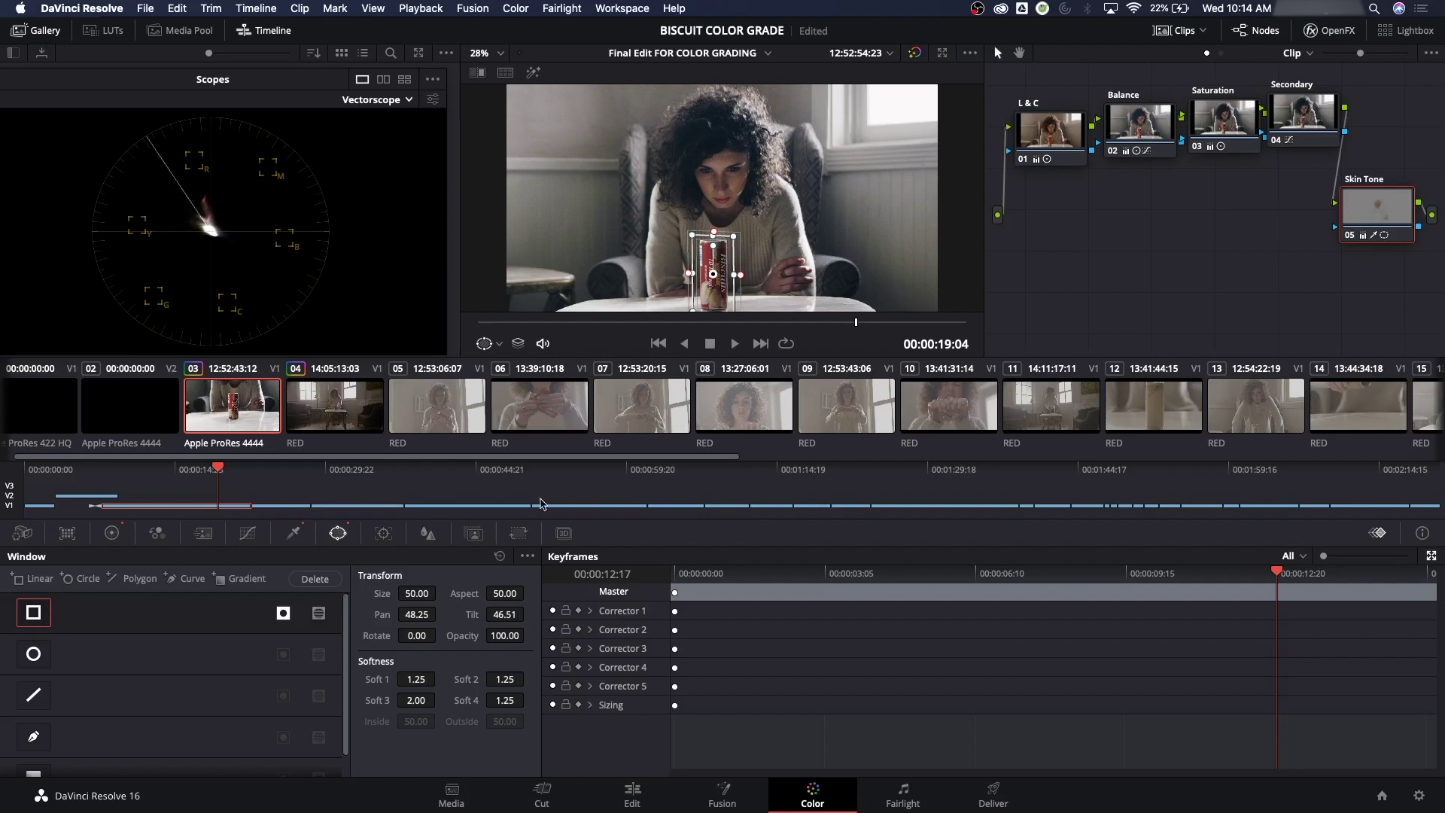
- Open the tracker and fit the sides of the rectangular window tightly to the biscuit can's edges
left_click(384, 533)
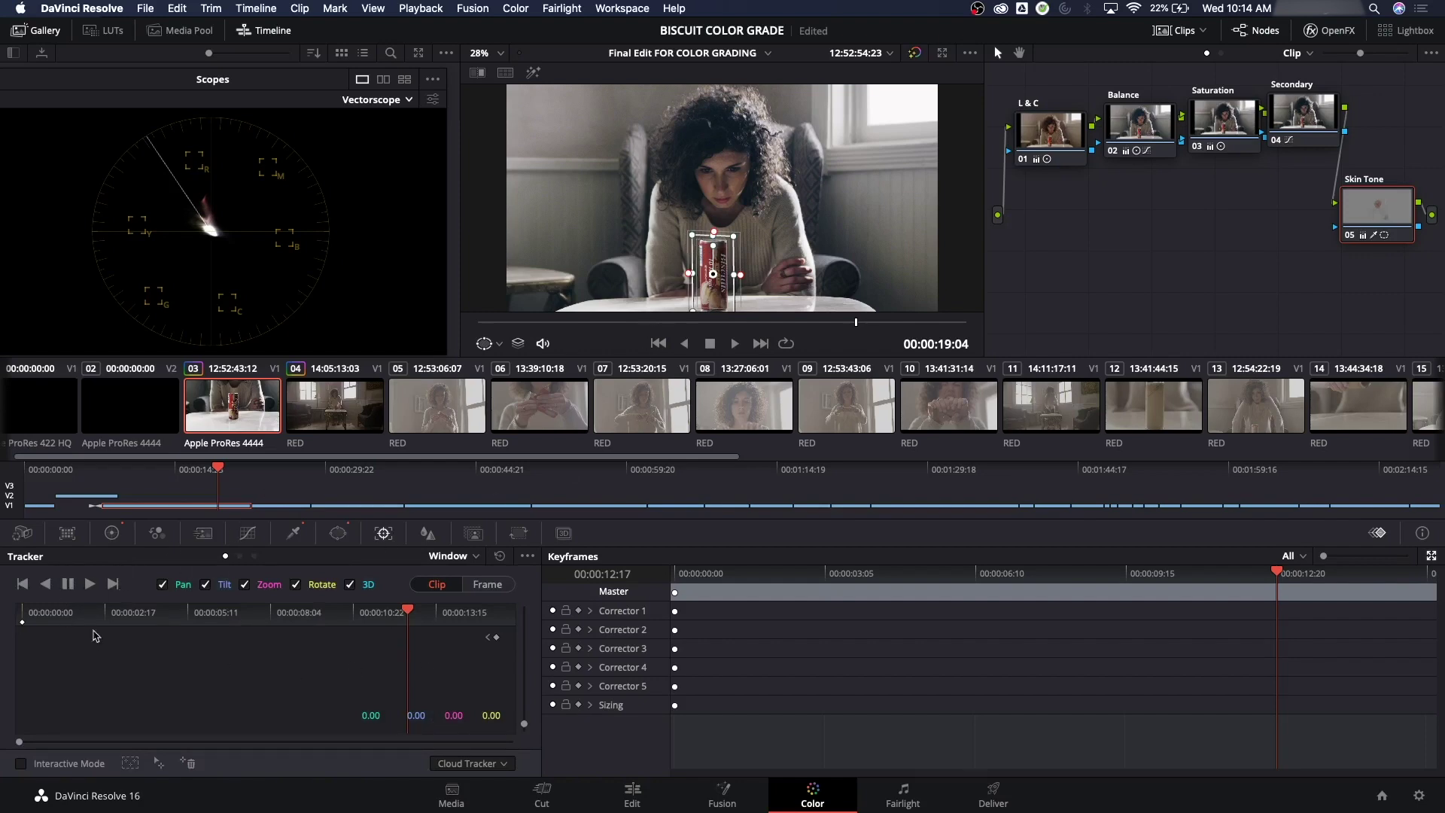
scroll(719, 304, "up", 3)
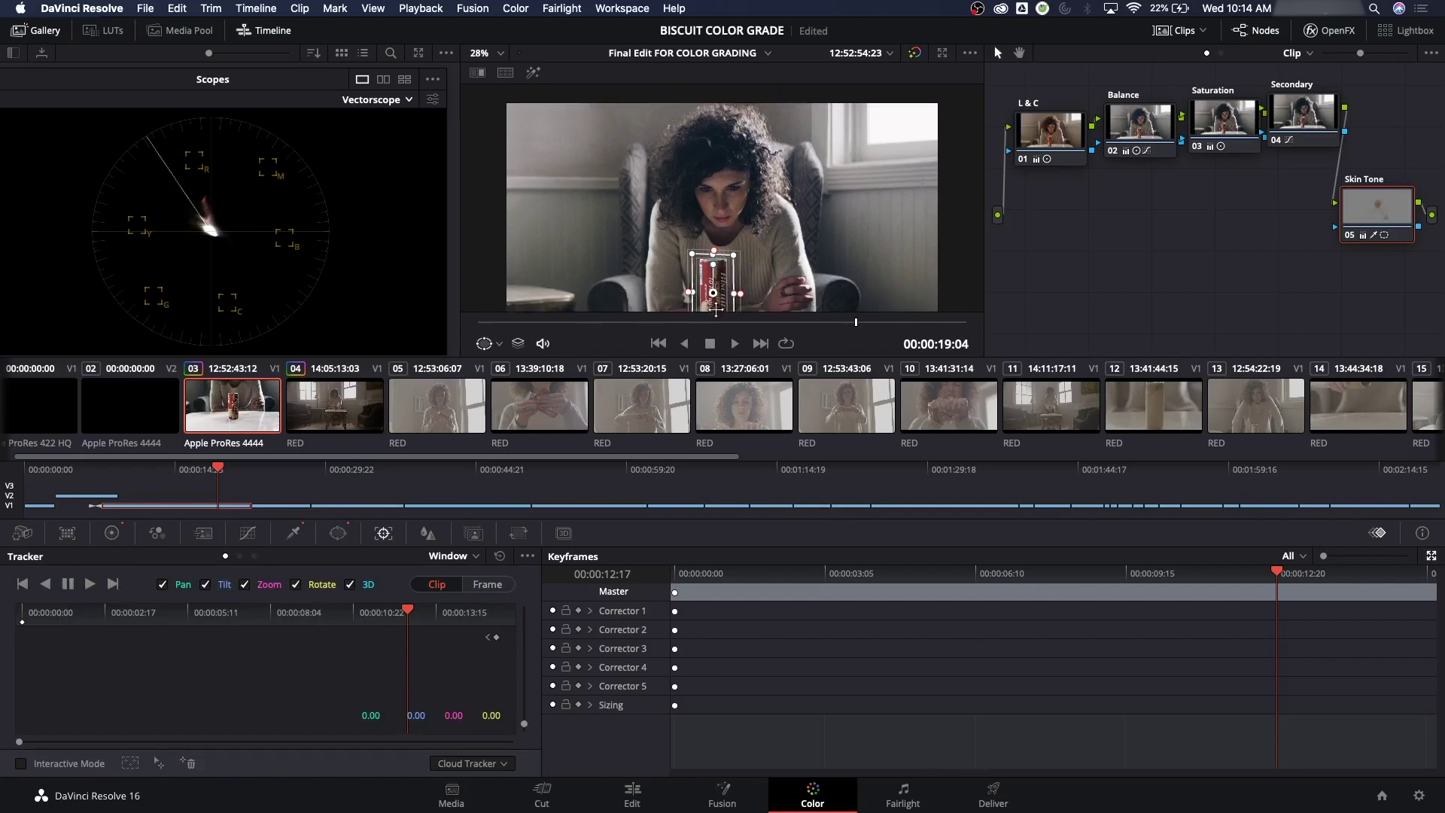
scroll(719, 293, "up", 3)
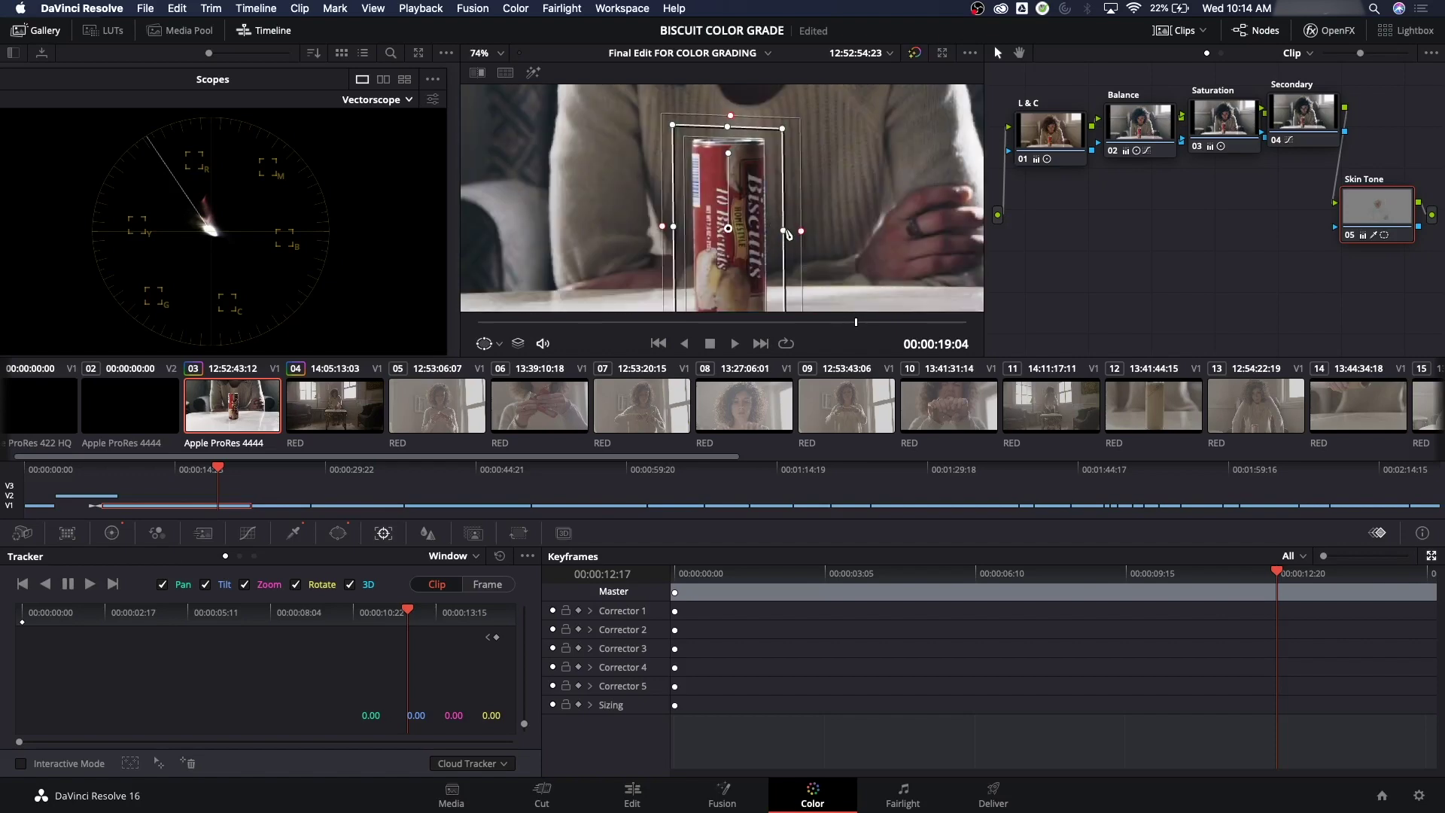
mouse_move(789, 234)
left_mouse_down()
mouse_move(770, 234)
mouse_move(784, 231)
left_mouse_up()
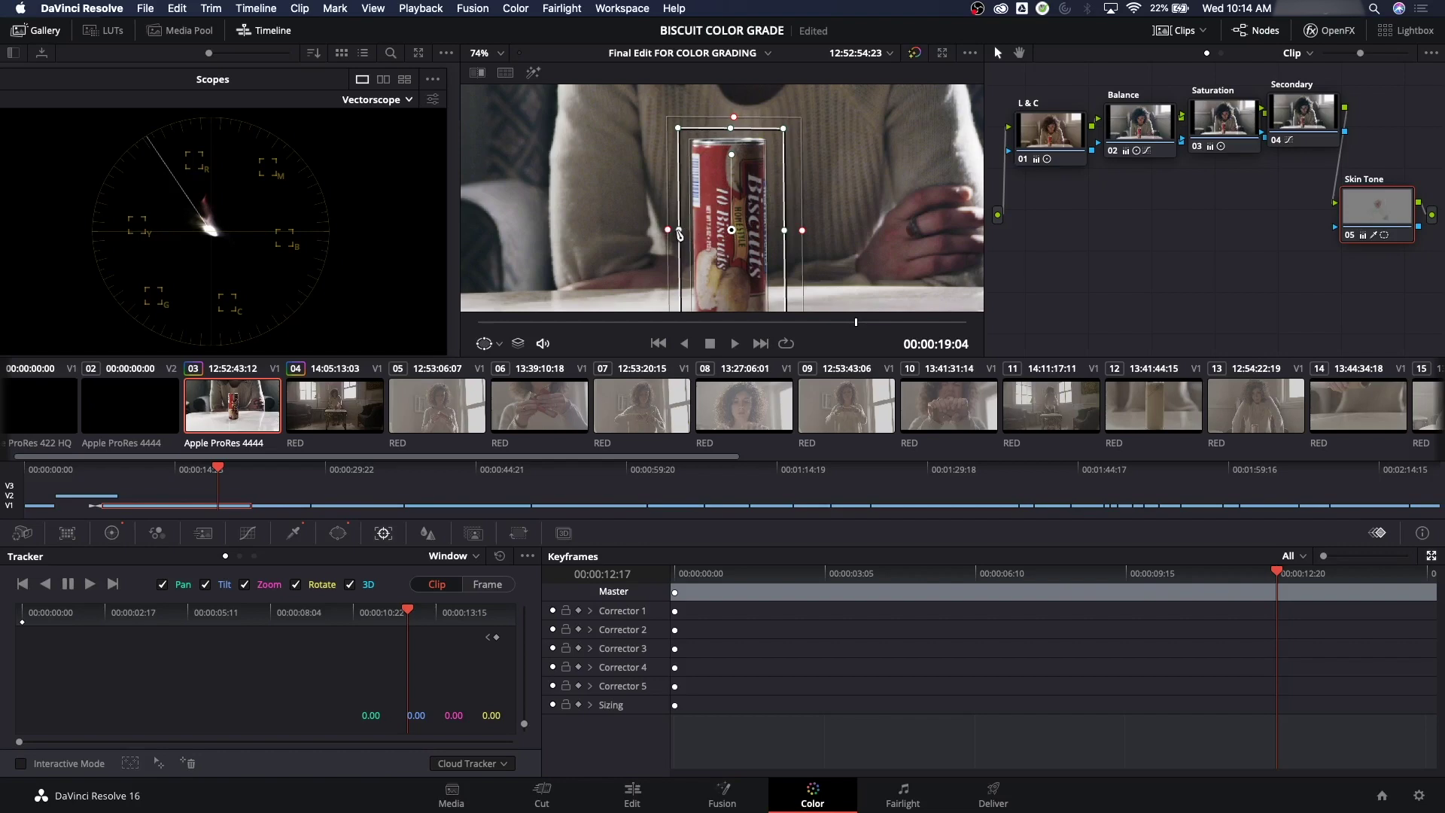
left_click_drag(679, 234, 688, 234)
left_click_drag(784, 230, 774, 235)
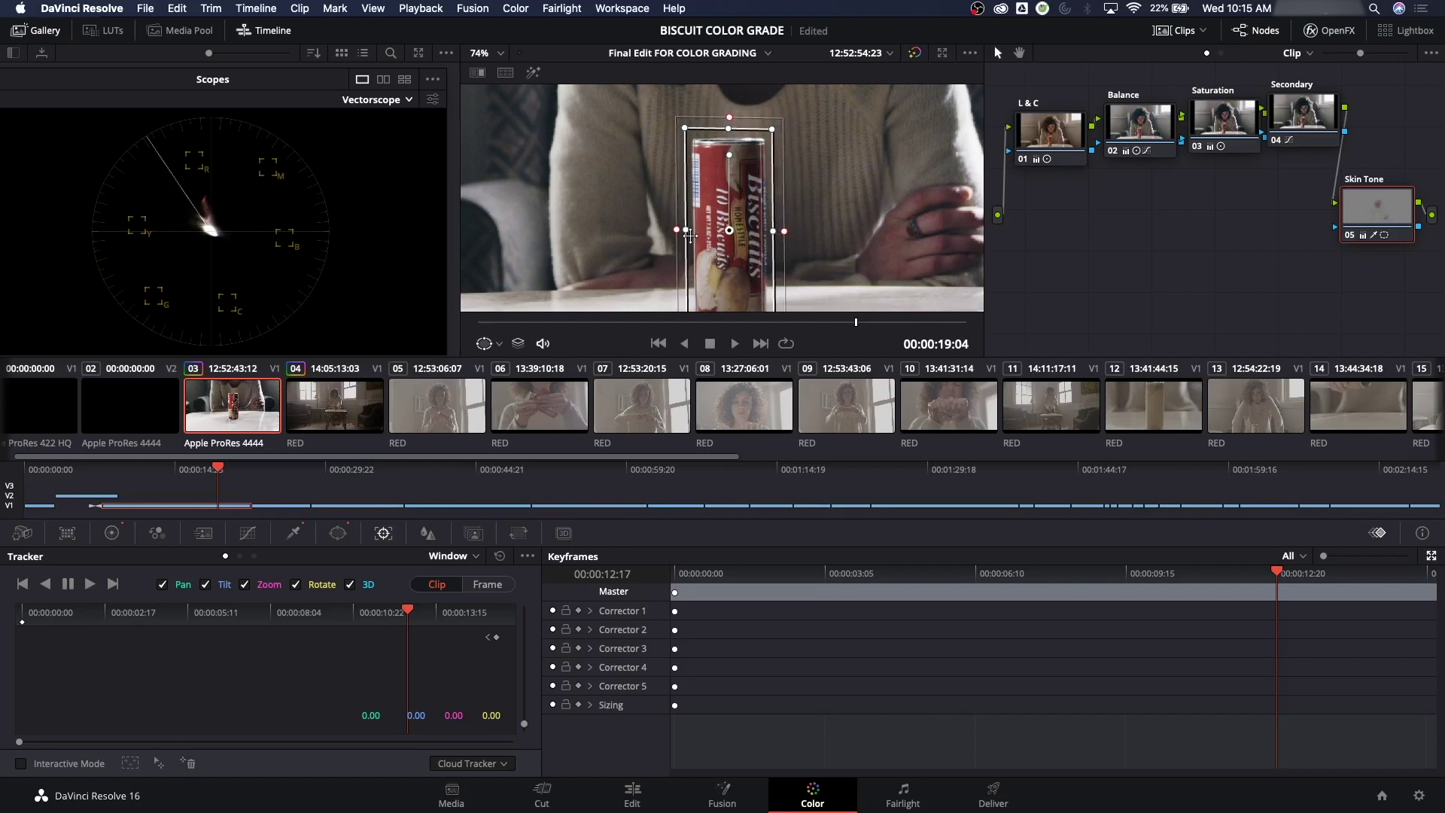
left_click_drag(686, 230, 768, 233)
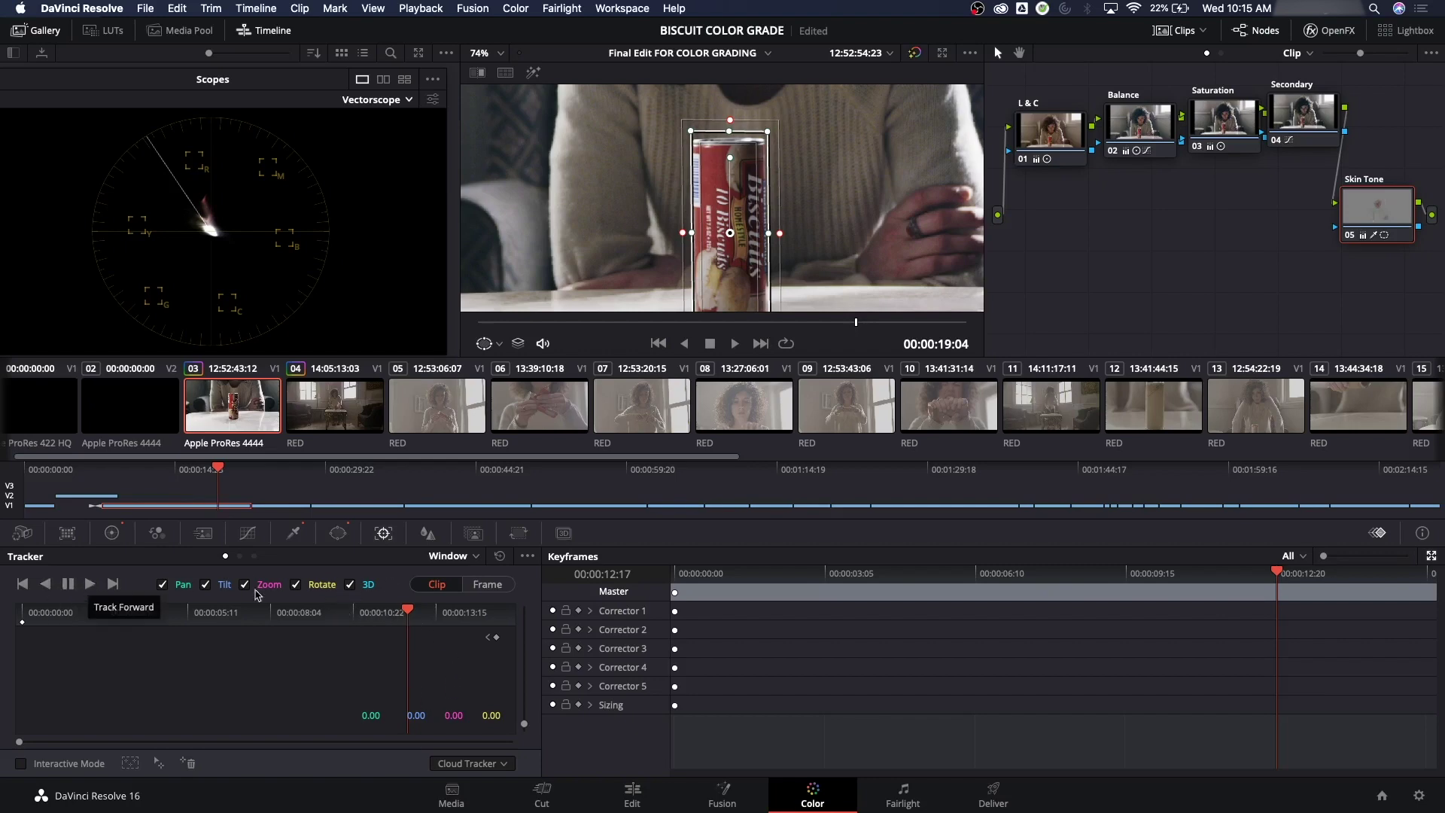
- Track the rectangular window on the biscuit can forward to the clip's end, then backward from 00:00:19:04 towards its start
left_click(90, 585)
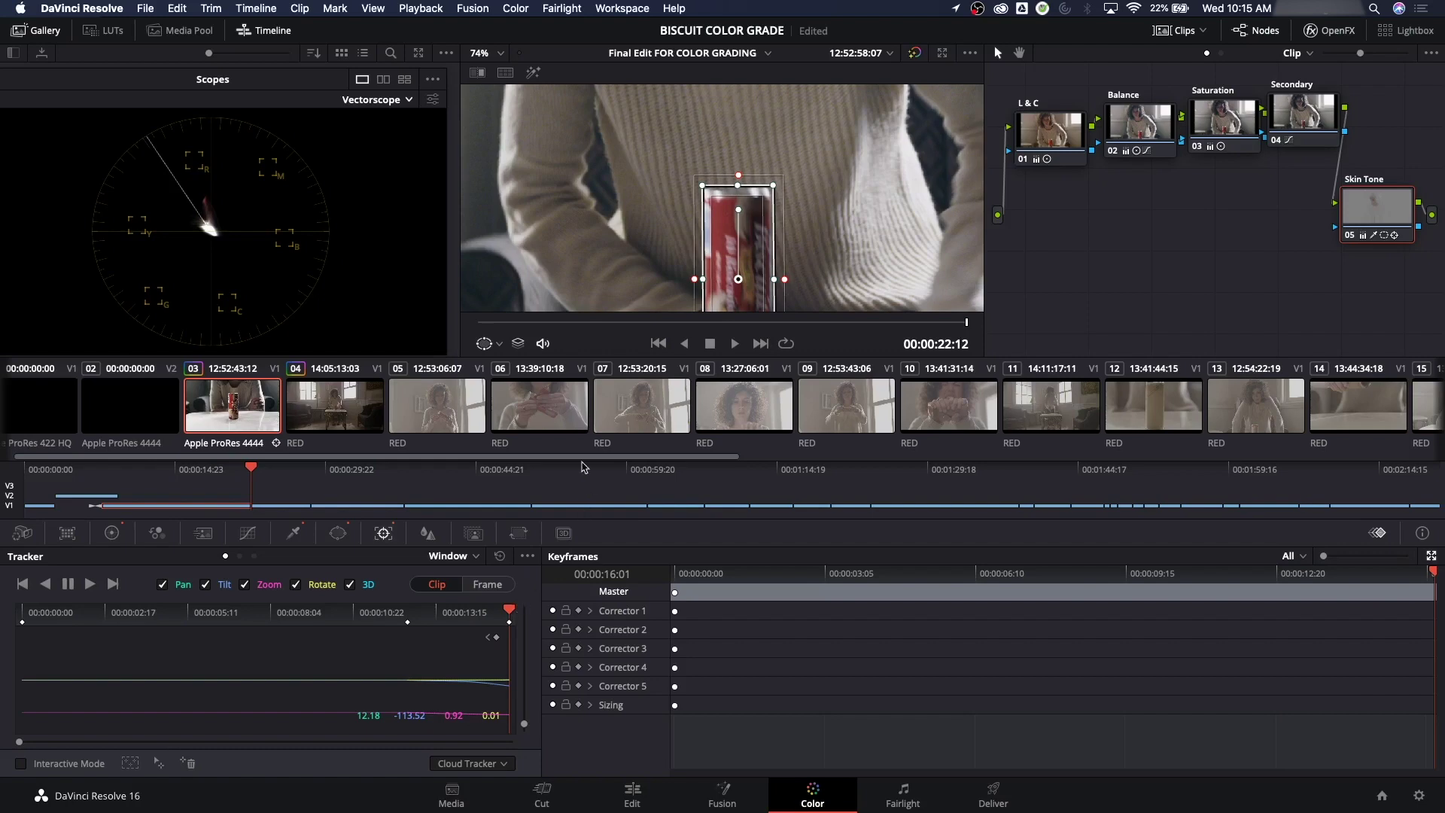
key("shift+z")
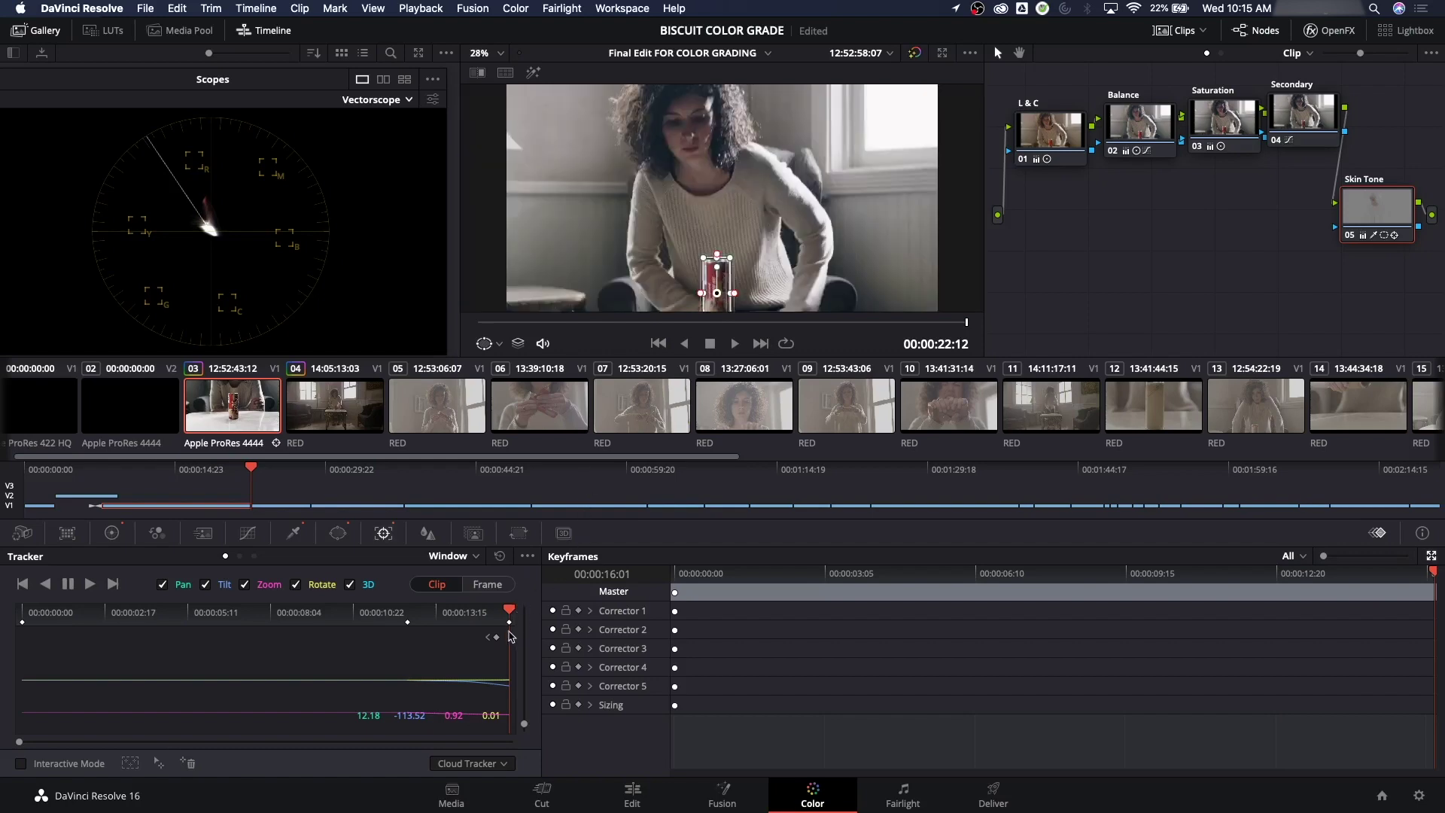
left_click_drag(511, 619, 488, 619)
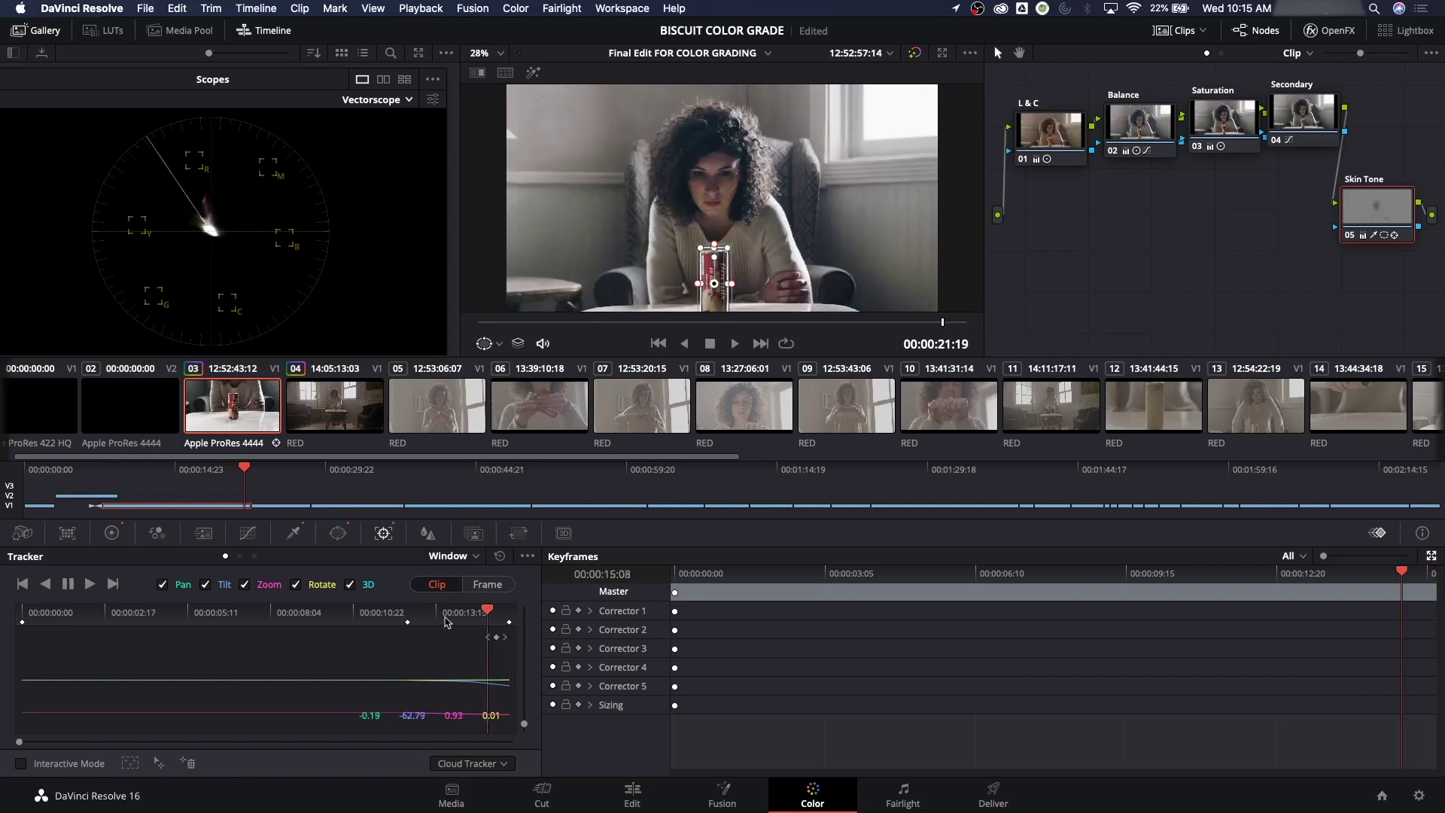
left_click(408, 619)
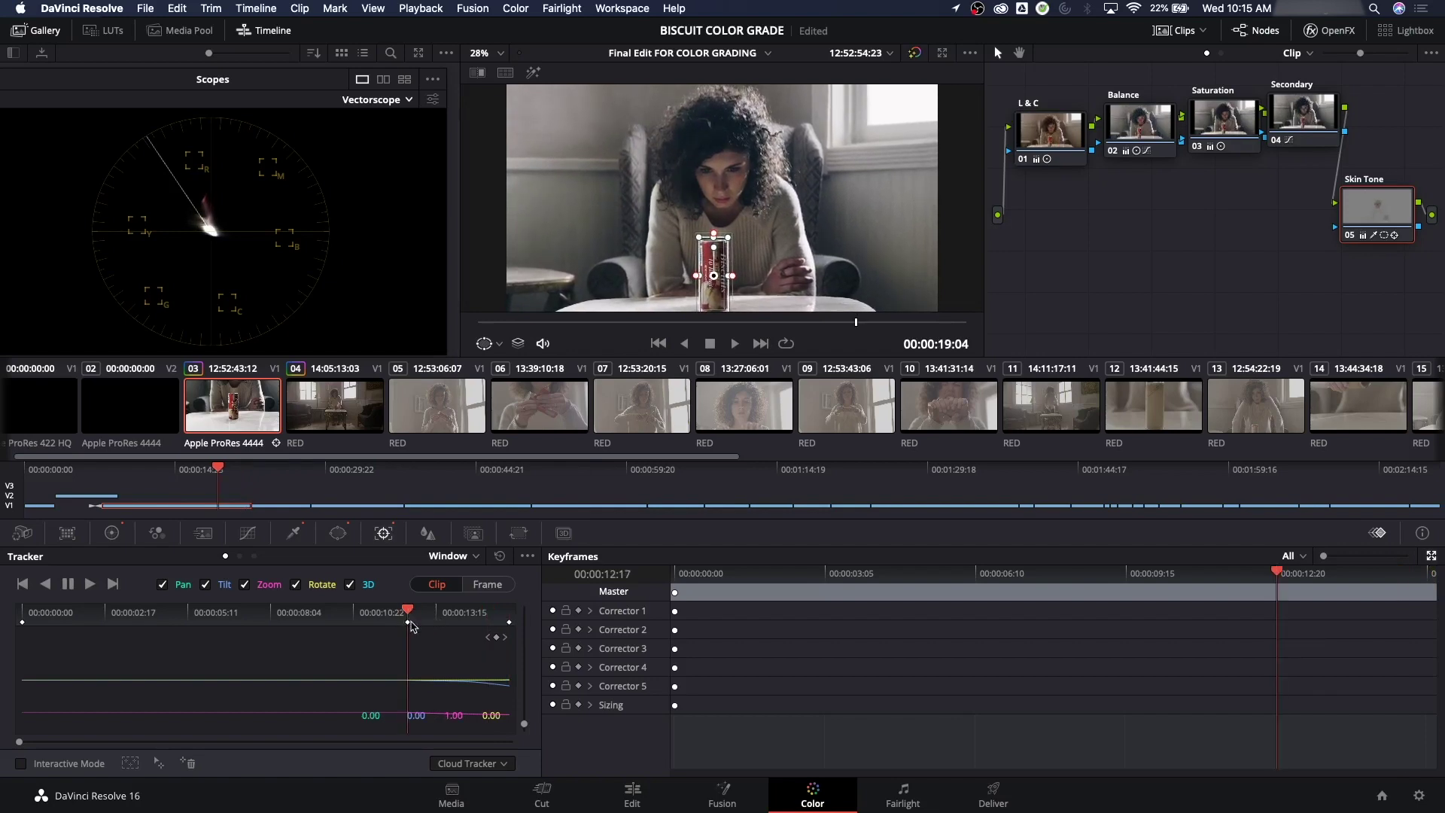
left_click(50, 585)
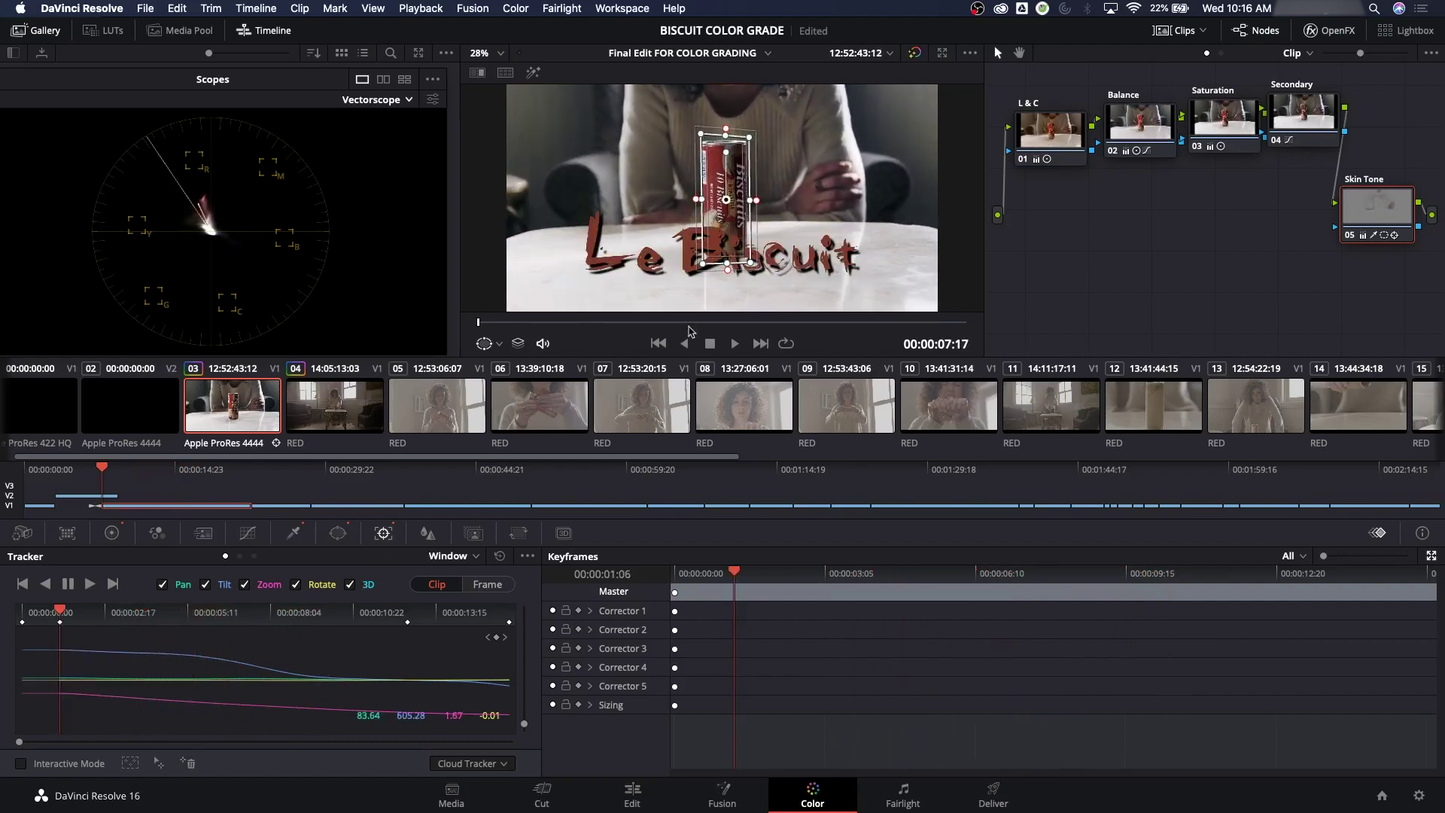
- Play the shot from near its beginning to check the tracked window, selecting the L & C node to hide the window outline
left_click(88, 497)
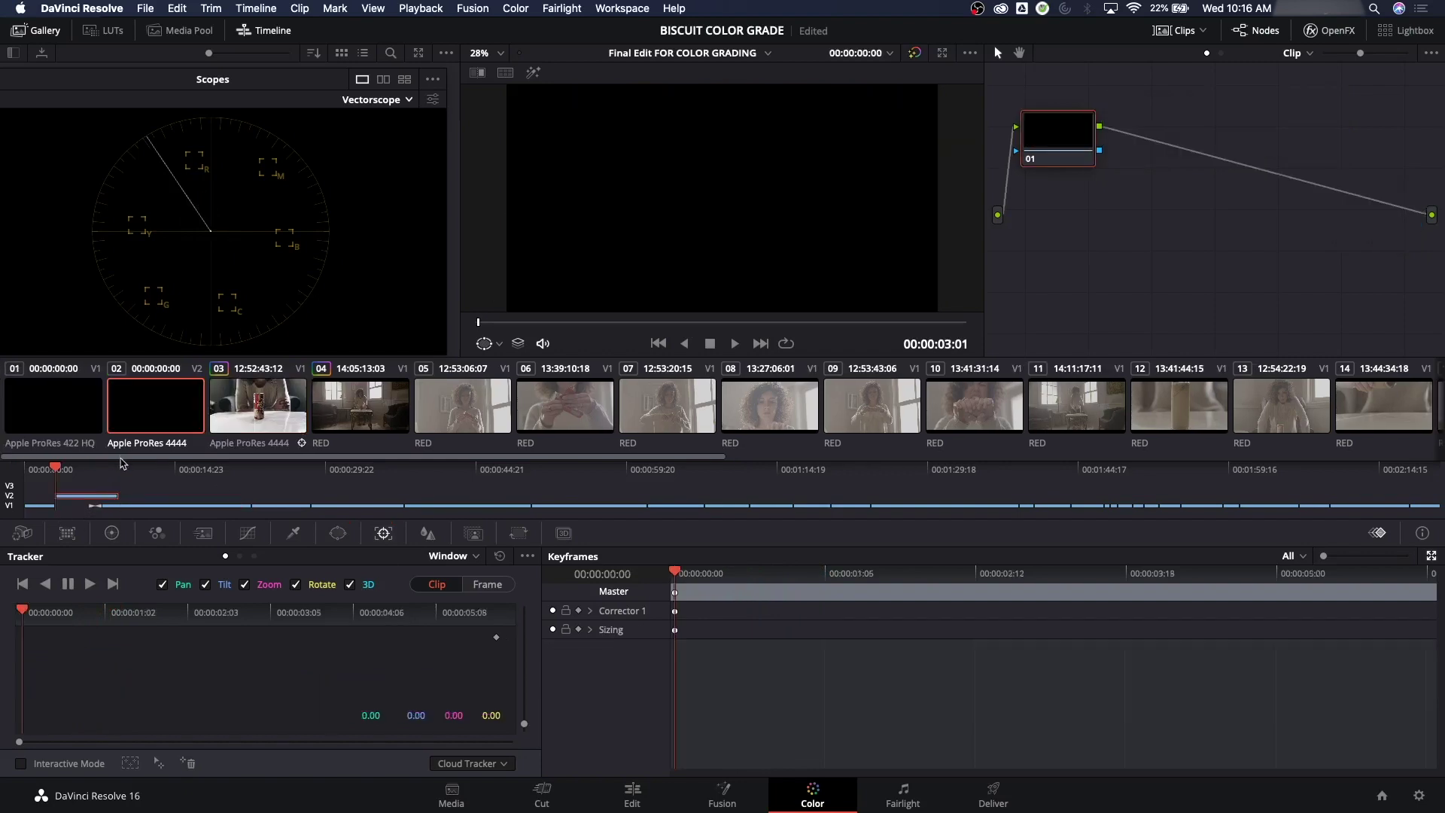
left_click(120, 468)
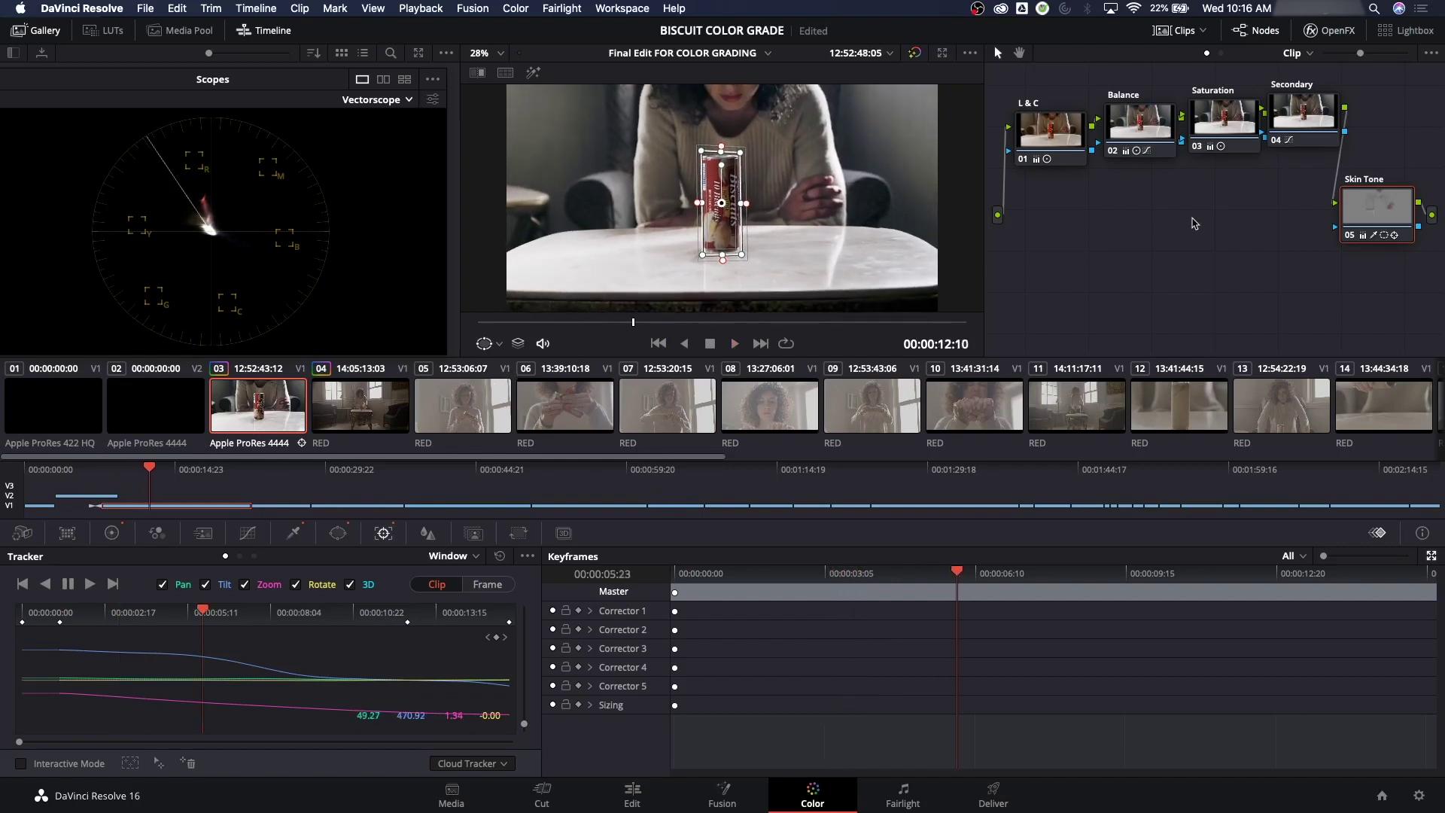
left_click(1050, 130)
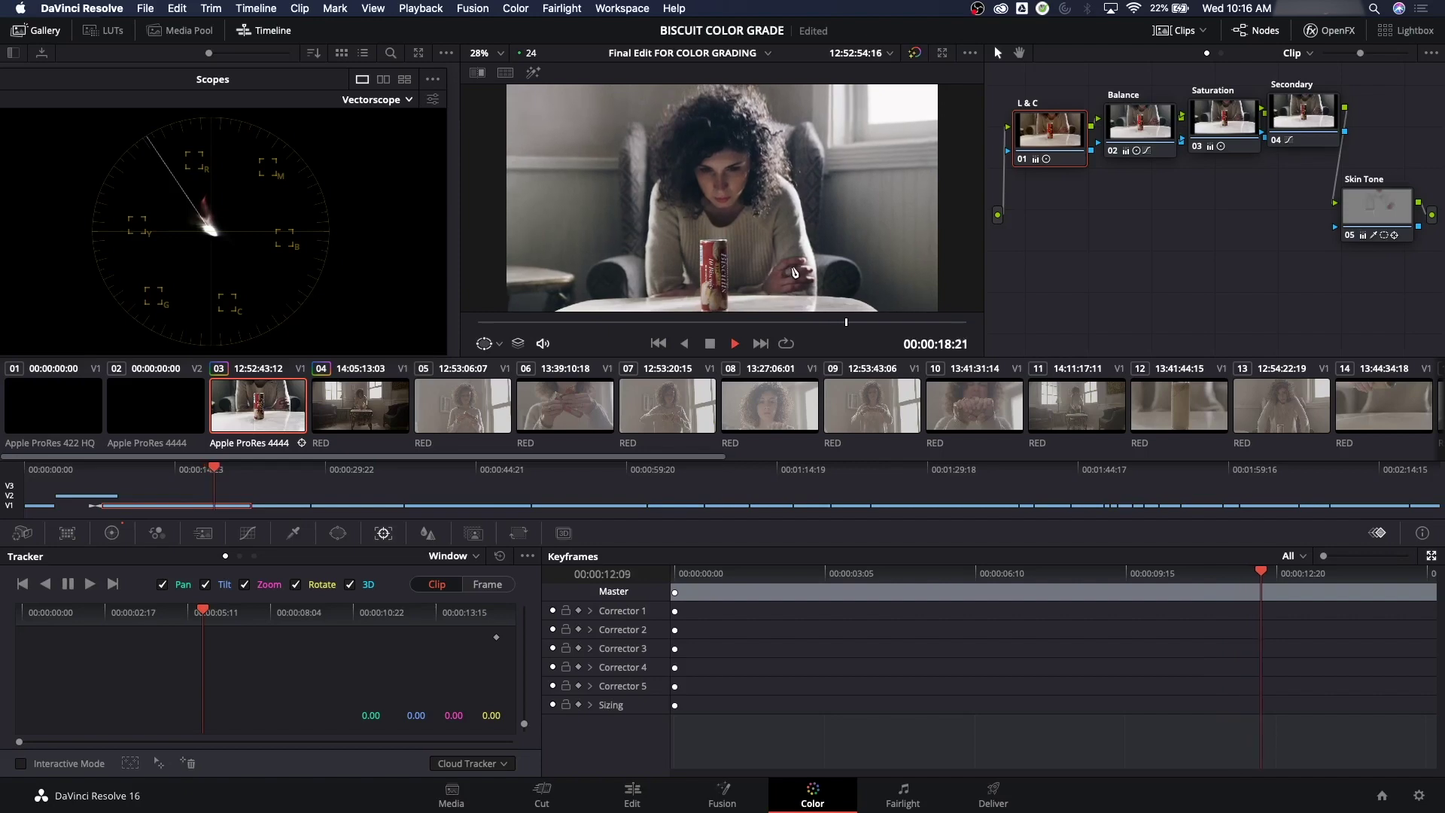
key("space")
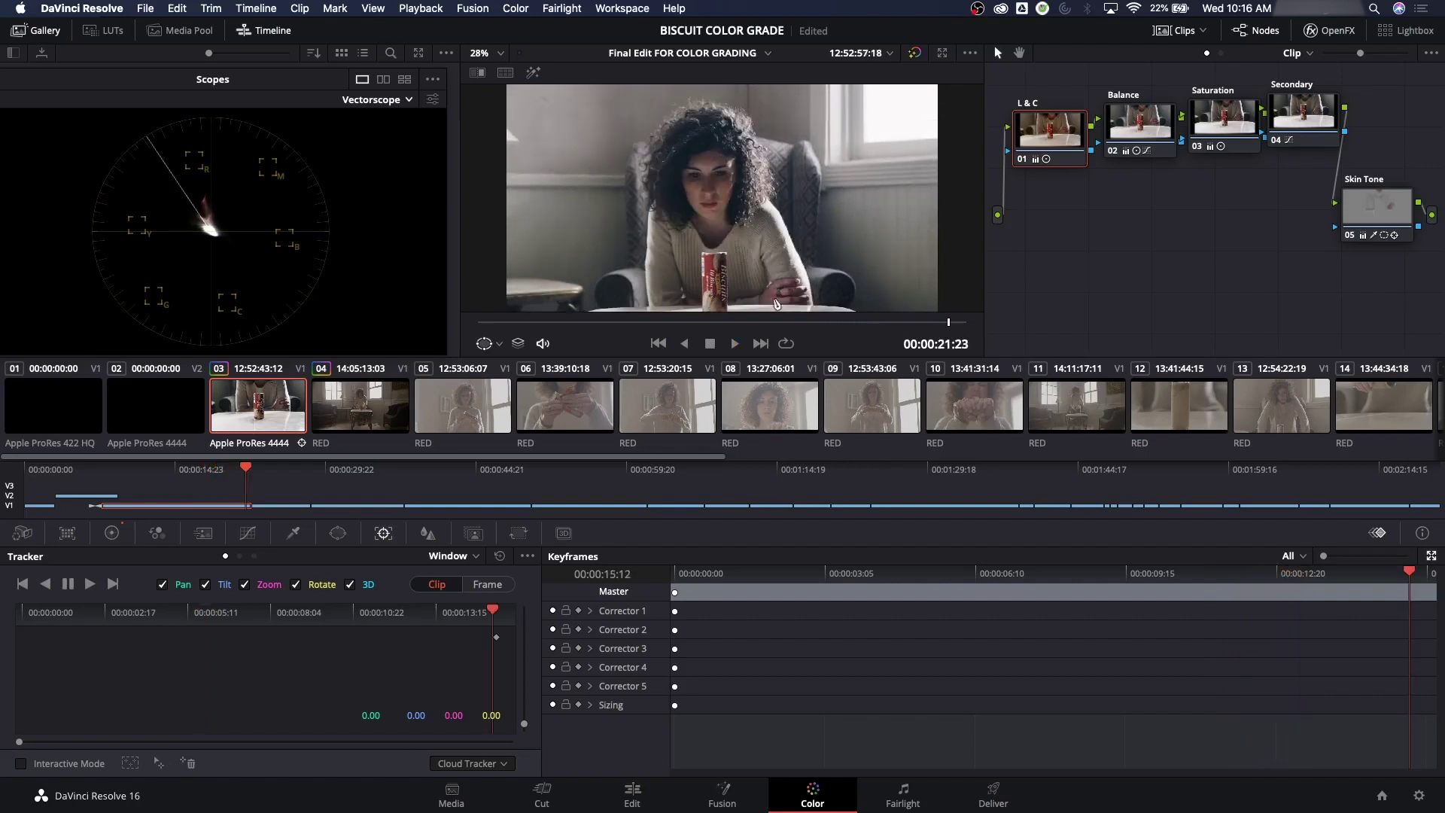
- Move the playhead back to 00:00:19:10 and compare the shot with all grades bypassed and re-enabled
left_click_drag(244, 488, 220, 482)
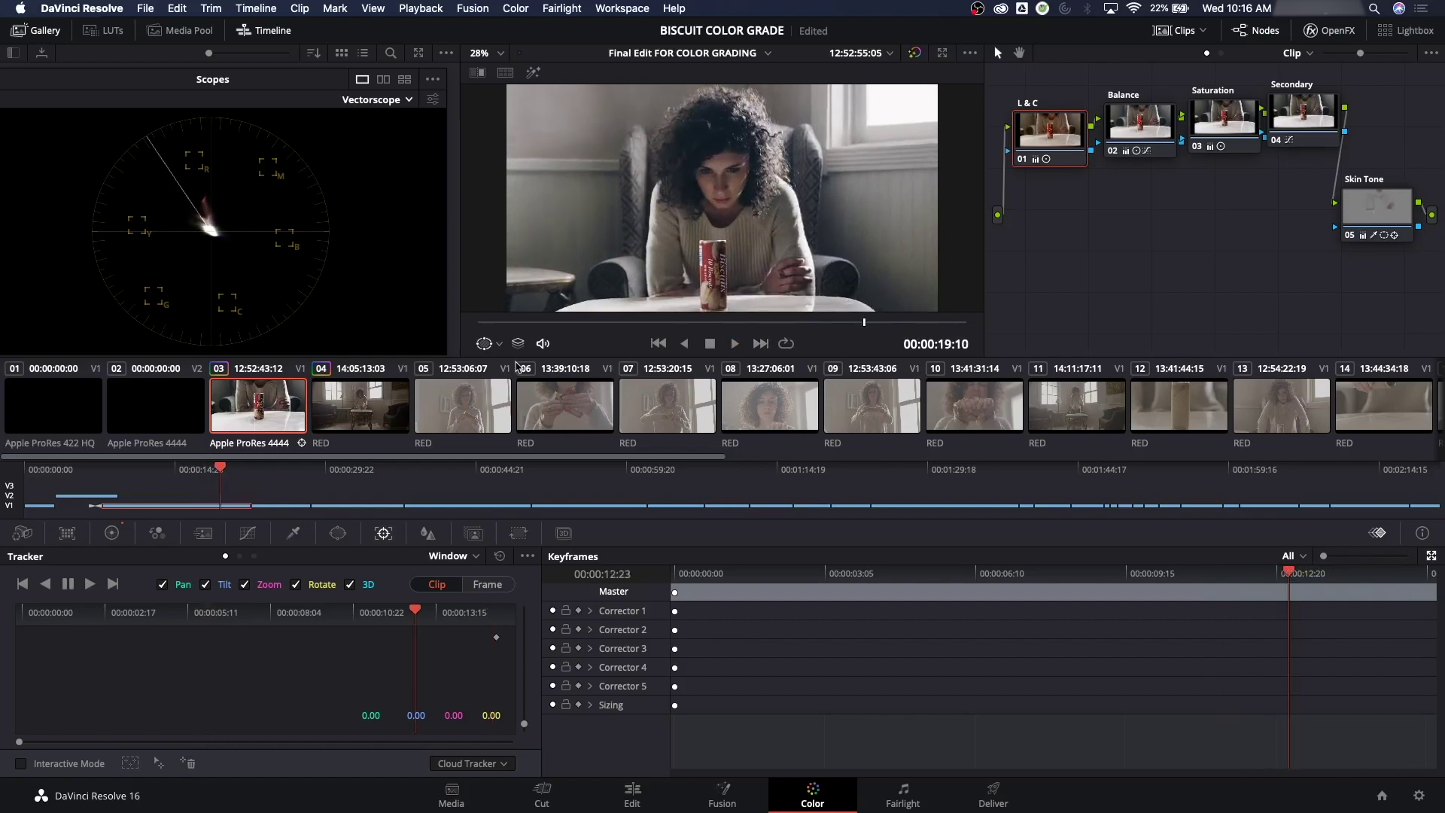
key("shift+d")
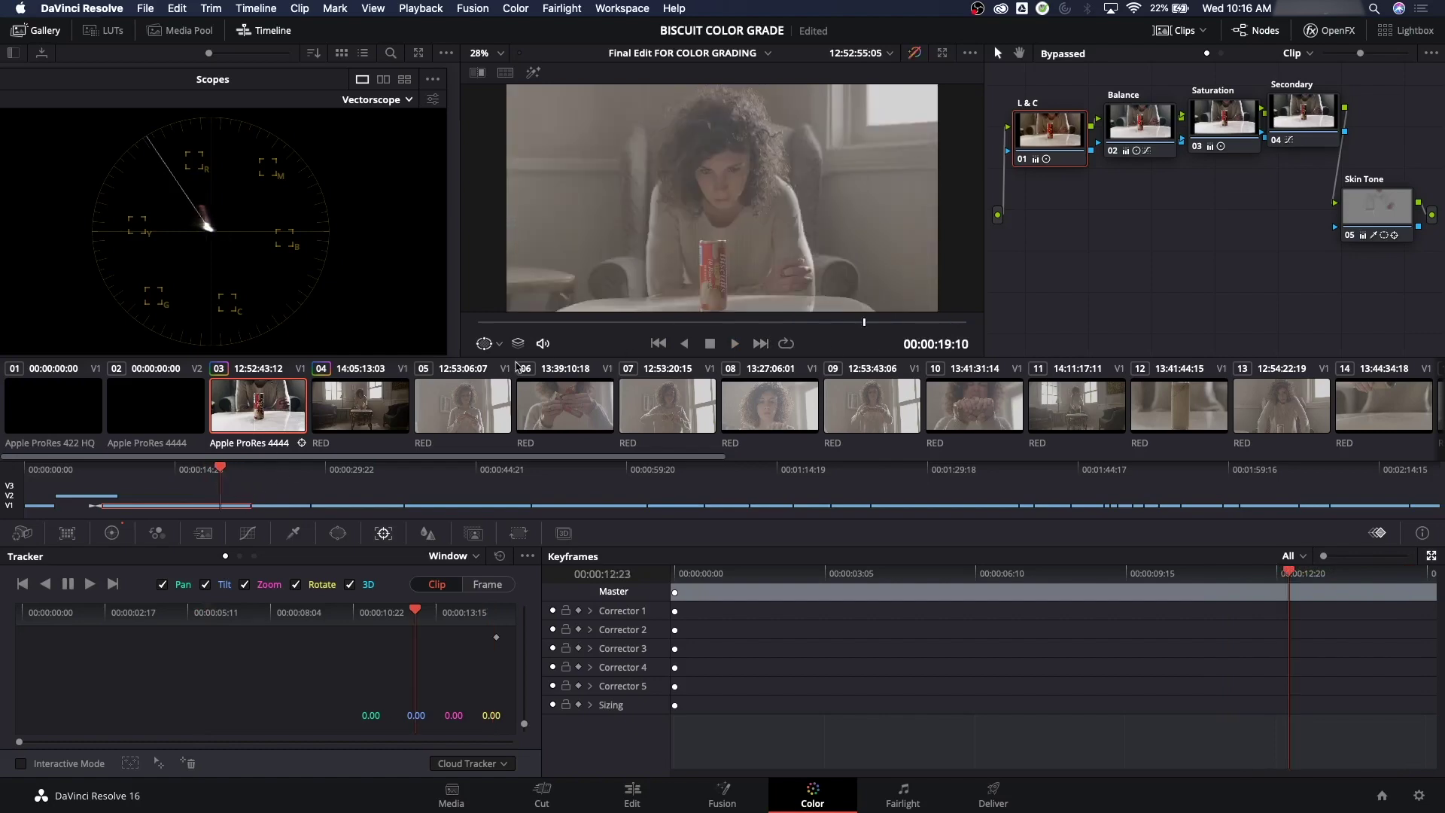
key("shift+d")
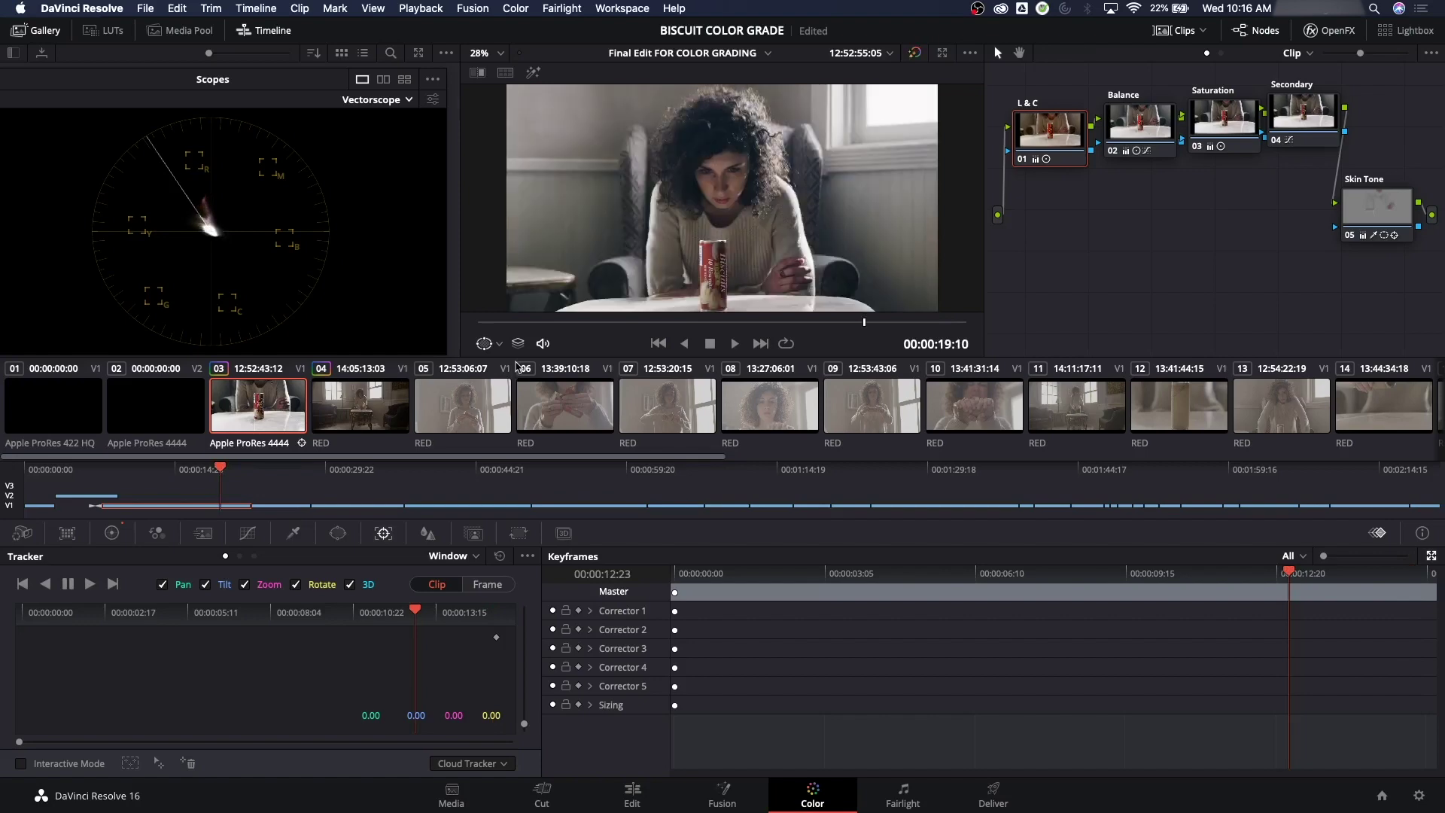